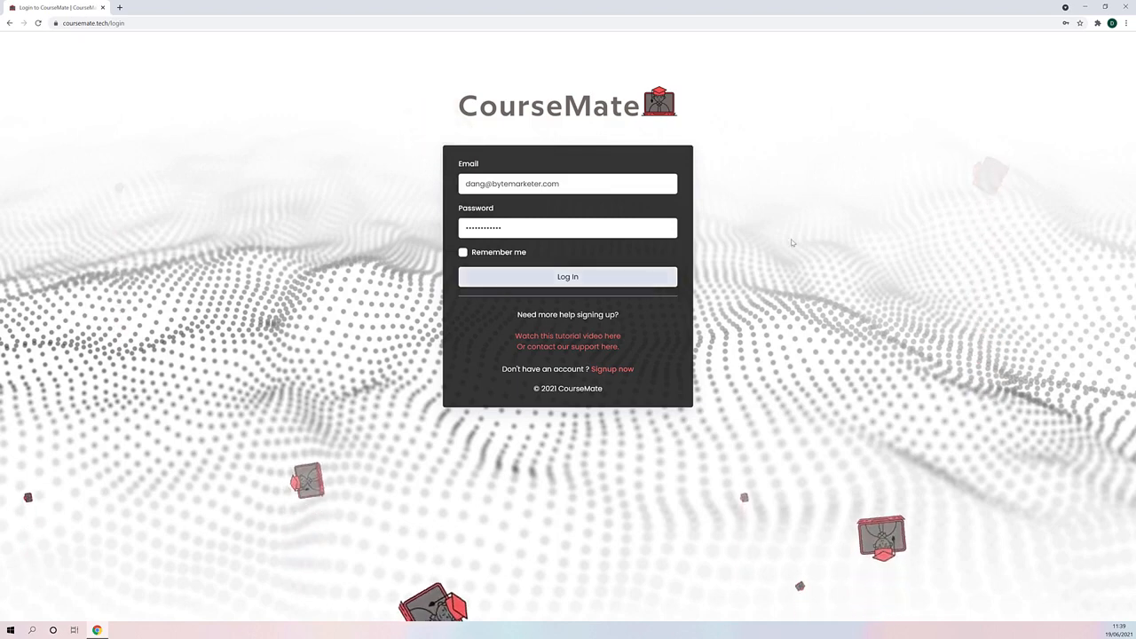
- Log in to the account and open the form for creating a new website
left_click(568, 279)
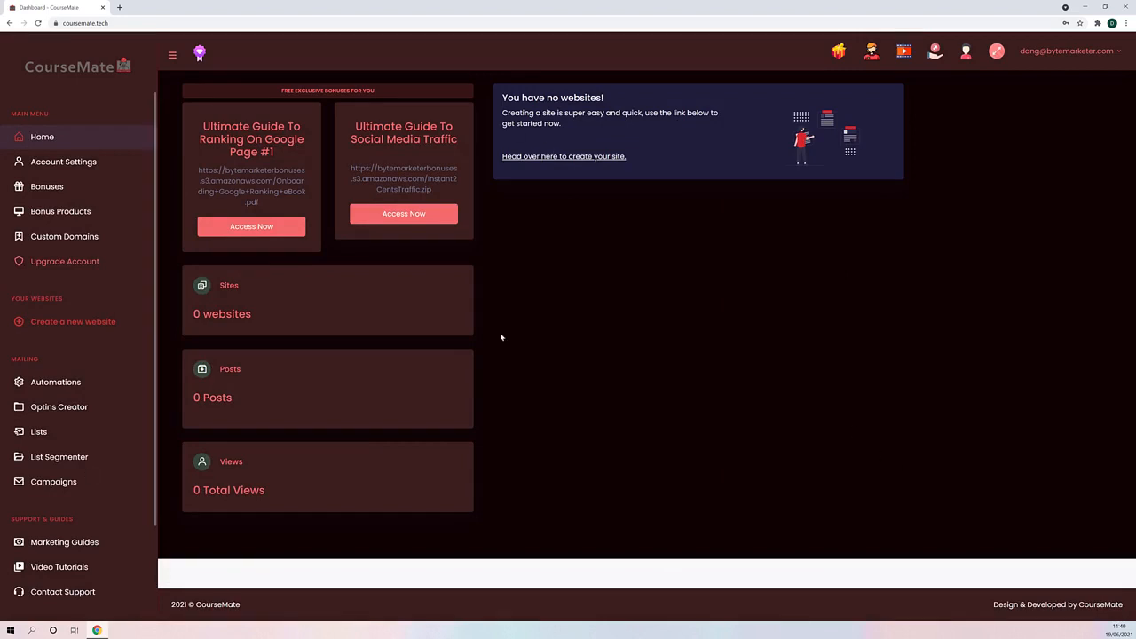
left_click(578, 157)
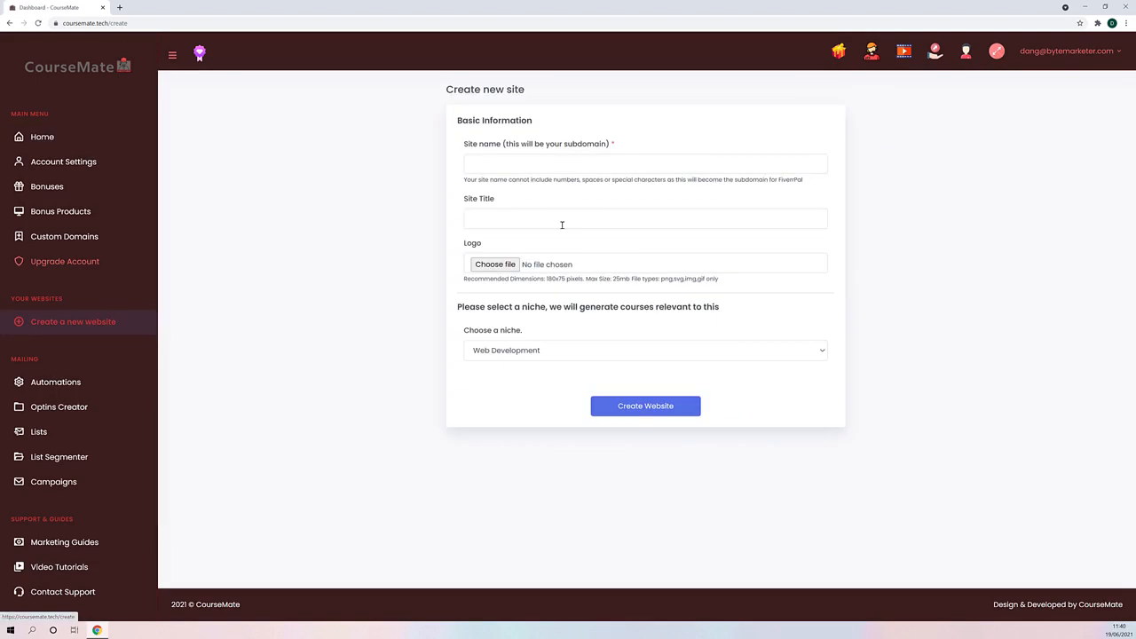
- Choose Web Development as the new site's niche and set the site title to "Learning Web Dev"
left_click(503, 350)
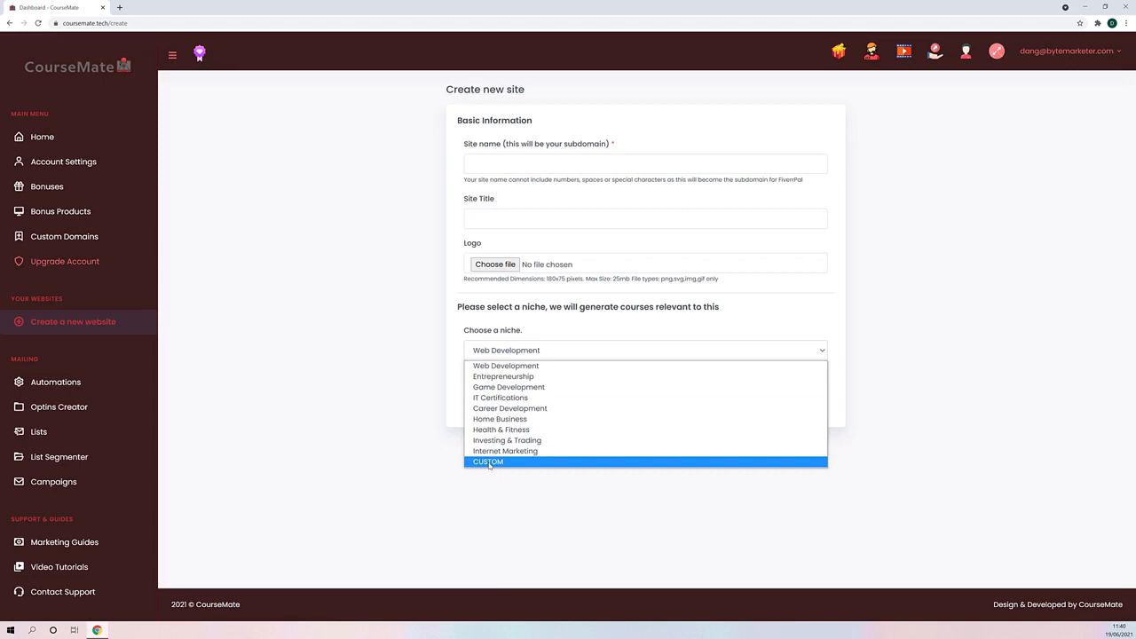
left_click(506, 366)
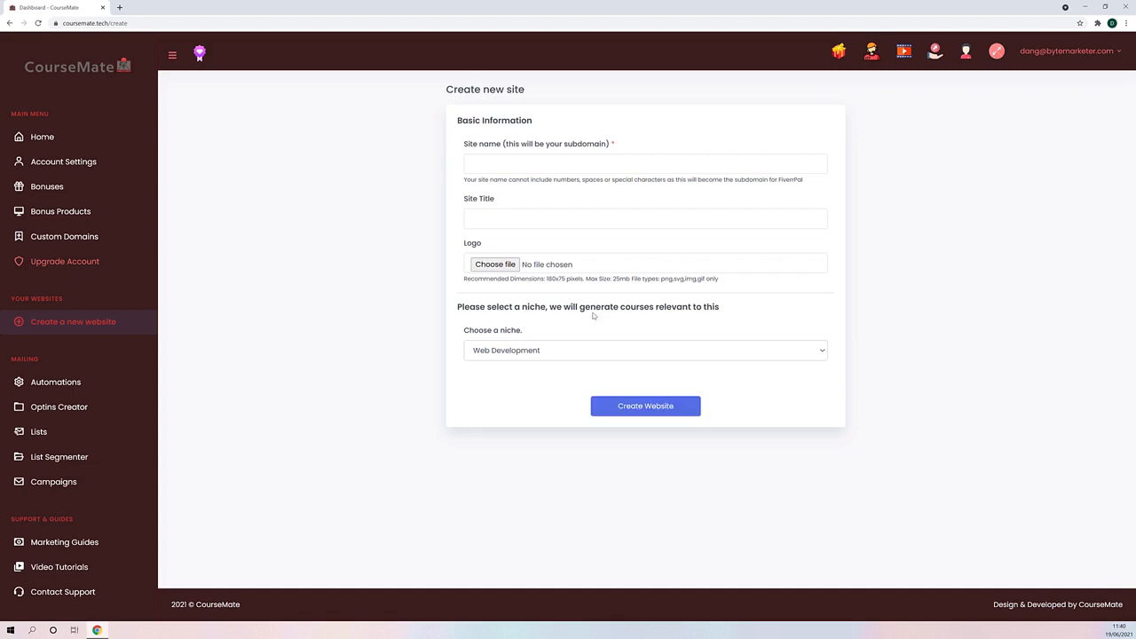
left_click(487, 216)
type("Learning Web Dev")
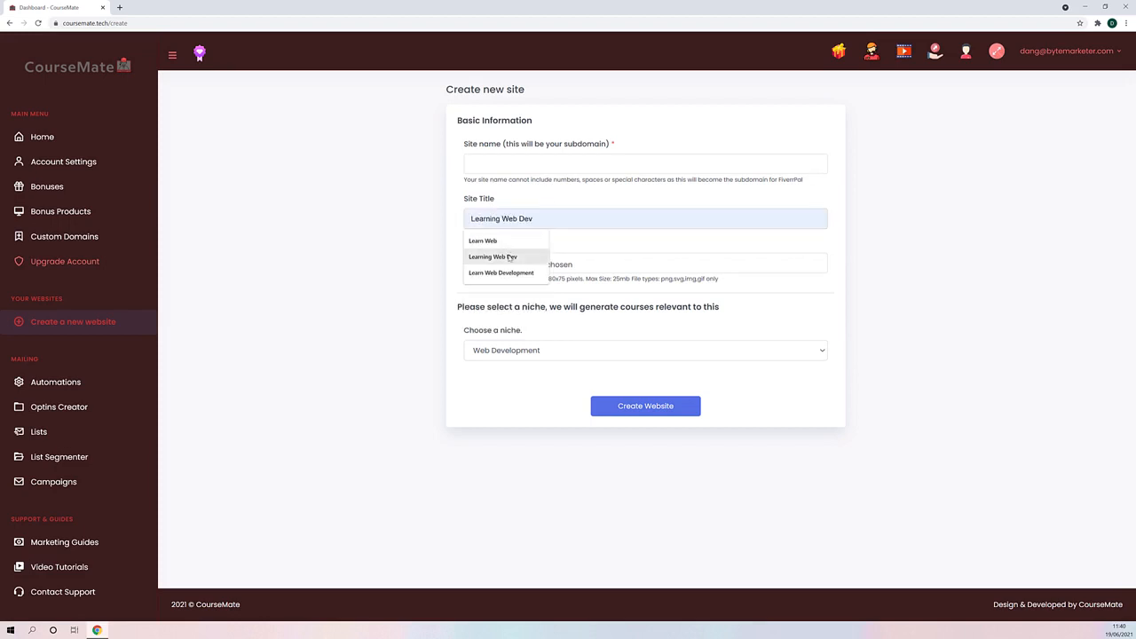
left_click(493, 257)
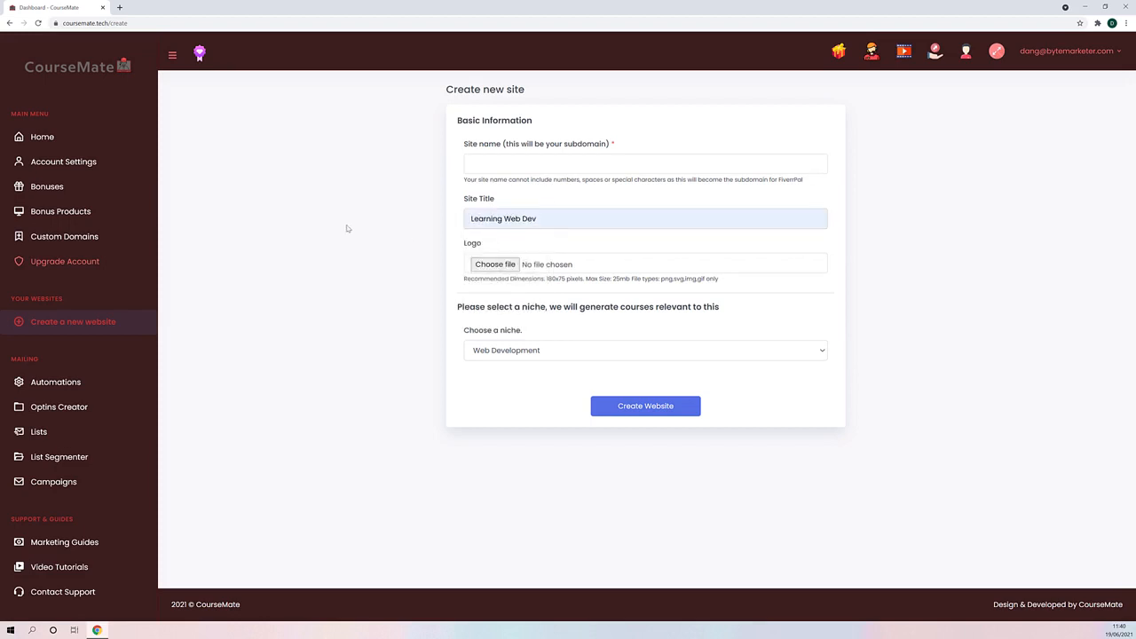
- Set the site name to "learningwebdev" and create the website
left_click(490, 164)
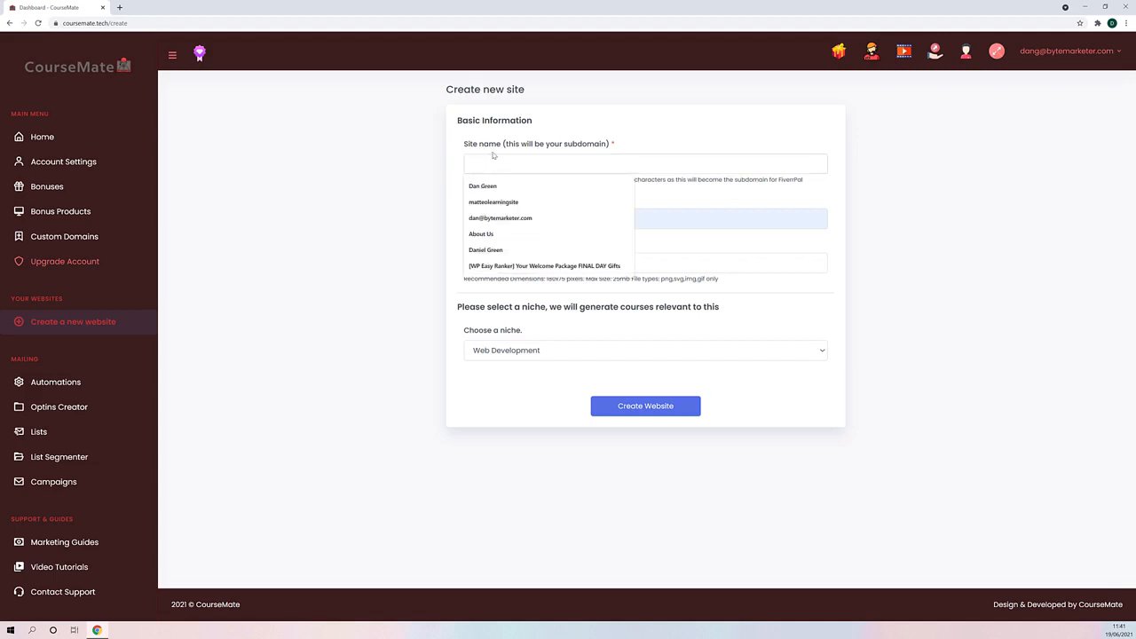
type("learningwebdev")
left_click(489, 202)
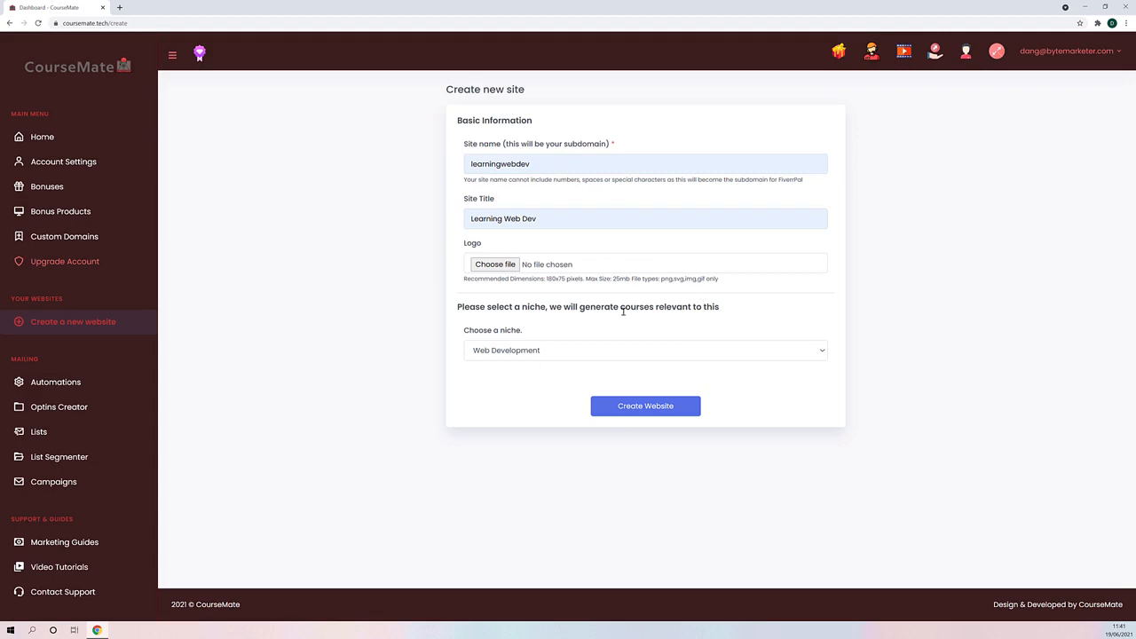
left_click(635, 411)
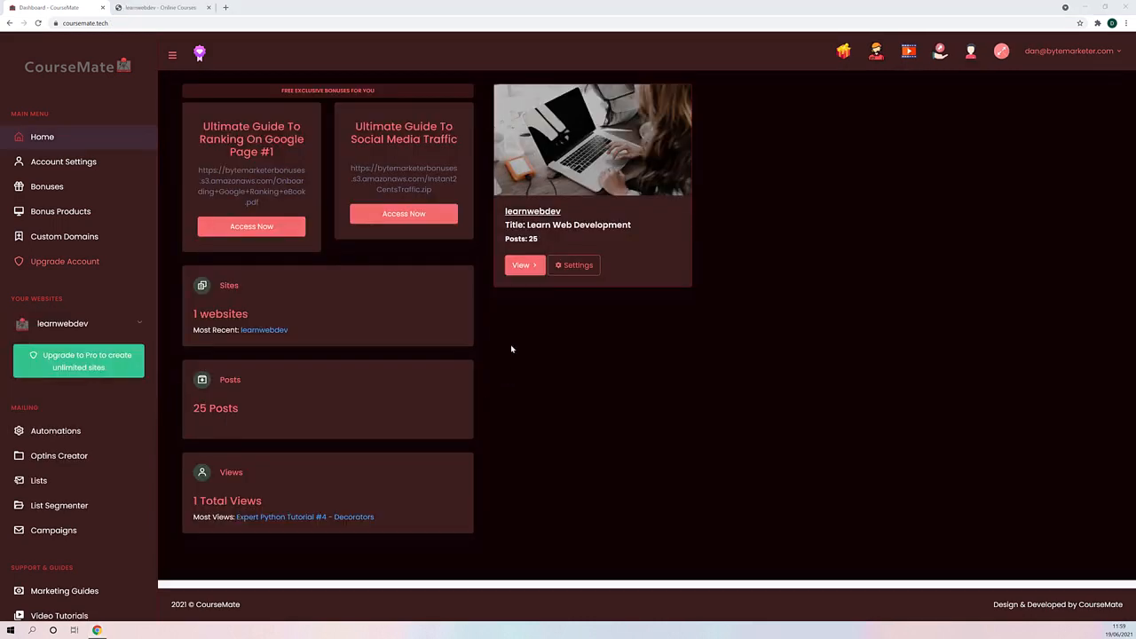
- View the learnwebdev site and look through the featured and sample courses on its home page
left_click(528, 264)
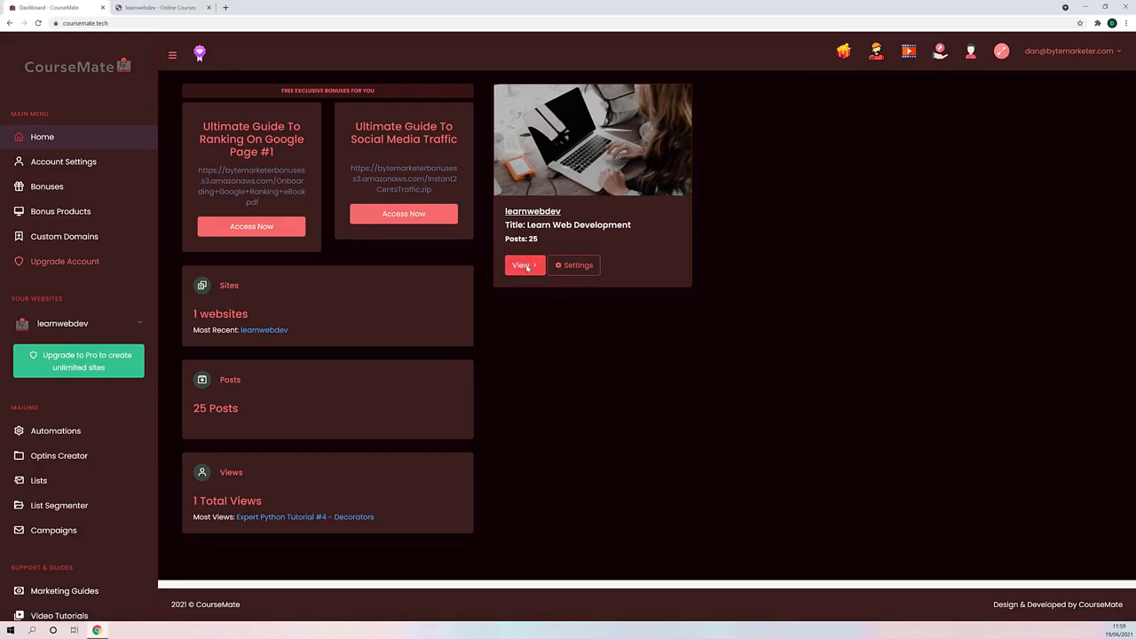
scroll(339, 257, "down", 2)
scroll(347, 293, "up", 2)
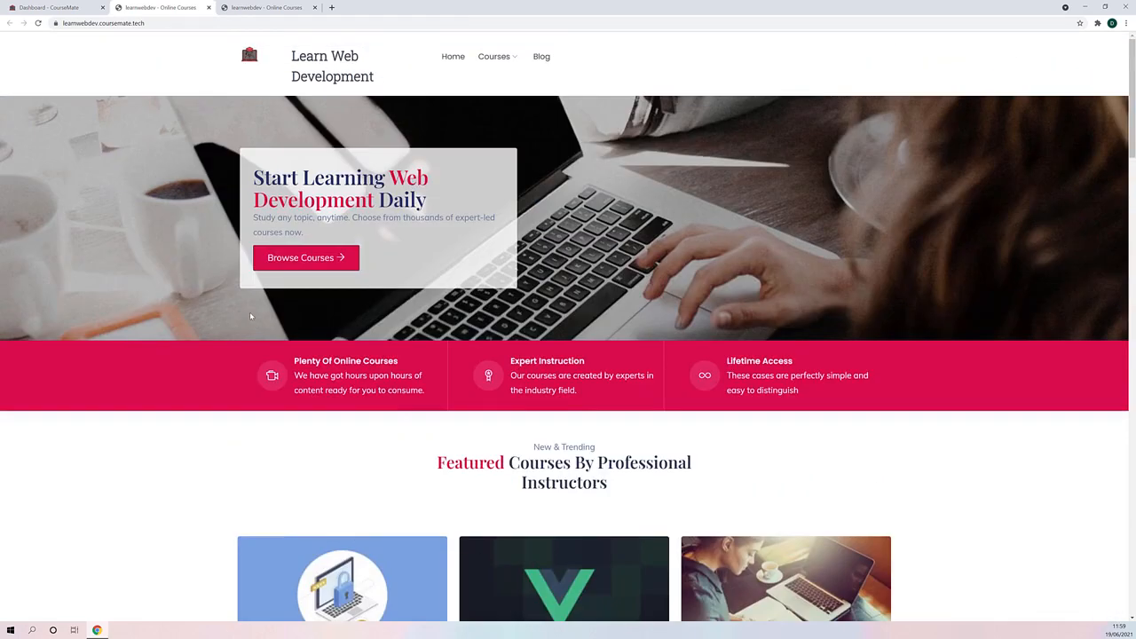
scroll(137, 324, "down", 10)
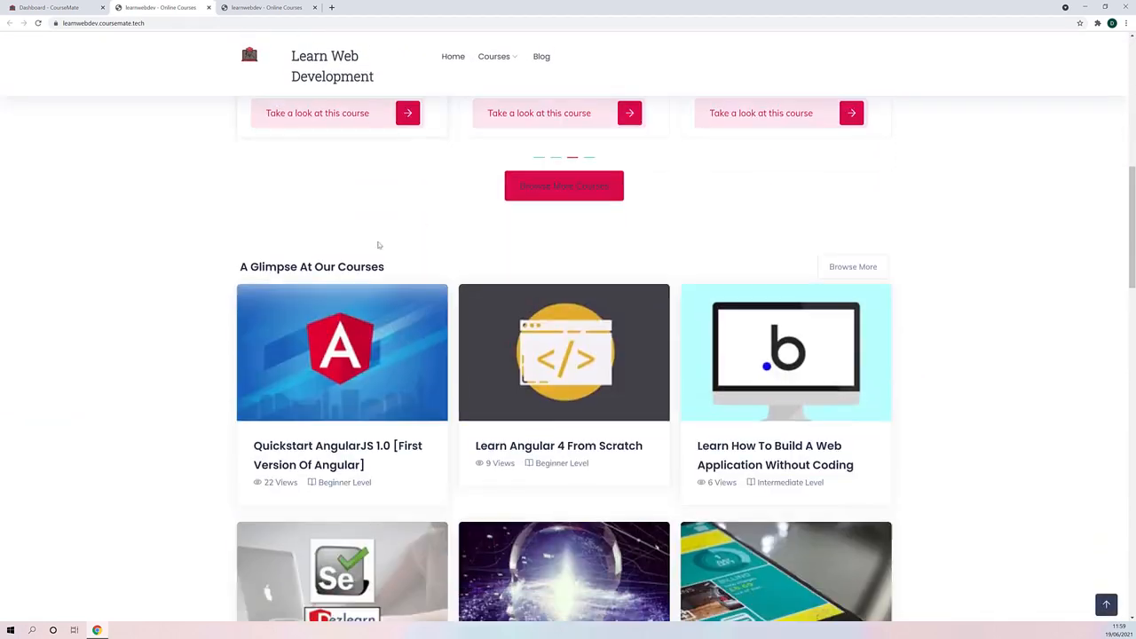
scroll(300, 244, "down", 5)
scroll(423, 256, "up", 10)
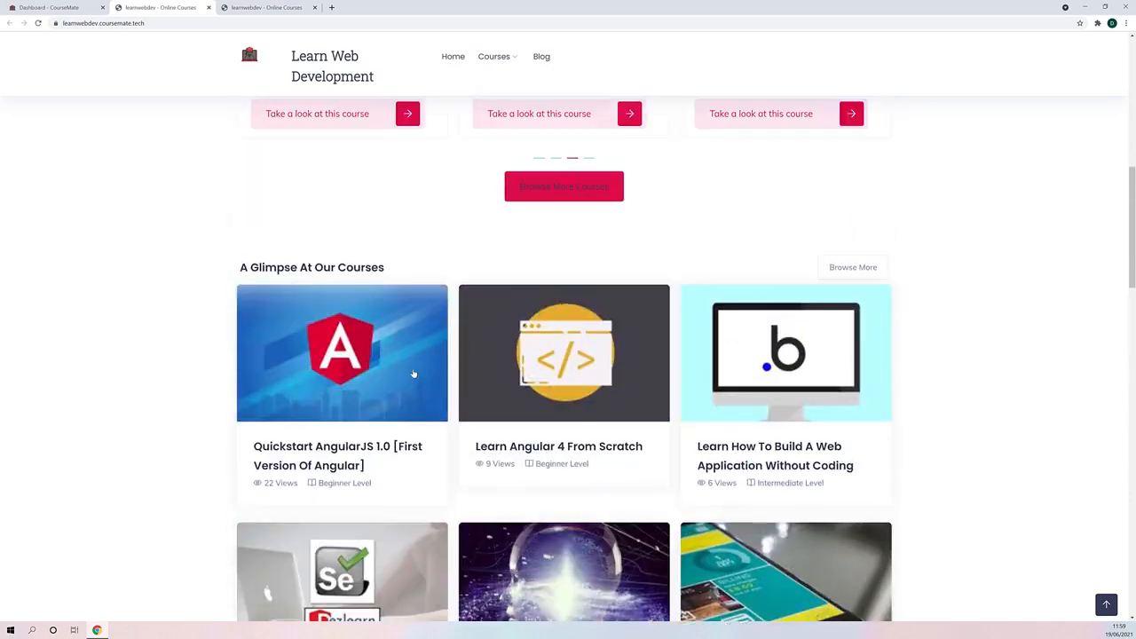
scroll(423, 257, "up", 3)
- Open the site's blog and look through the curated posts
left_click(539, 56)
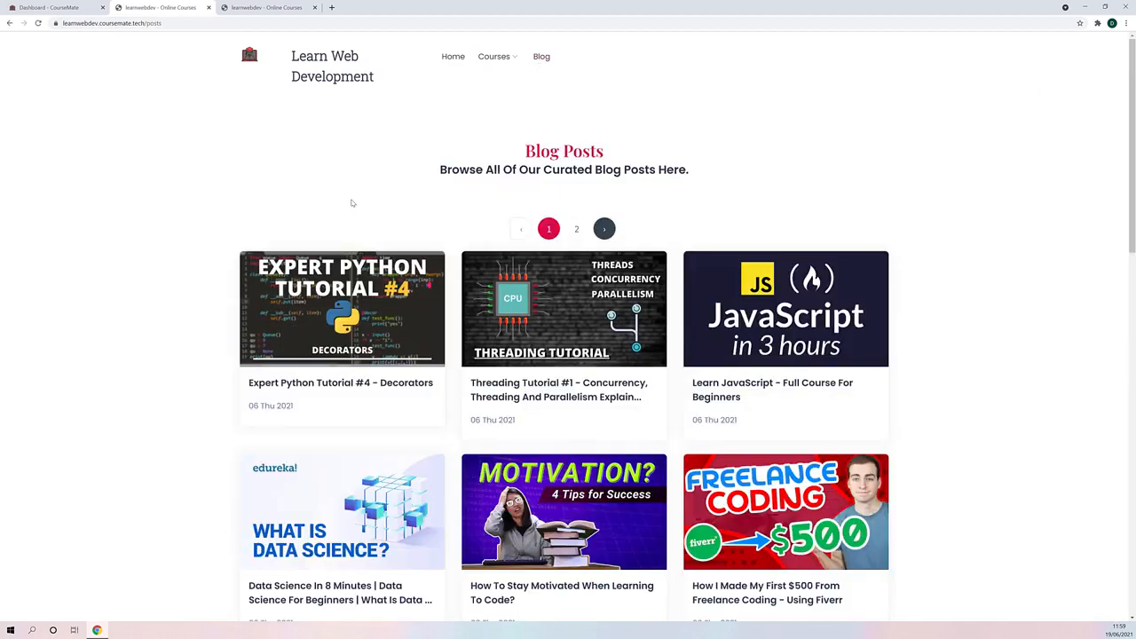
scroll(211, 396, "down", 10)
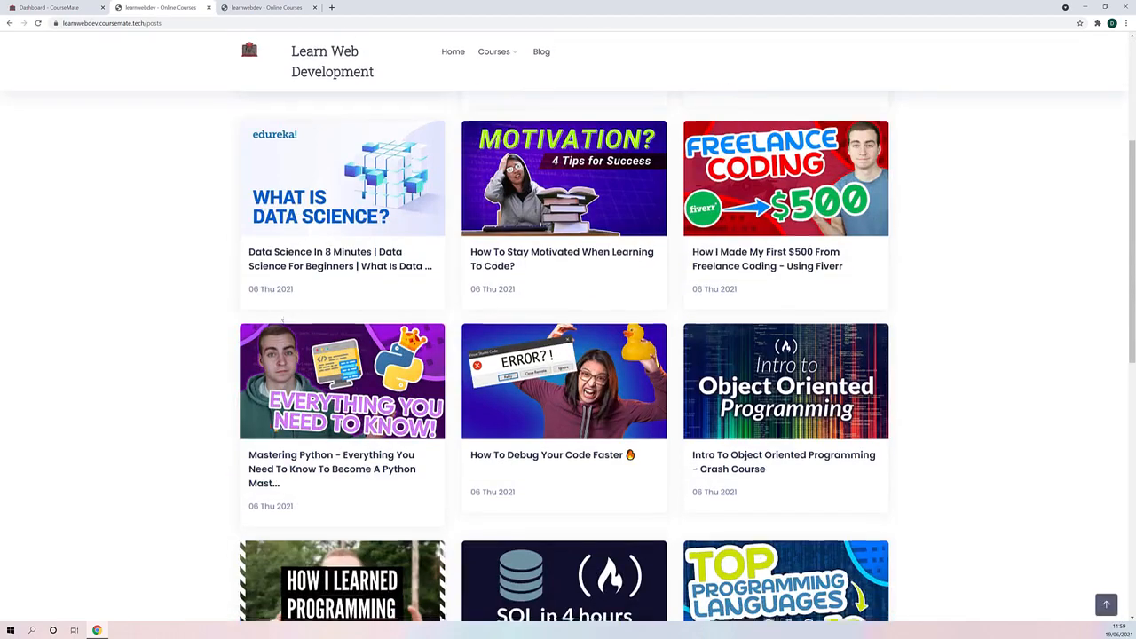
scroll(228, 394, "up", 10)
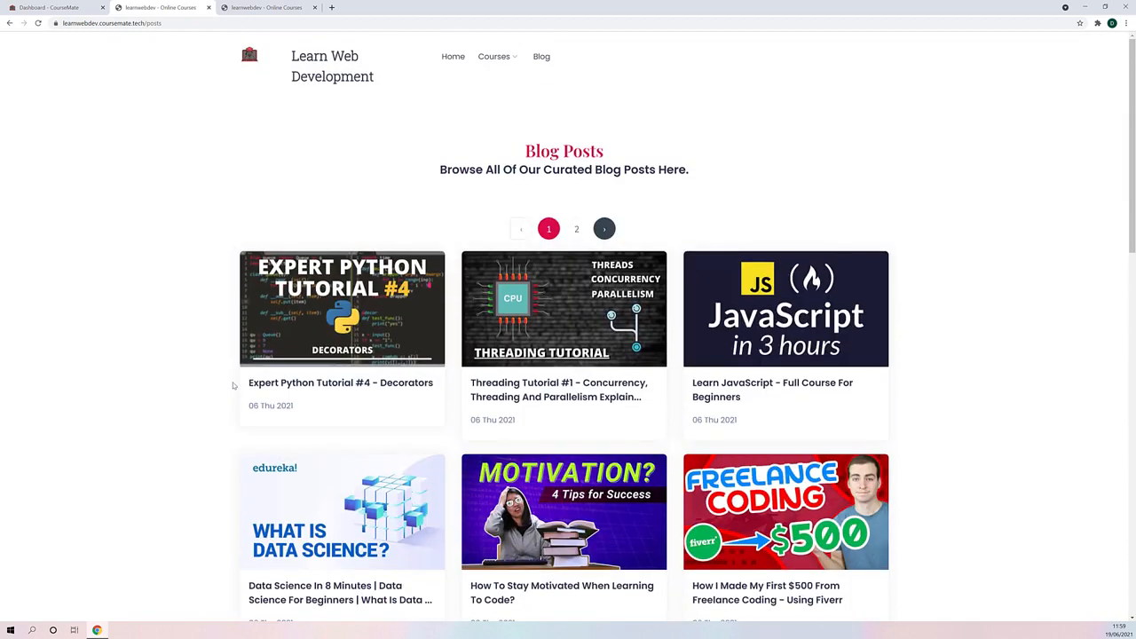
scroll(310, 330, "down", 2)
scroll(355, 328, "up", 2)
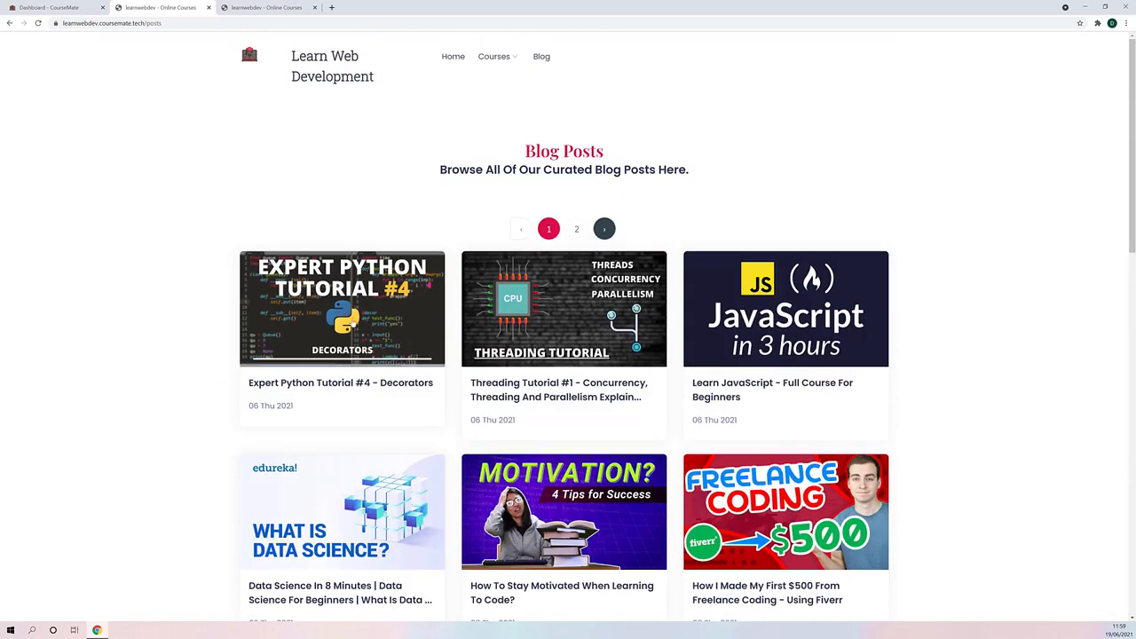
- Open the "Expert Python Tutorial #4 - Decorators" post and examine its article text, including the introductory paragraph
left_click(358, 317)
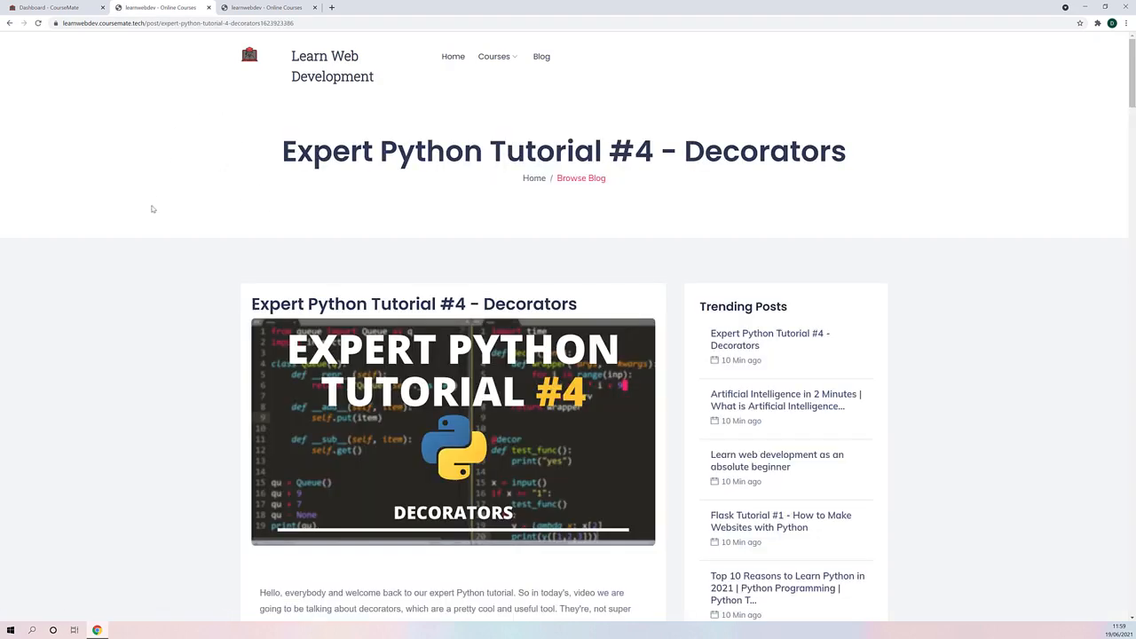
scroll(198, 233, "down", 15)
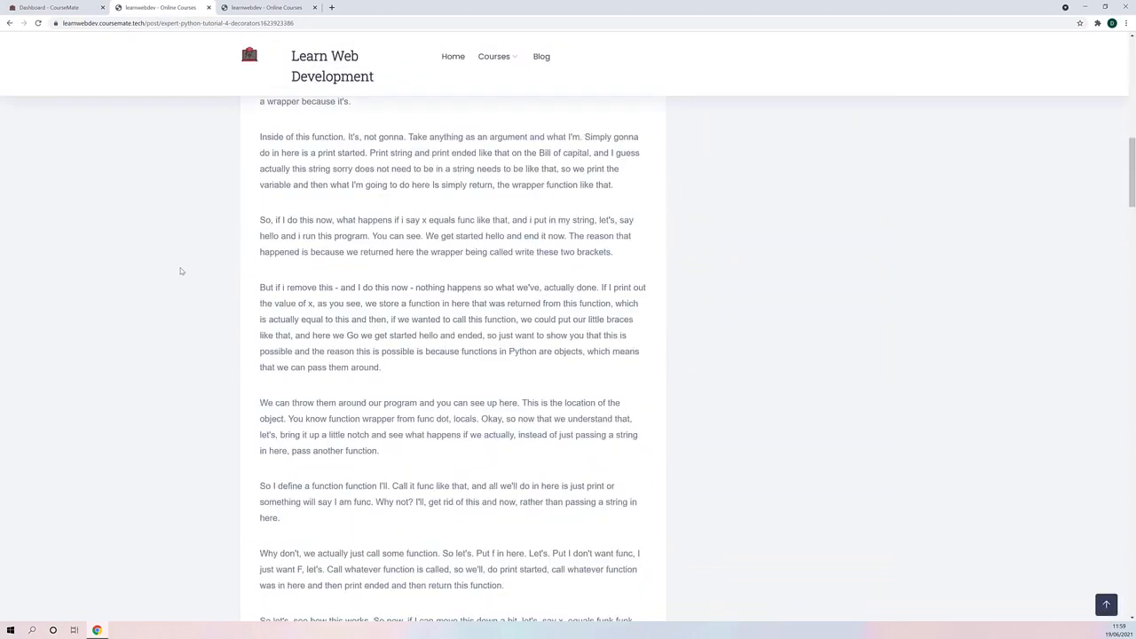
scroll(179, 296, "up", 7)
left_click_drag(429, 350, 71, 337)
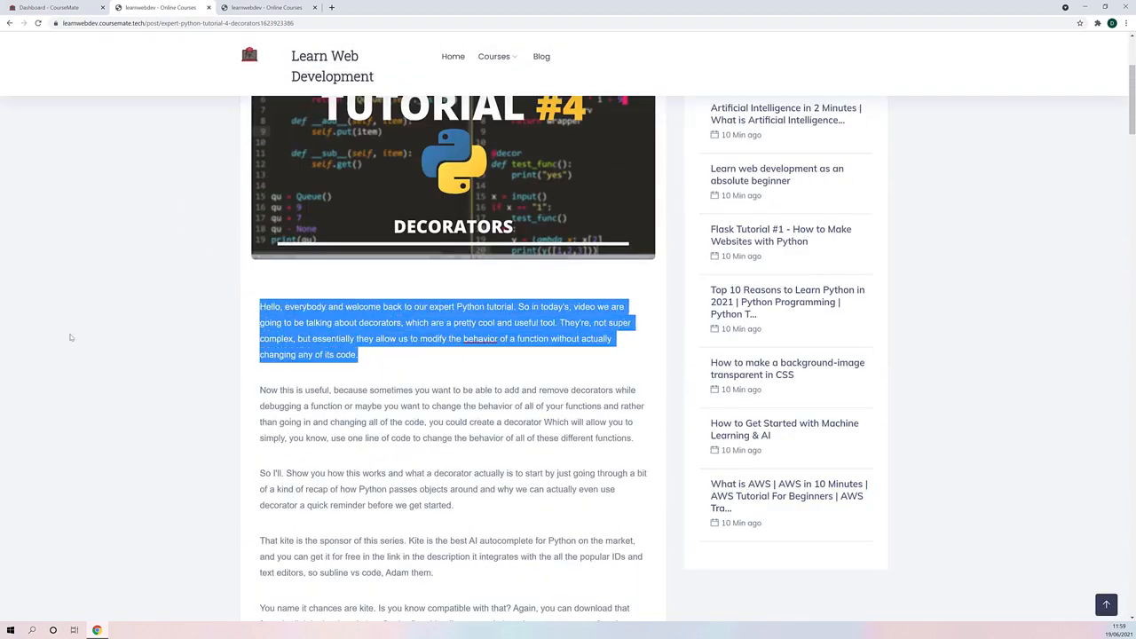
scroll(166, 395, "down", 1)
scroll(165, 394, "down", 12)
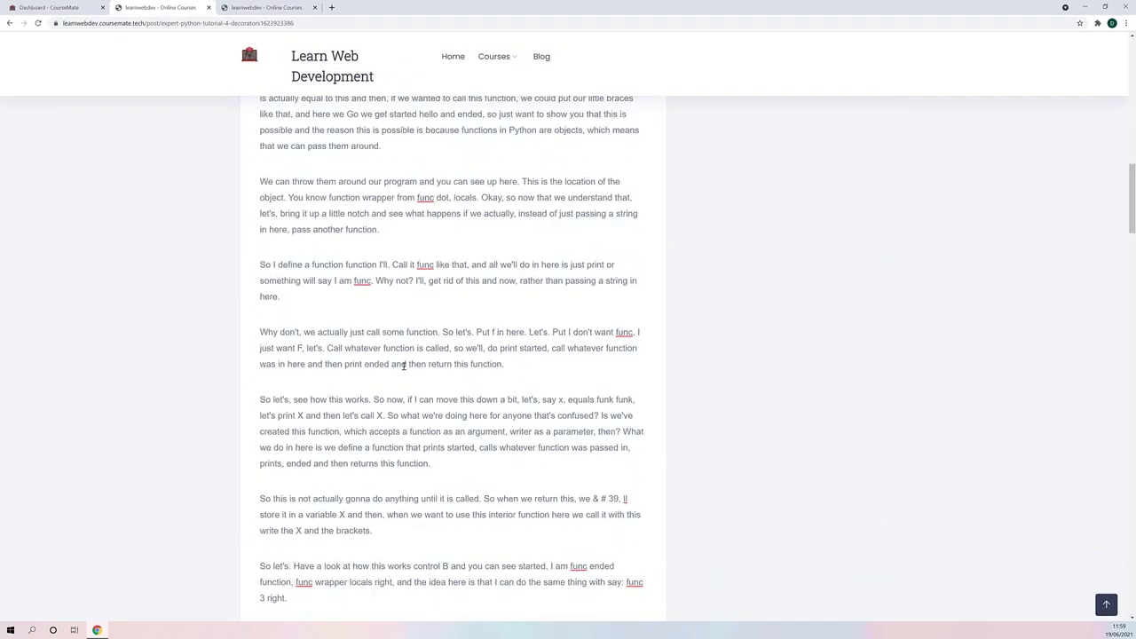
scroll(305, 268, "up", 20)
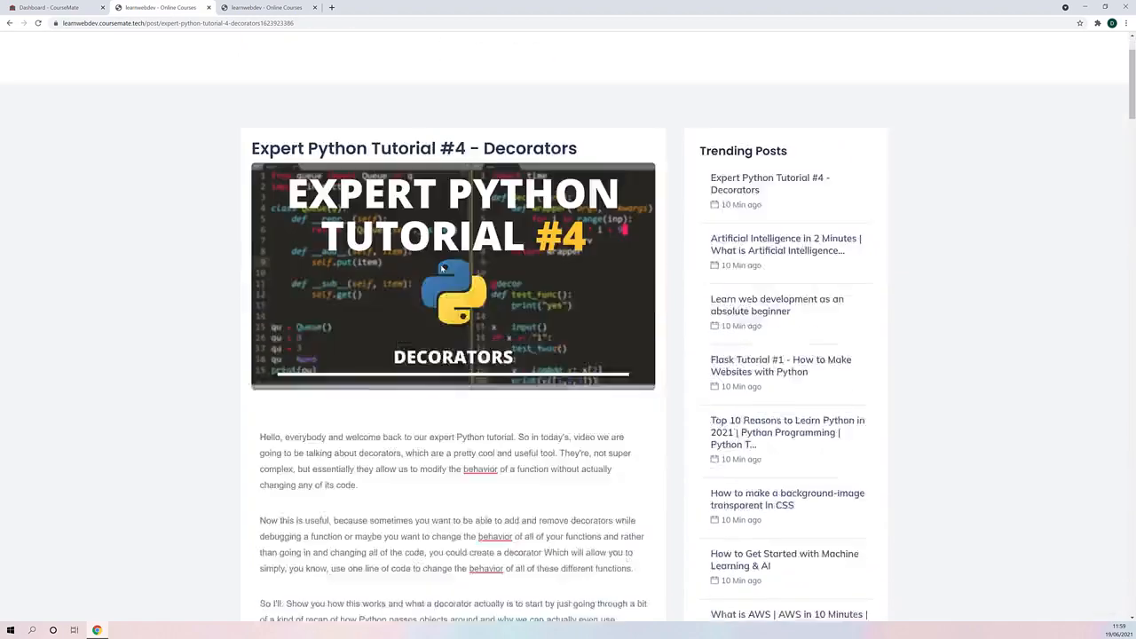
scroll(438, 343, "down", 3)
scroll(464, 354, "up", 2)
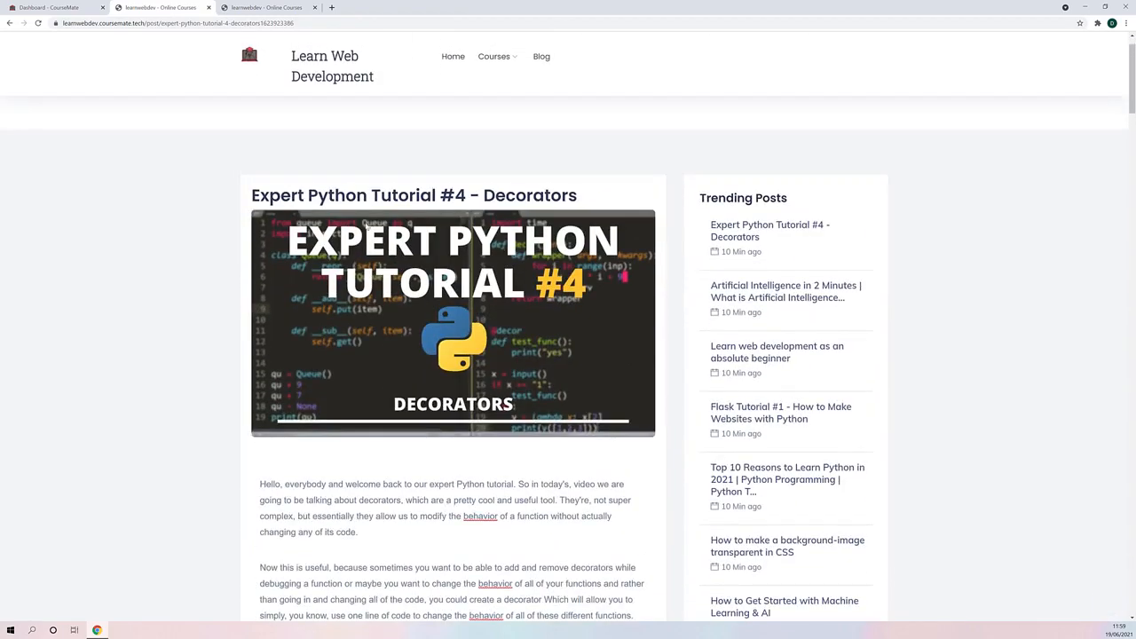
- Return to the list of blog posts and look through it down to the page footer
left_click(9, 23)
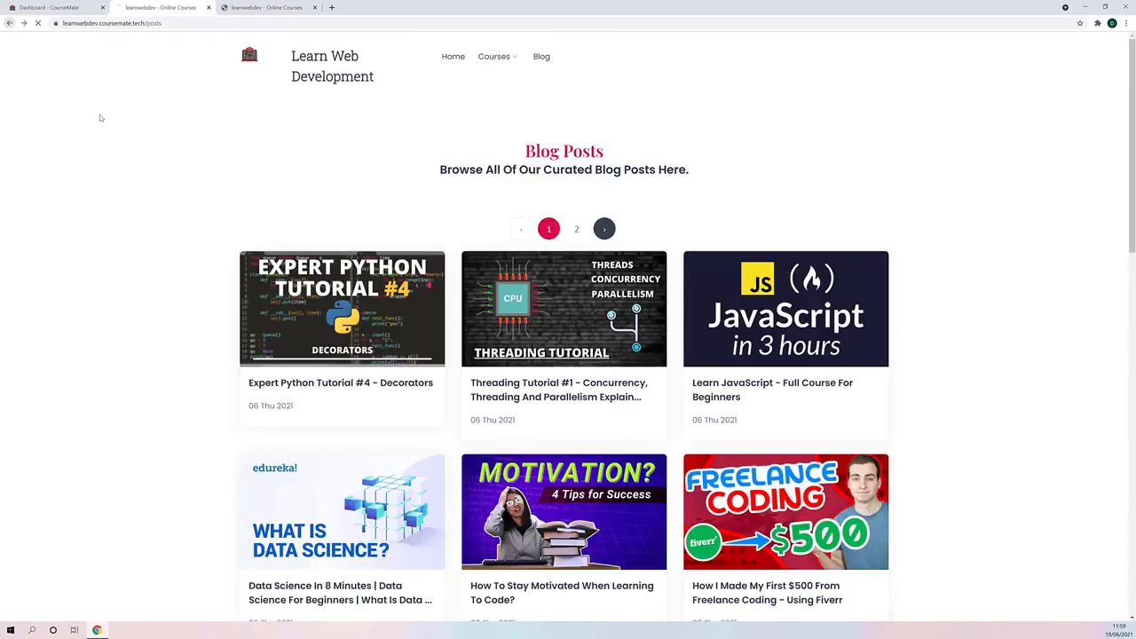
scroll(444, 381, "down", 11)
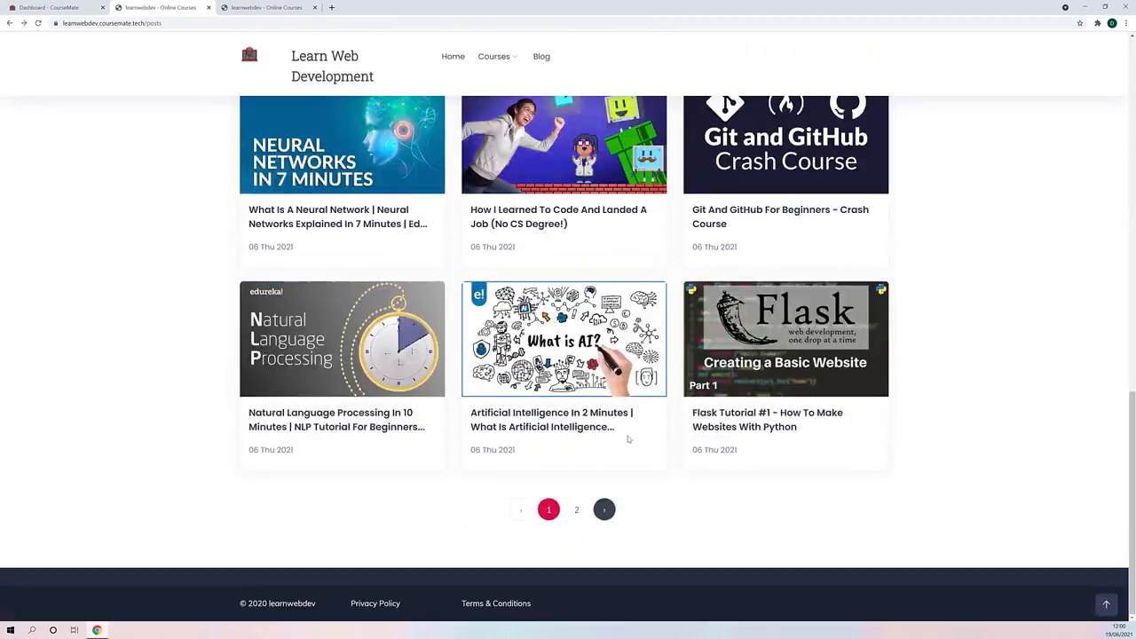
scroll(604, 459, "up", 3)
scroll(604, 460, "up", 8)
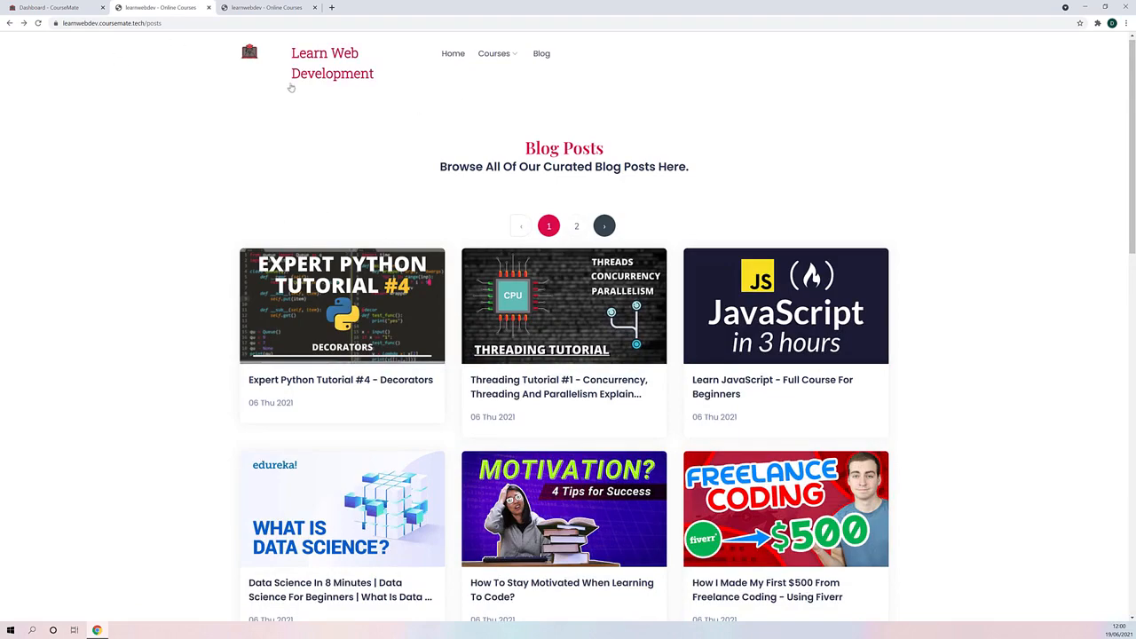
- Go back to the site's home page and open the "Quickstart AngularJS 1.0 [First Version Of Angular]" course
left_click(452, 55)
scroll(138, 247, "down", 4)
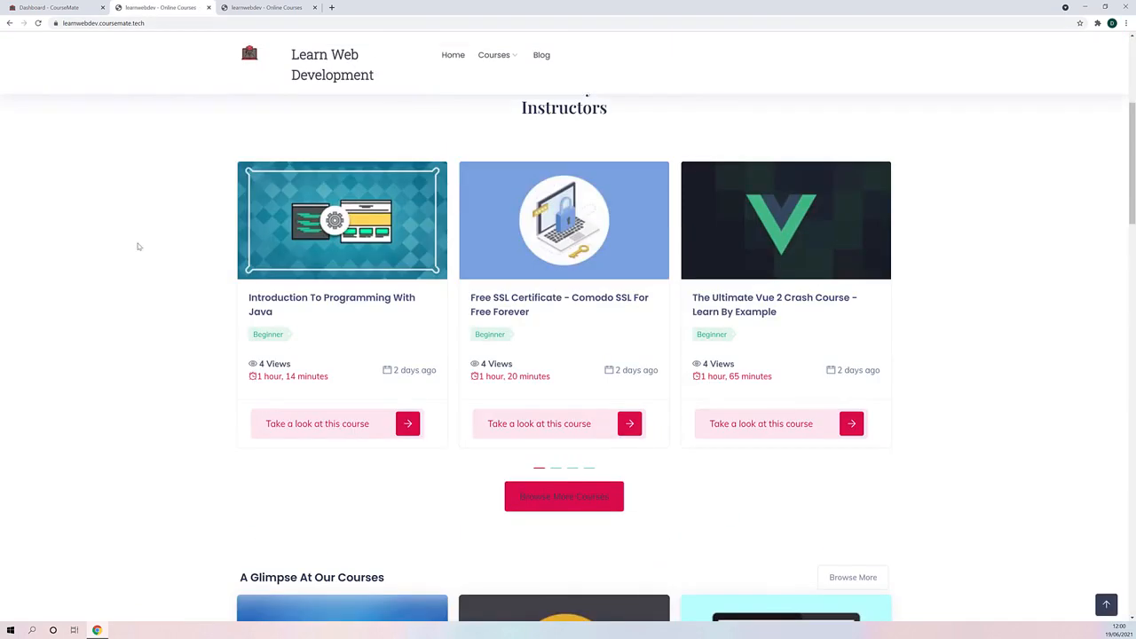
scroll(142, 264, "down", 5)
left_click(366, 244)
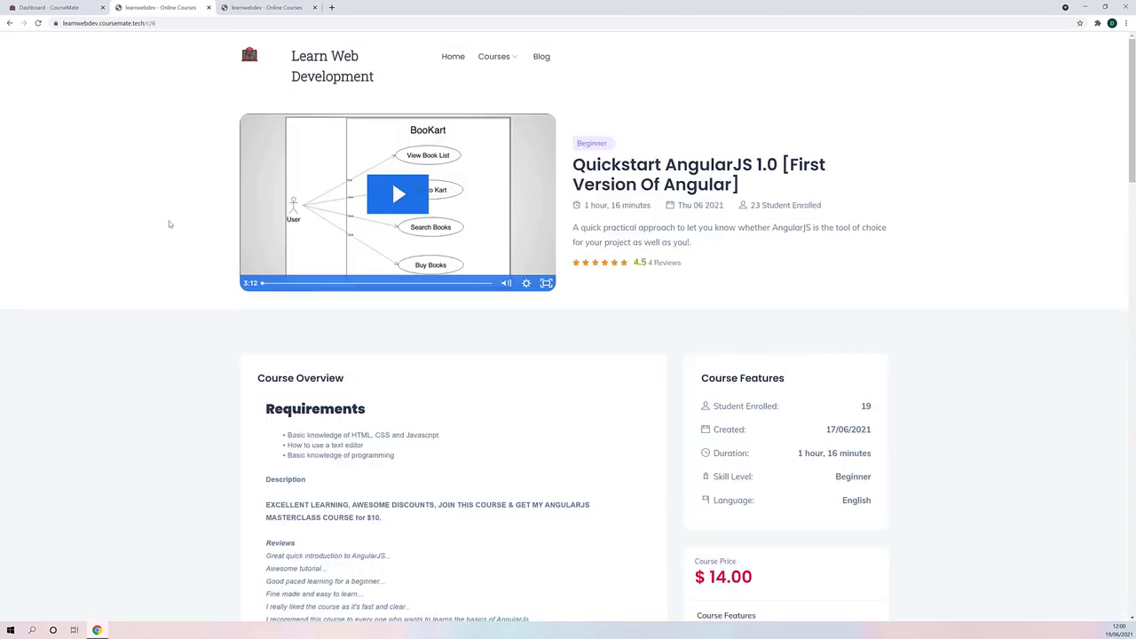
- Look over the AngularJS course page and play its preview video from about 1:09
scroll(178, 246, "down", 6)
scroll(489, 462, "up", 6)
scroll(426, 429, "down", 4)
scroll(385, 398, "up", 4)
scroll(331, 274, "down", 3)
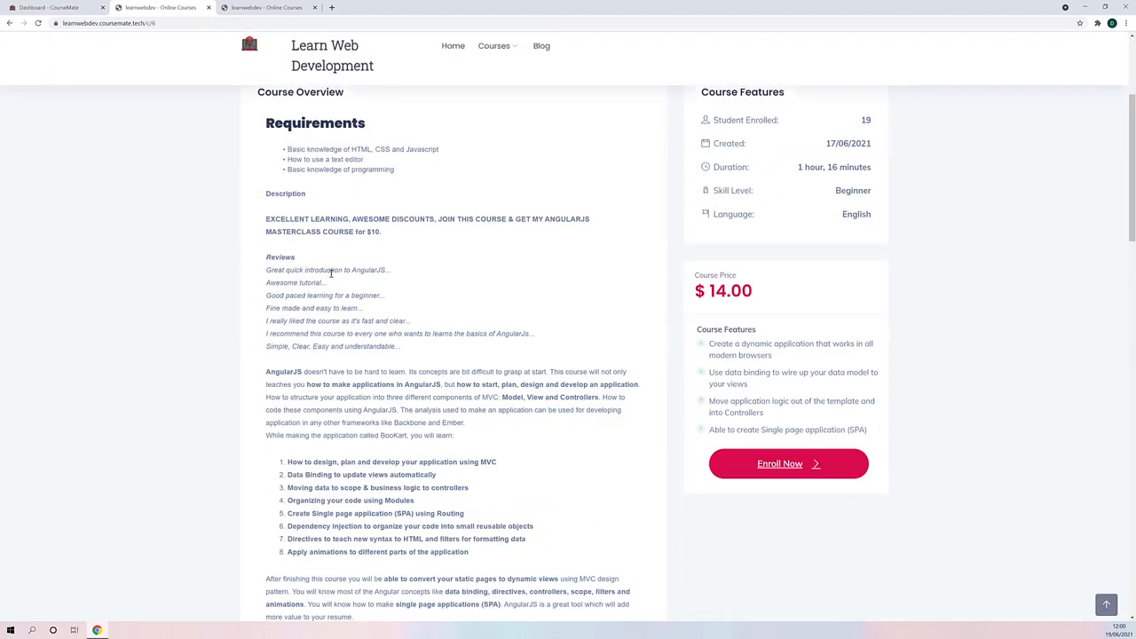
scroll(360, 382, "down", 3)
scroll(444, 406, "up", 6)
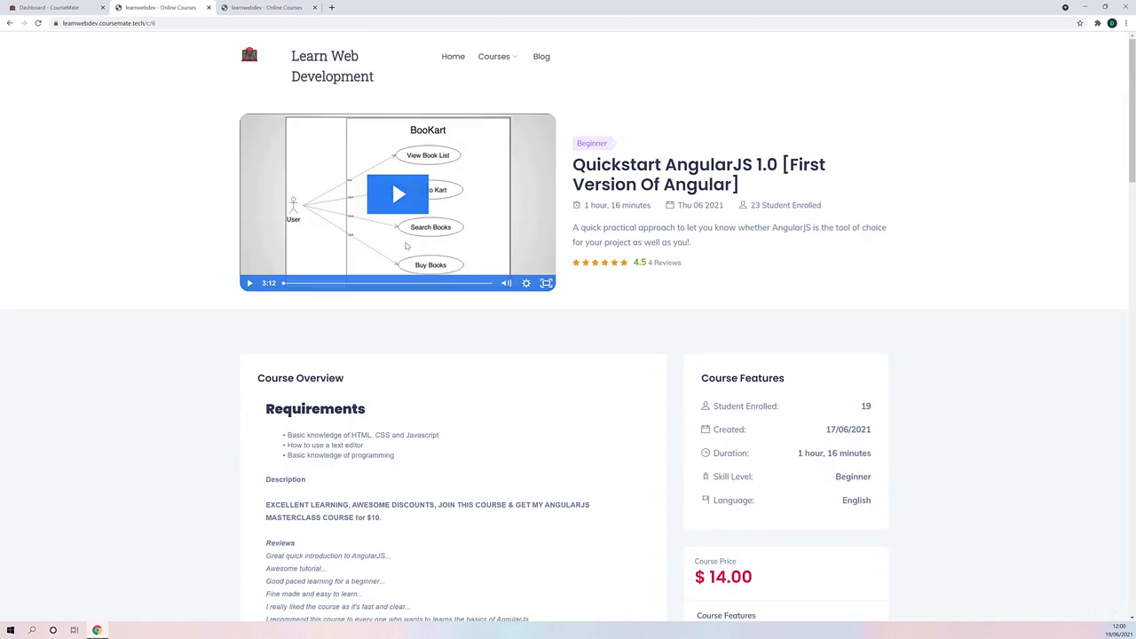
left_click(355, 283)
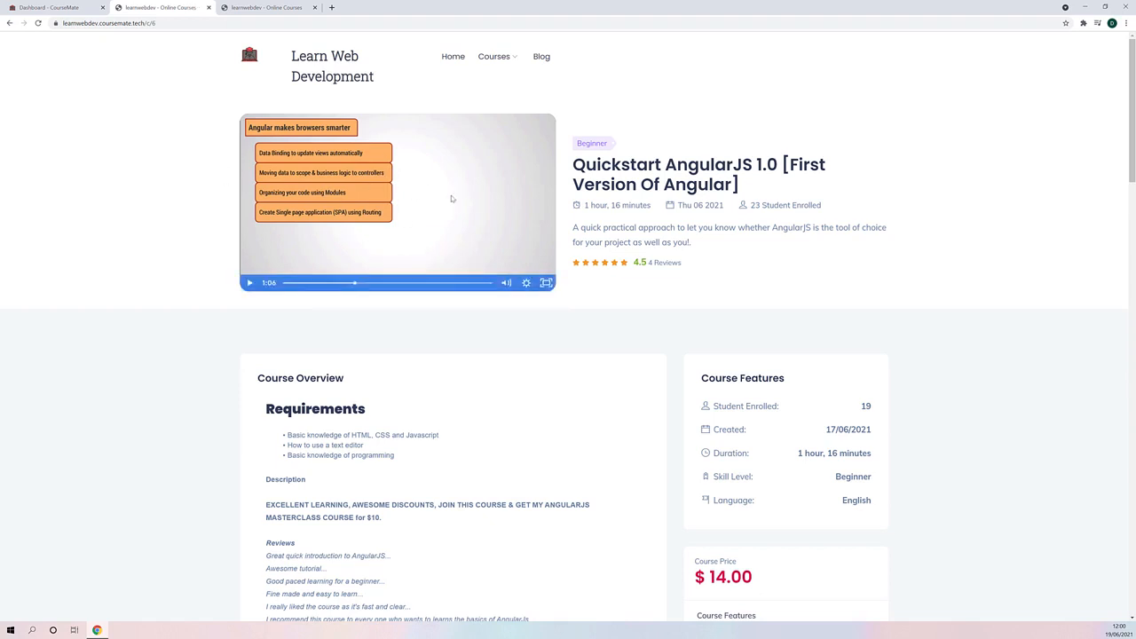
- Examine the AngularJS course's description, skill level, course features, price and enrolment option
scroll(528, 285, "down", 4)
scroll(443, 265, "down", 2)
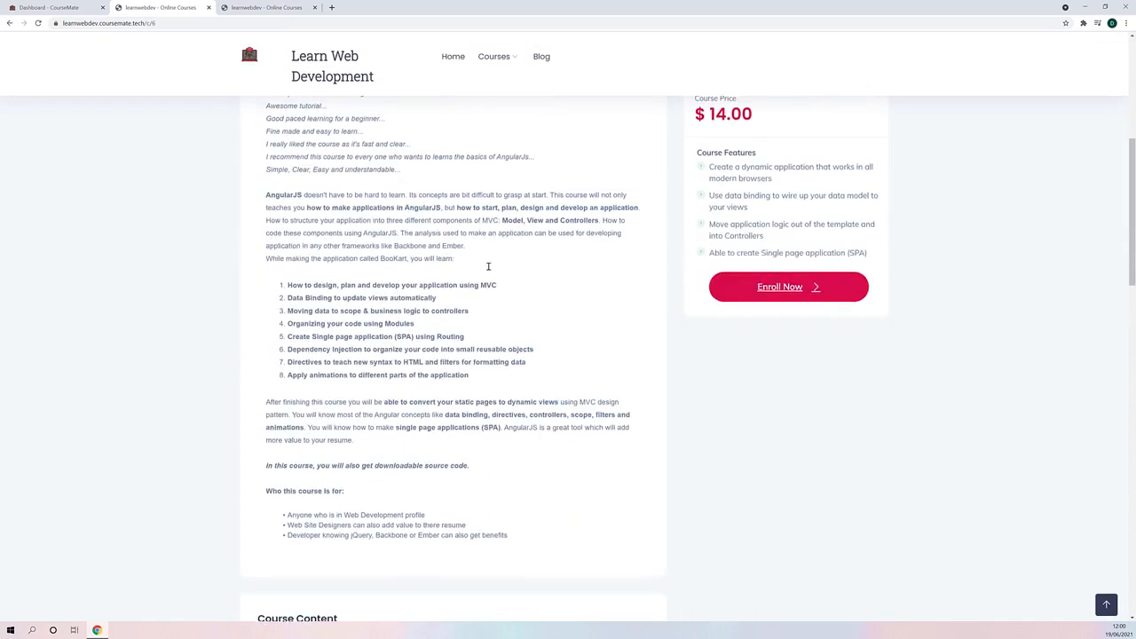
scroll(489, 264, "up", 5)
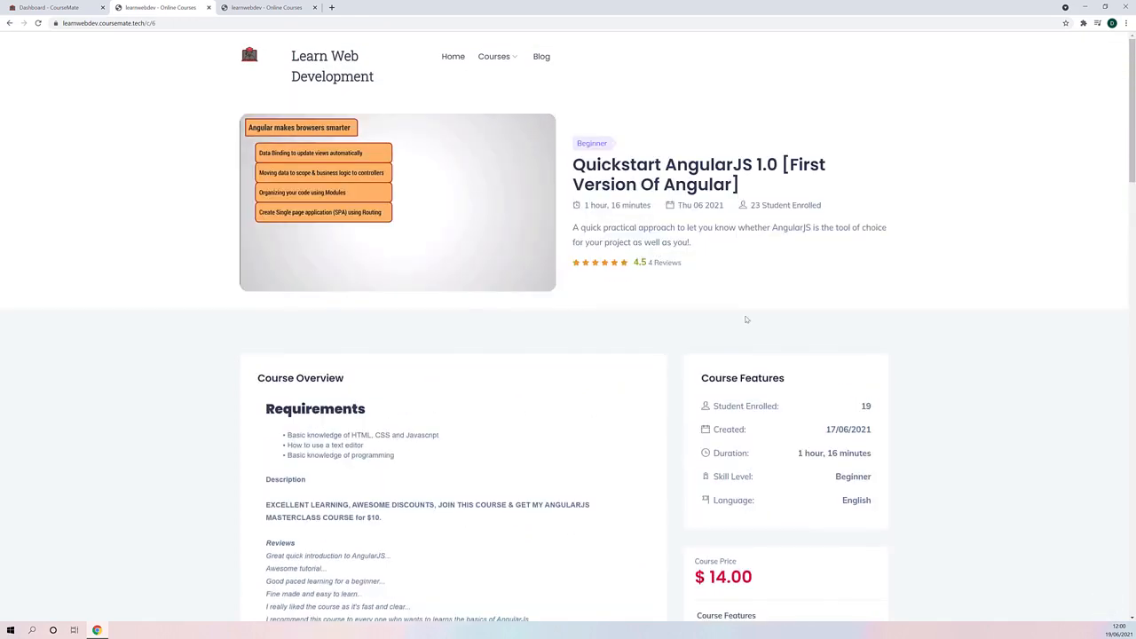
scroll(746, 319, "down", 3)
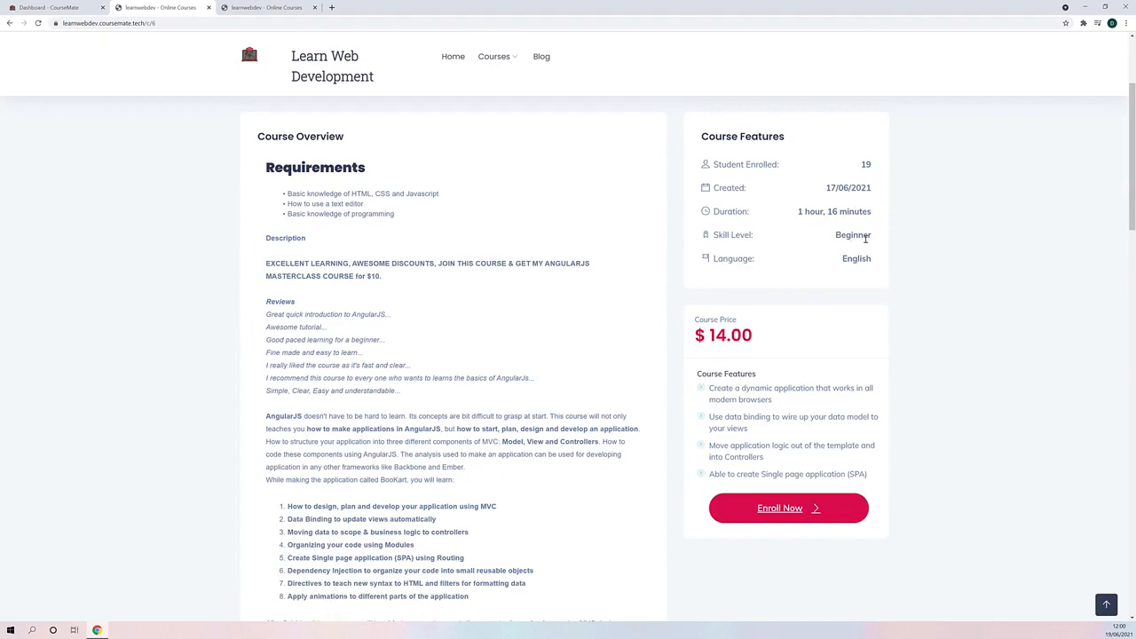
left_click_drag(862, 237, 966, 248)
left_click(922, 310)
scroll(770, 492, "up", 3)
scroll(770, 493, "down", 4)
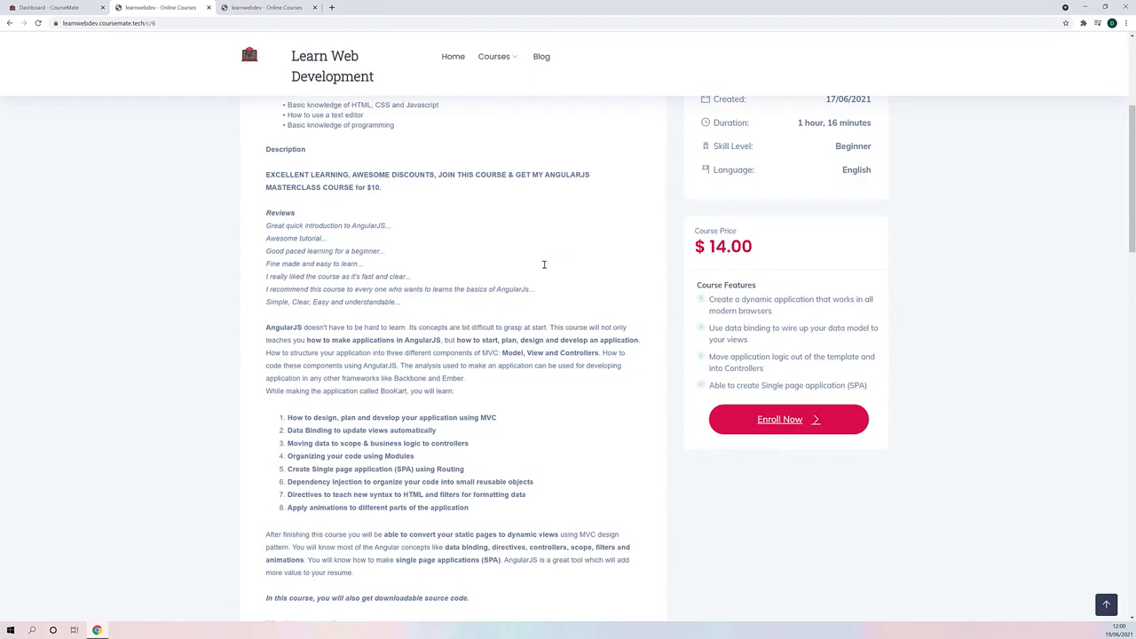
- Look over the AngularJS course page again, from its title and preview video to the overview, price and enrolment option
scroll(603, 275, "up", 4)
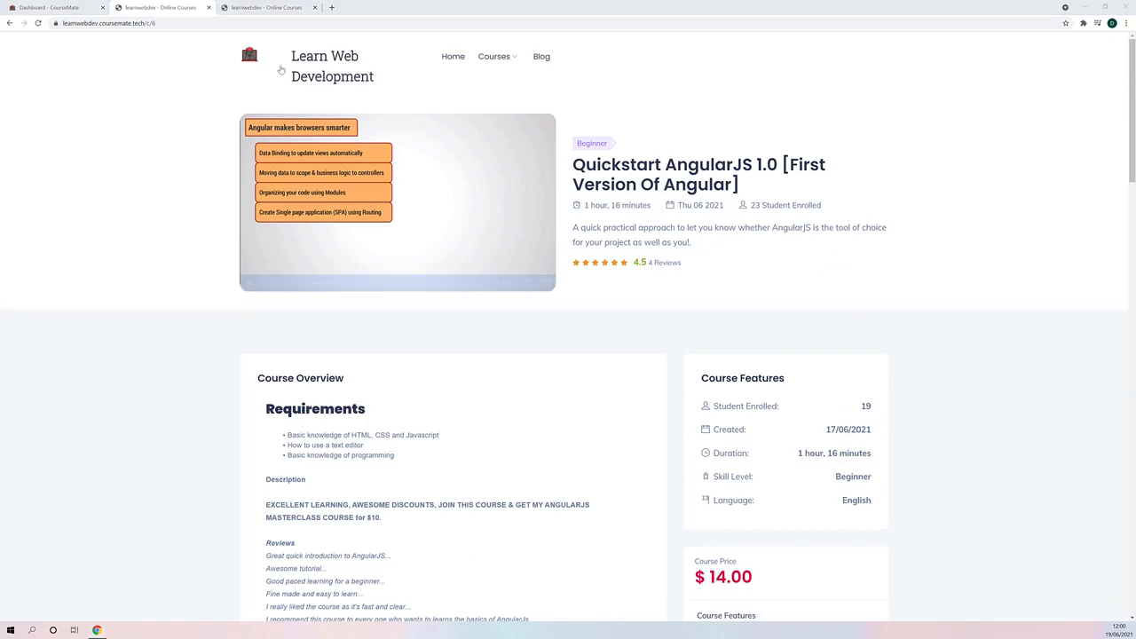
scroll(715, 399, "down", 3)
scroll(715, 400, "up", 3)
scroll(714, 399, "down", 3)
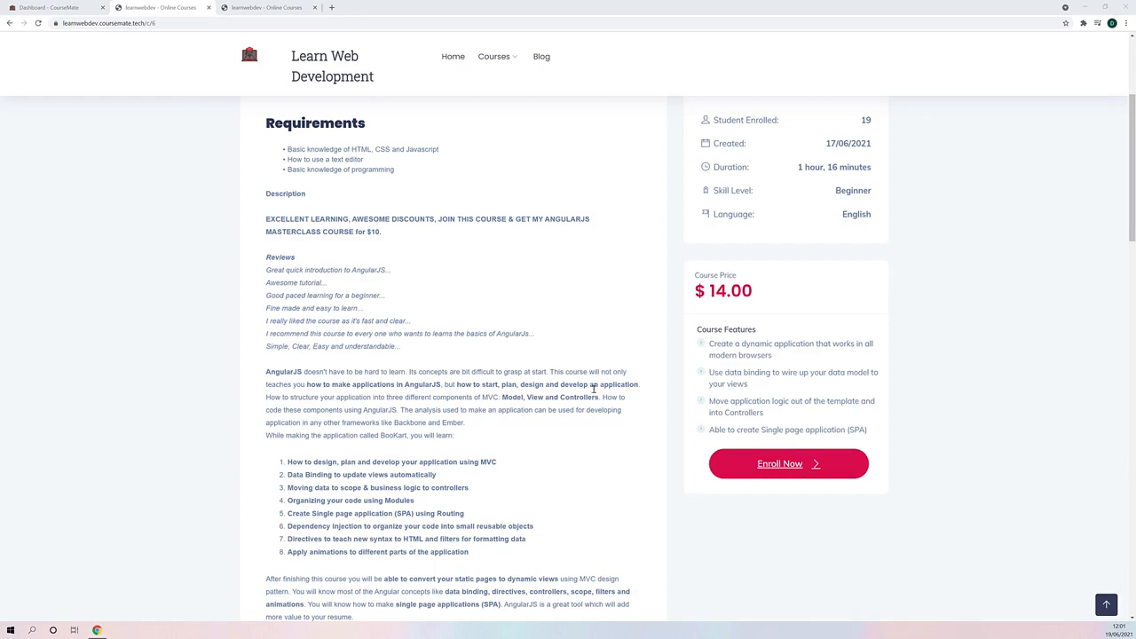
scroll(593, 387, "up", 3)
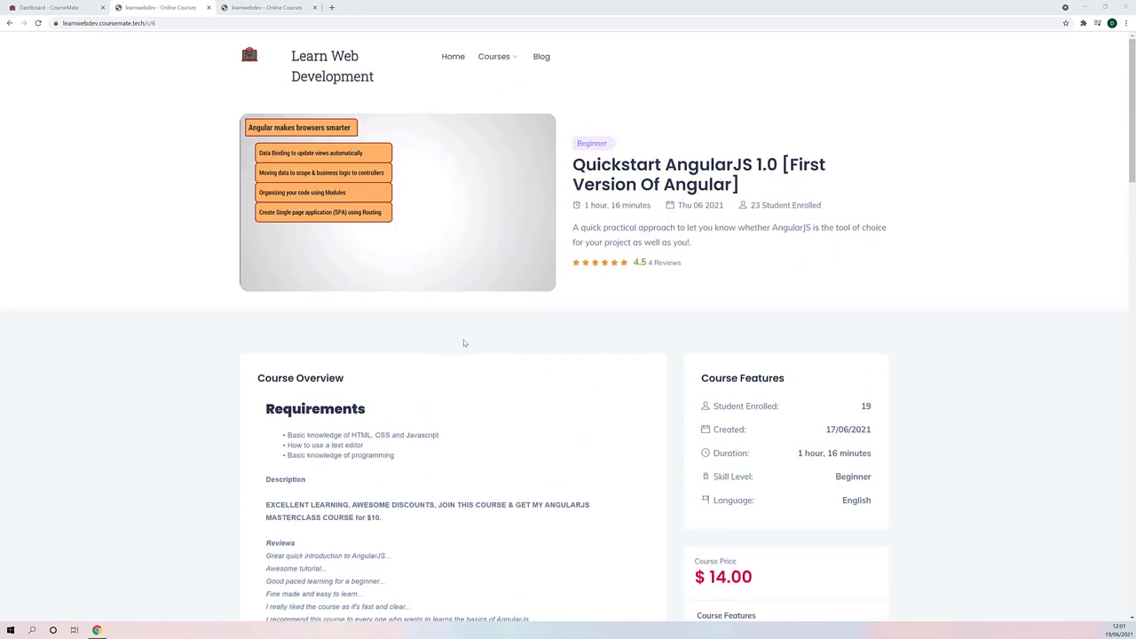
scroll(463, 343, "down", 3)
scroll(494, 293, "up", 2)
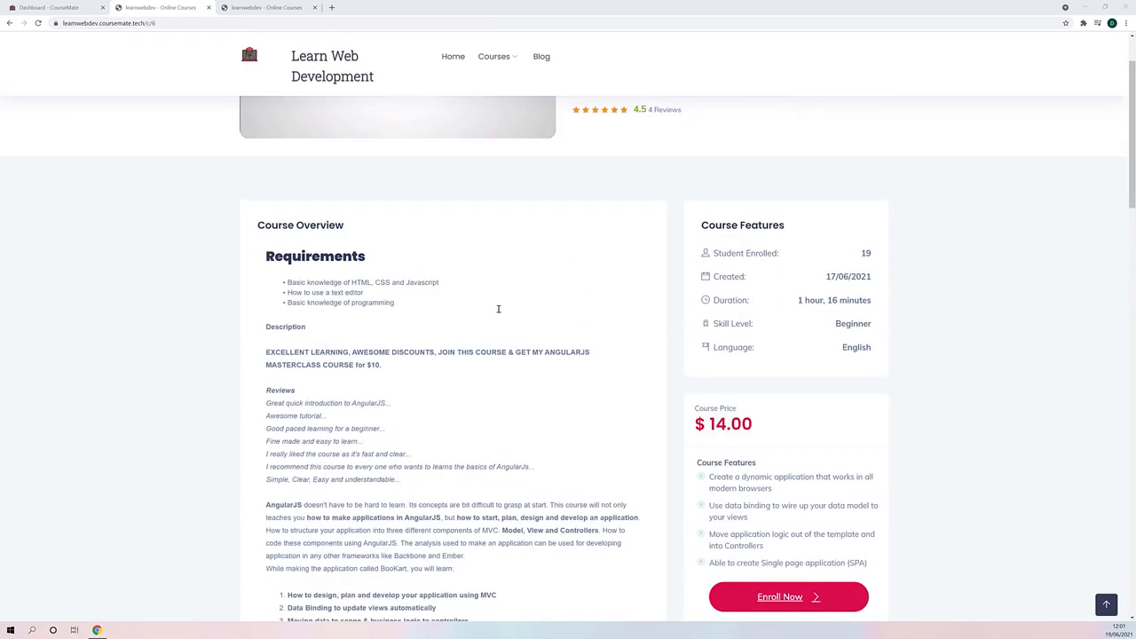
scroll(498, 309, "up", 2)
- Return to the CourseMate dashboard, open the list of all courses of the learnwebdev site and look through it
left_click(49, 7)
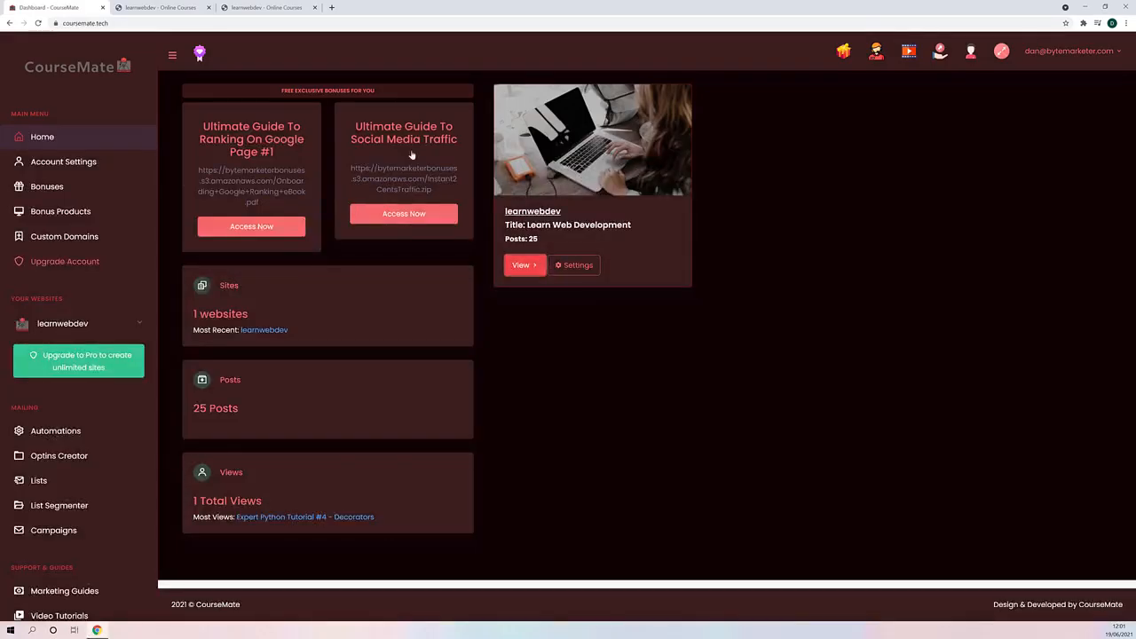
left_click(131, 324)
scroll(125, 359, "down", 2)
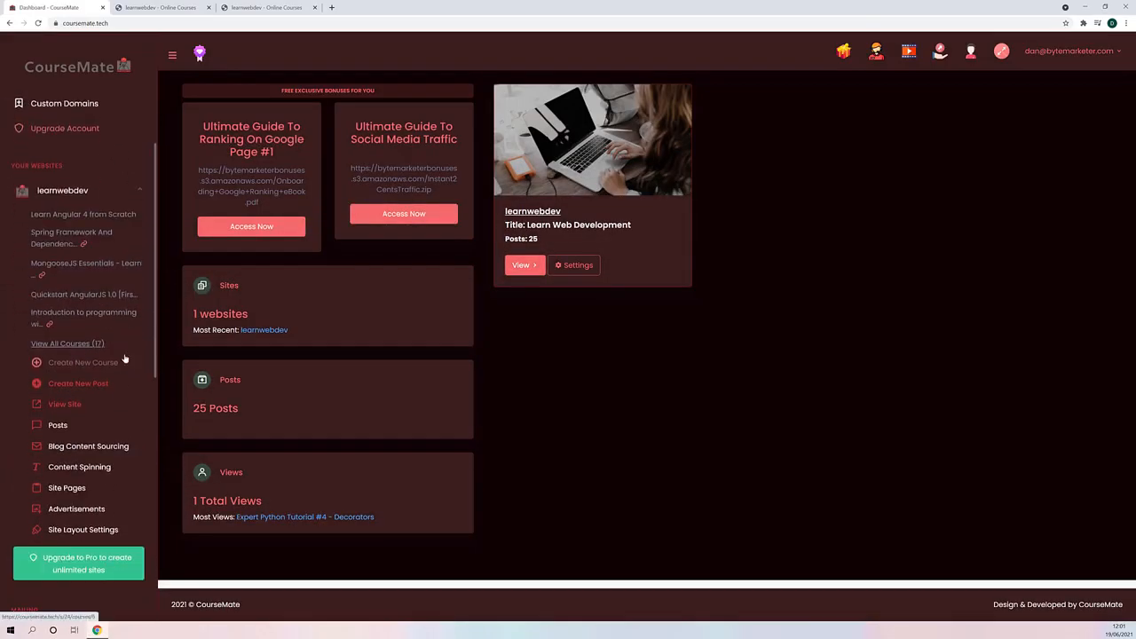
left_click(68, 344)
scroll(445, 310, "down", 1)
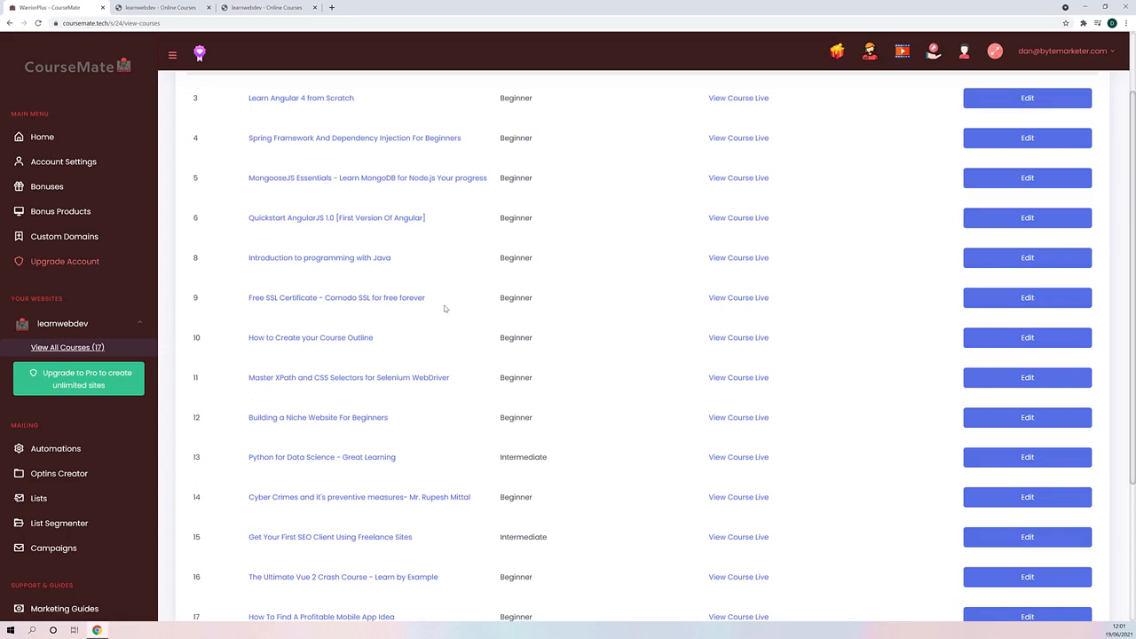
scroll(528, 310, "up", 1)
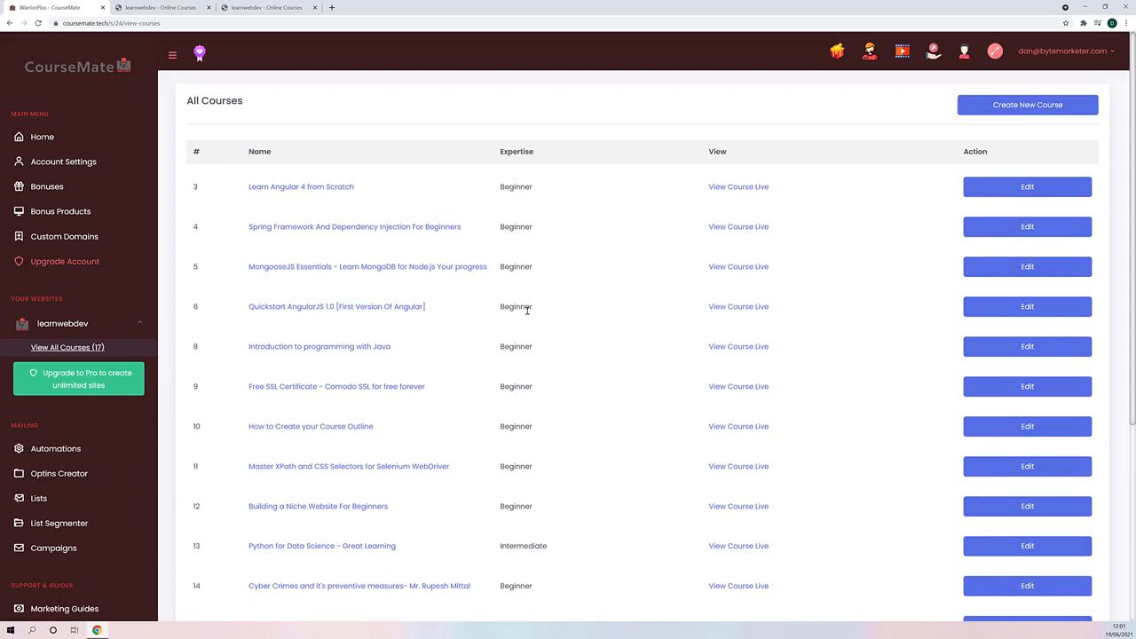
scroll(293, 222, "down", 1)
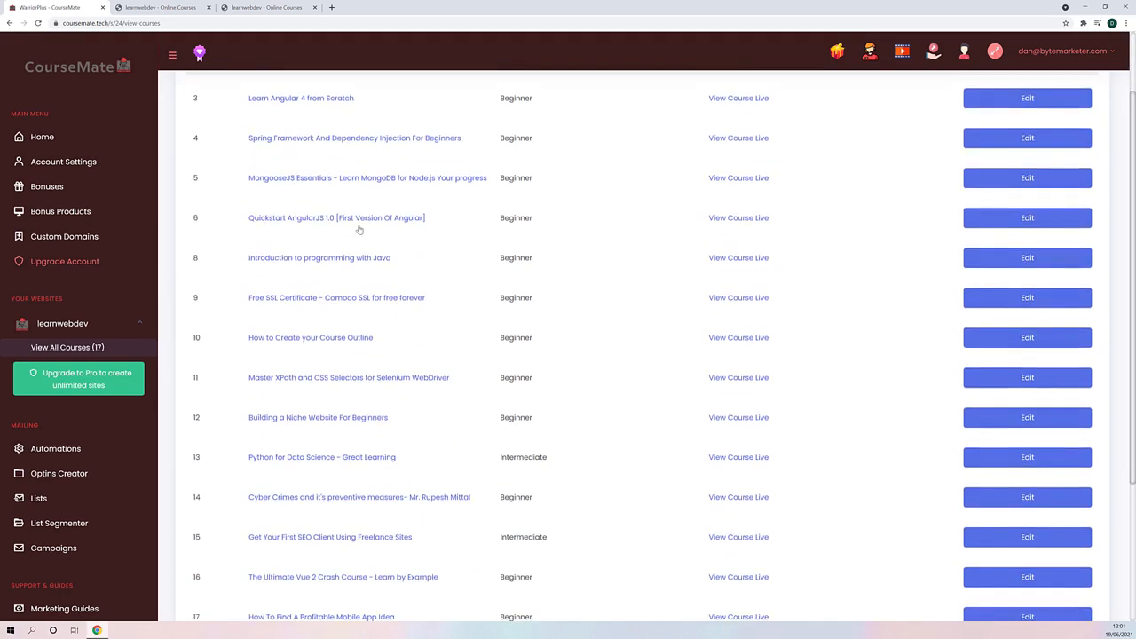
scroll(297, 302, "up", 1)
scroll(266, 341, "down", 1)
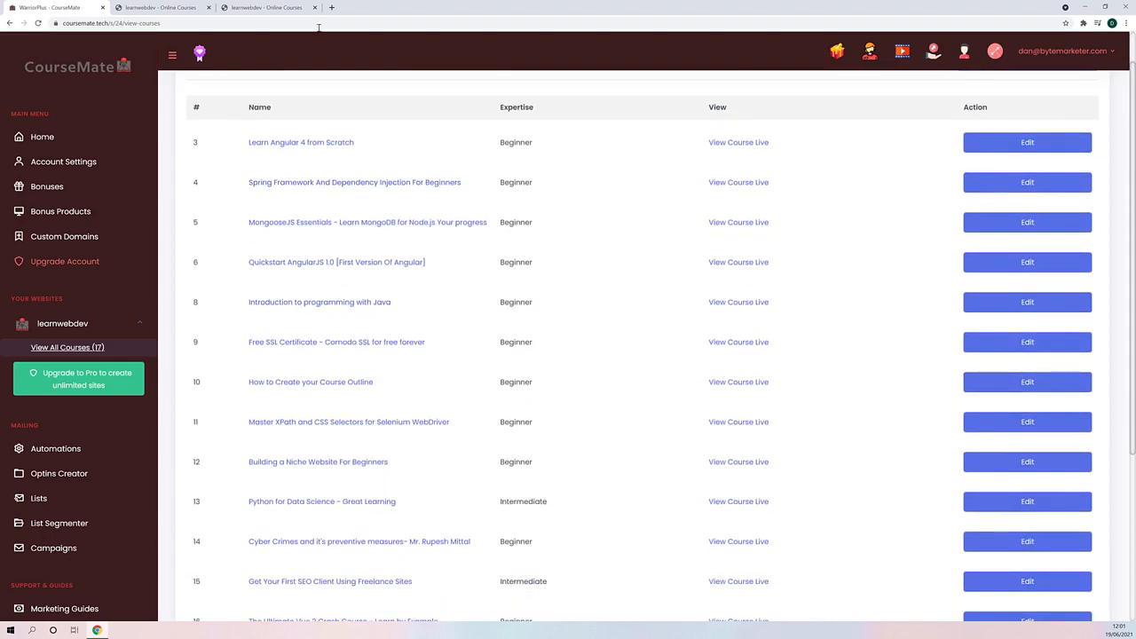
- Open the "Quickstart AngularJS 1.0 [First Version Of Angular]" course from the CourseMate course list and examine its details and buy button link
left_click(249, 9)
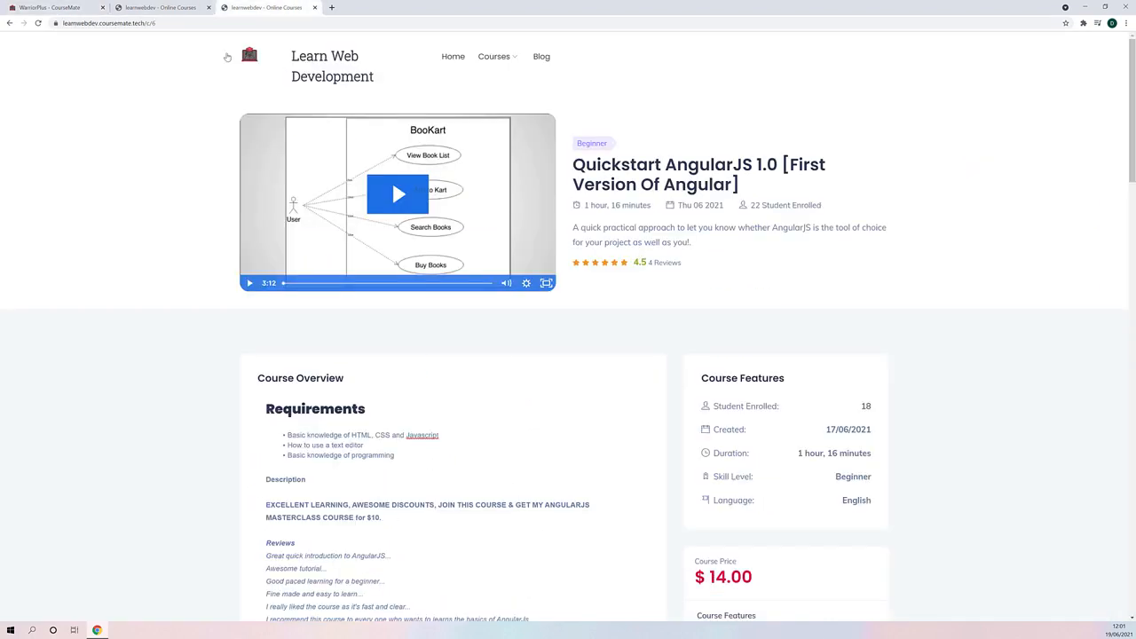
left_click(22, 12)
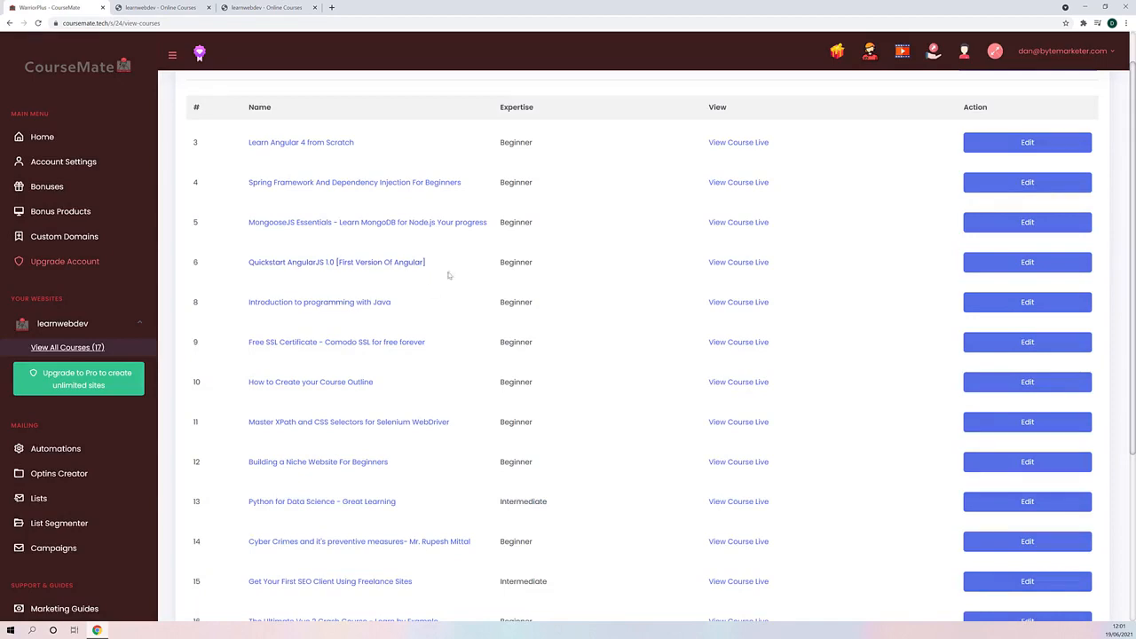
left_click(968, 269)
scroll(560, 196, "down", 2)
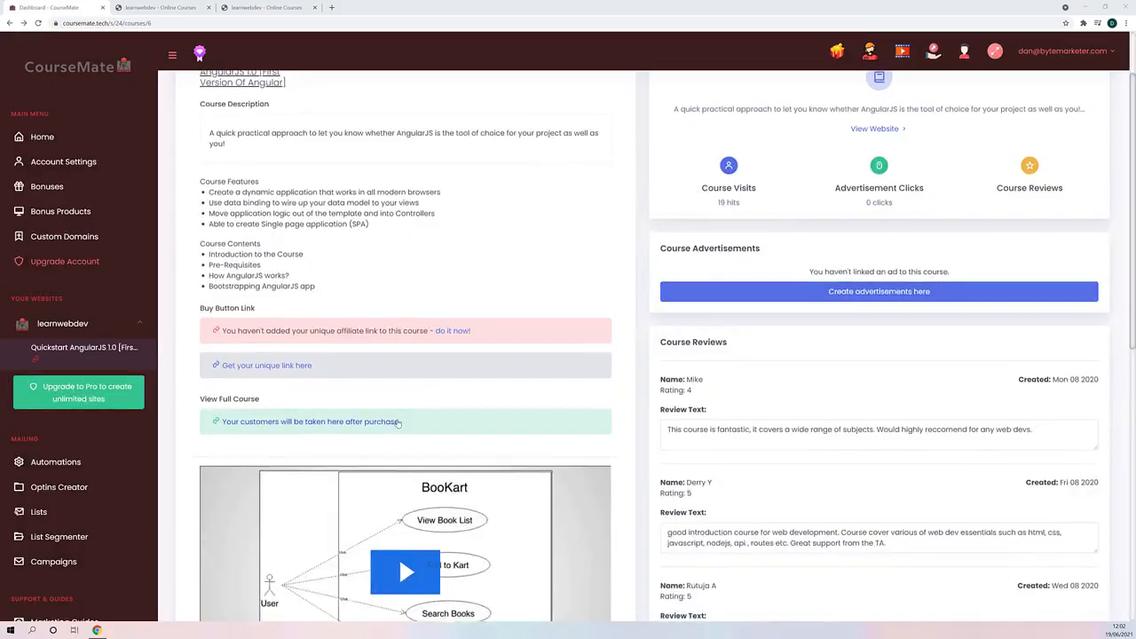
scroll(408, 367, "up", 1)
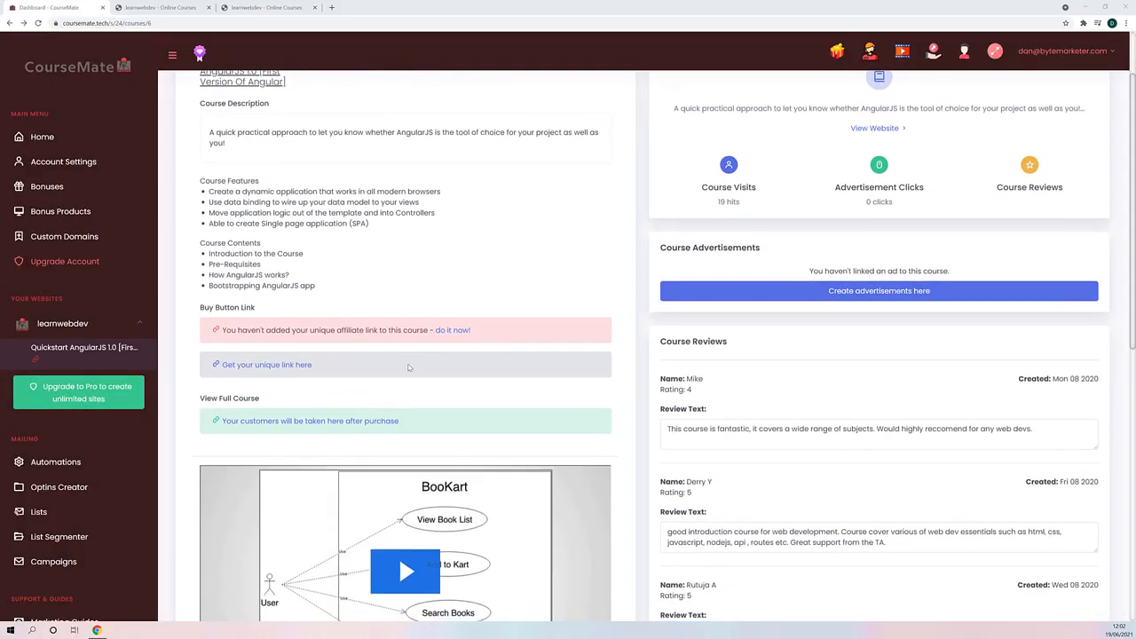
- Go to the AngularJS course's WarriorPlus offer to get the unique link and request approval to promote it
left_click(280, 371)
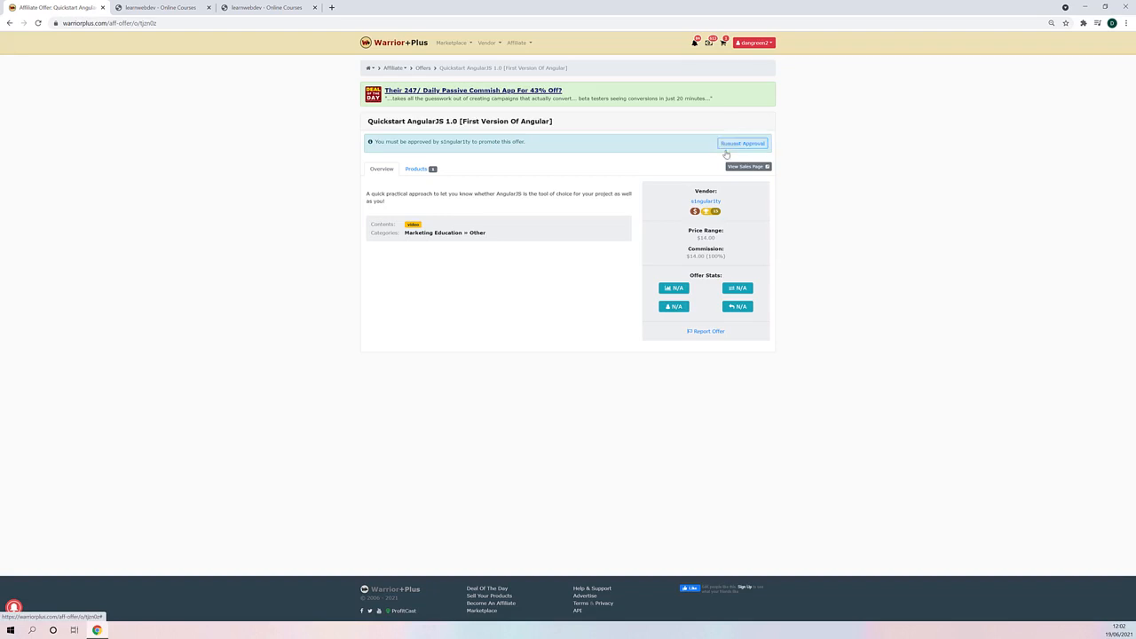
left_click(723, 148)
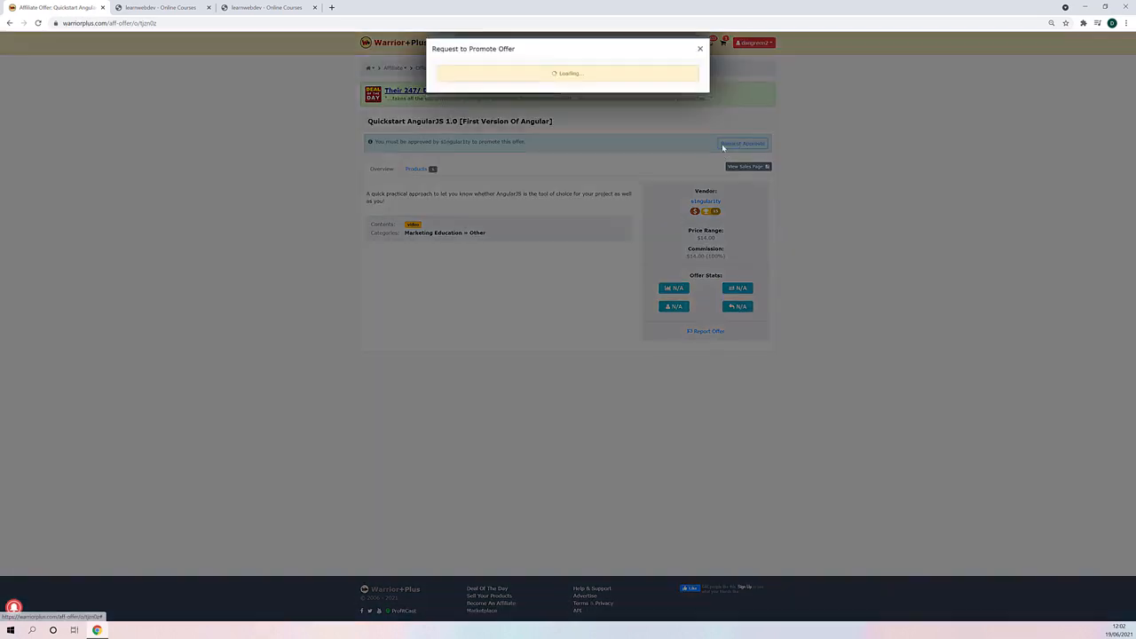
left_click(684, 140)
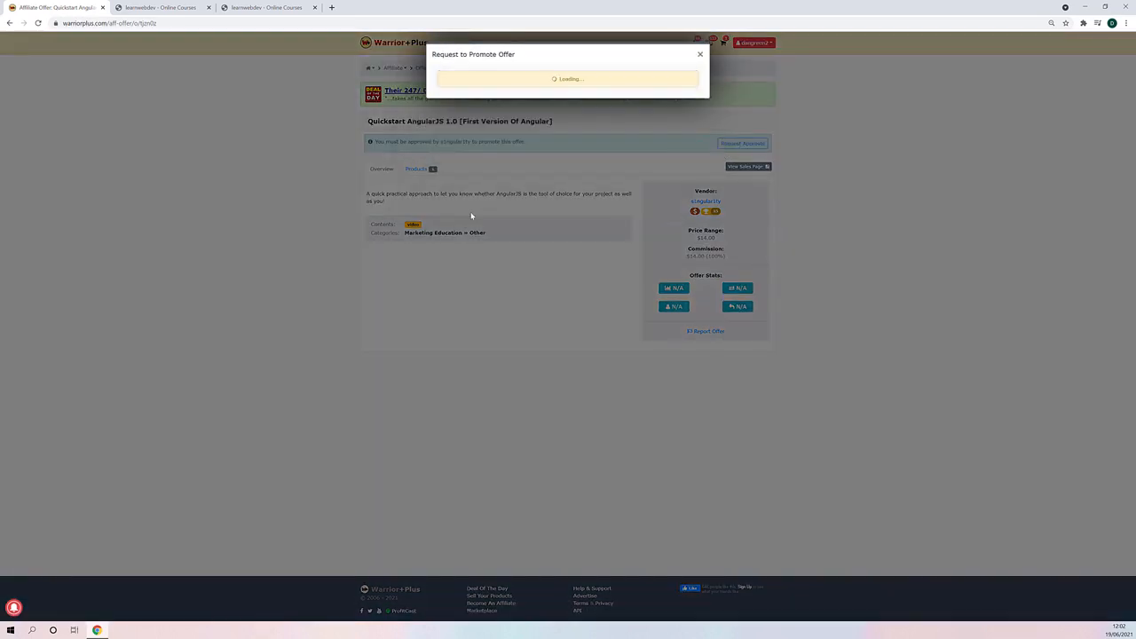
left_click(237, 214)
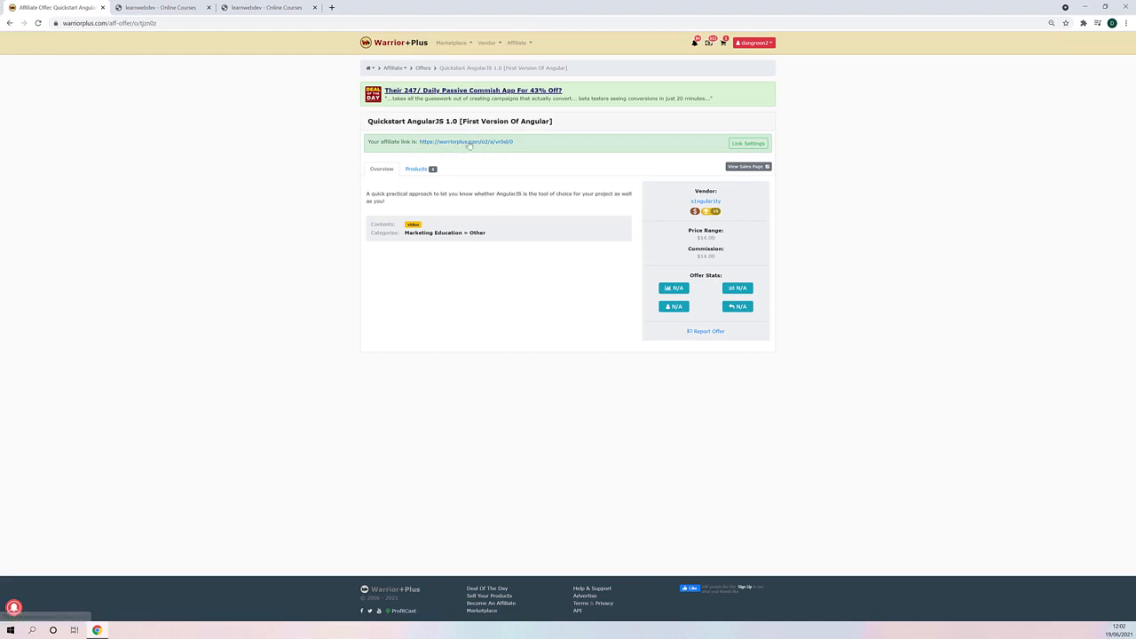
- Copy the address of the affiliate link from the WarriorPlus offer and return to the AngularJS course's details in CourseMate
right_click(470, 142)
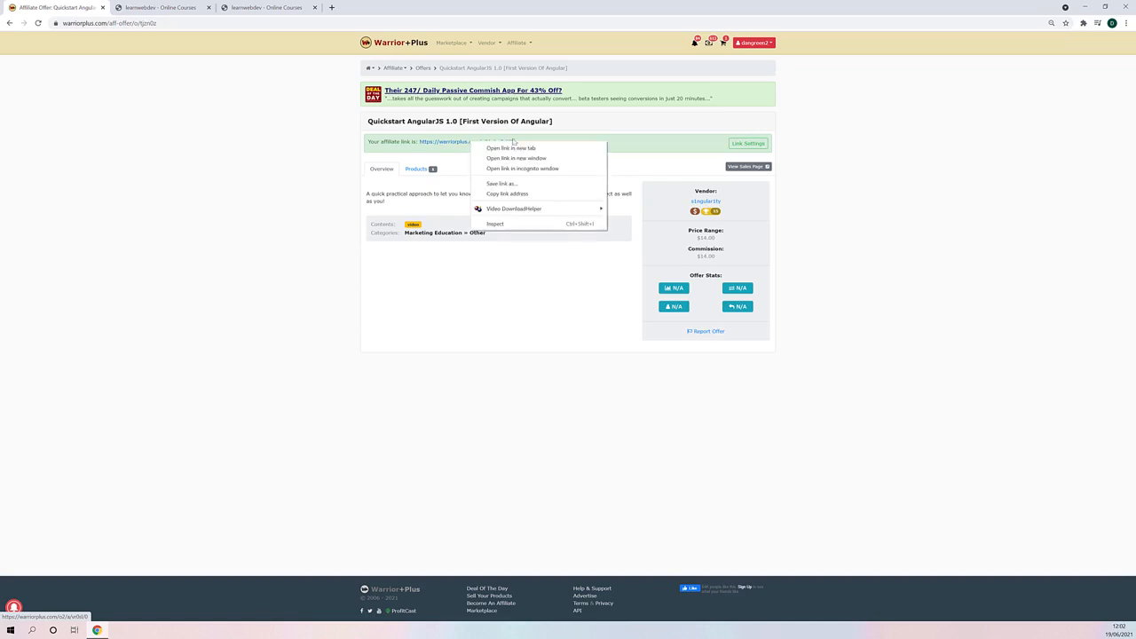
left_click(515, 195)
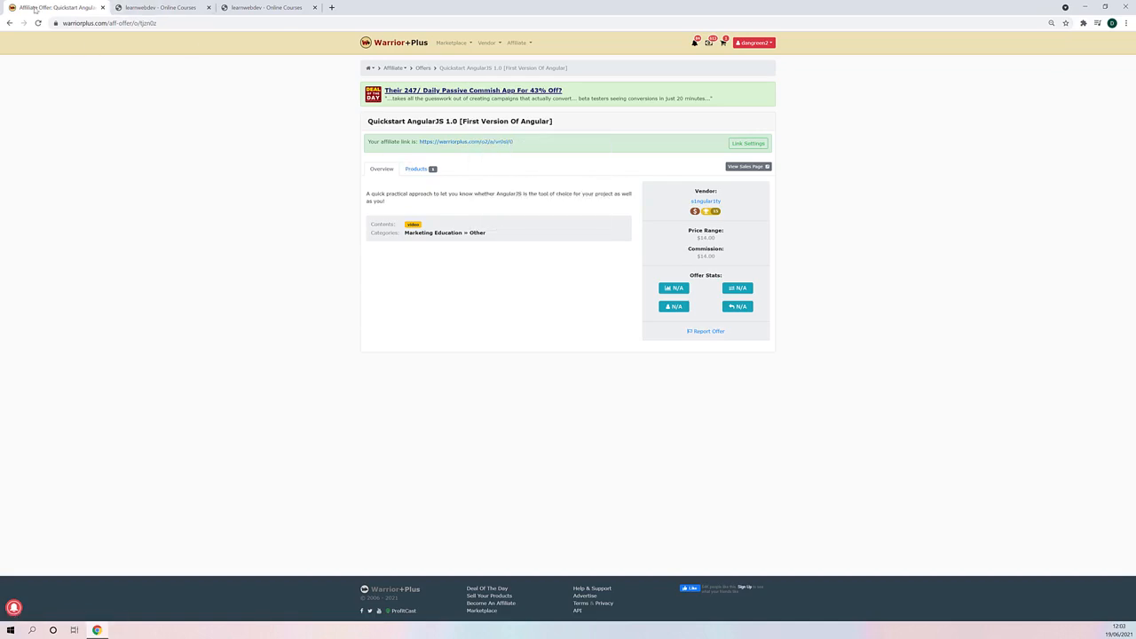
left_click(10, 23)
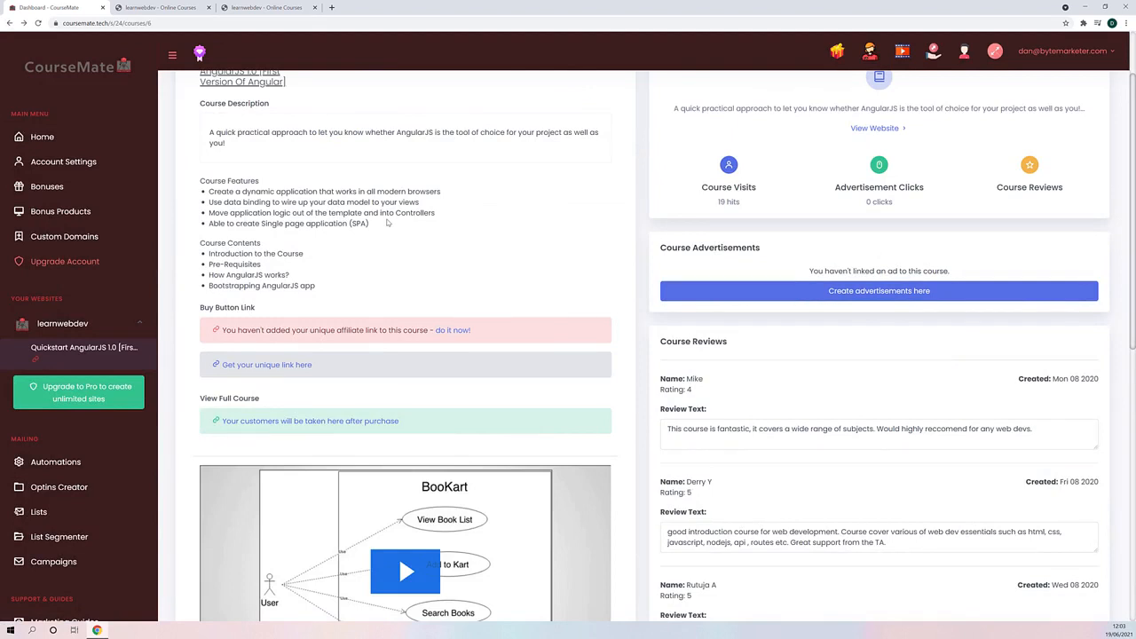
scroll(378, 293, "up", 1)
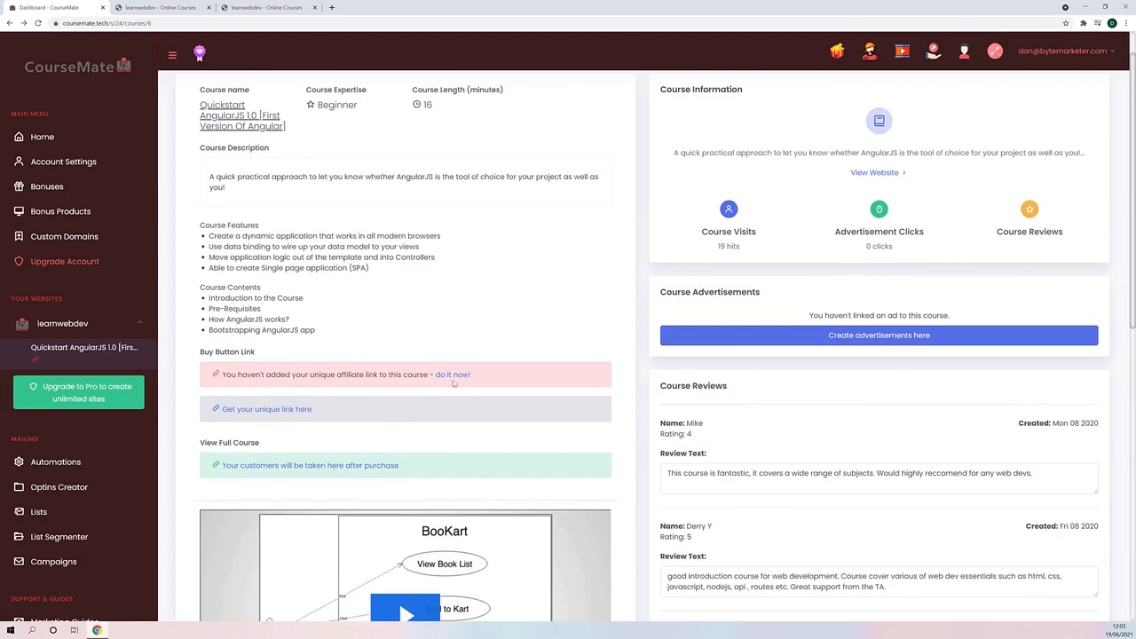
- Edit the AngularJS course, paste the copied WarriorPlus link as its affiliate link and update the course
left_click(452, 374)
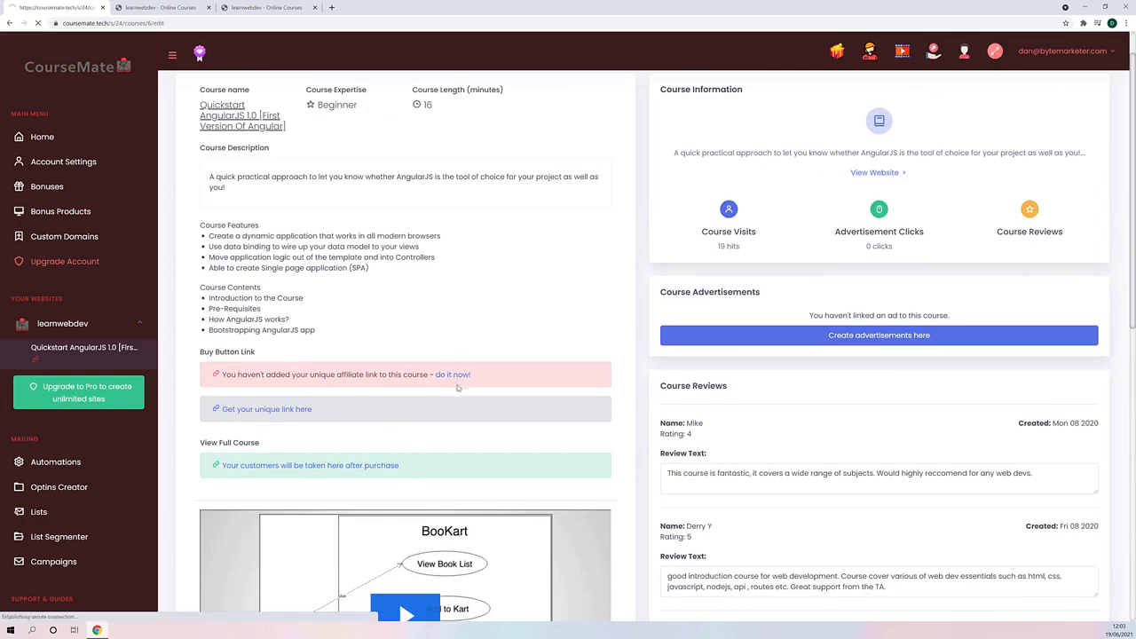
scroll(455, 286, "down", 4)
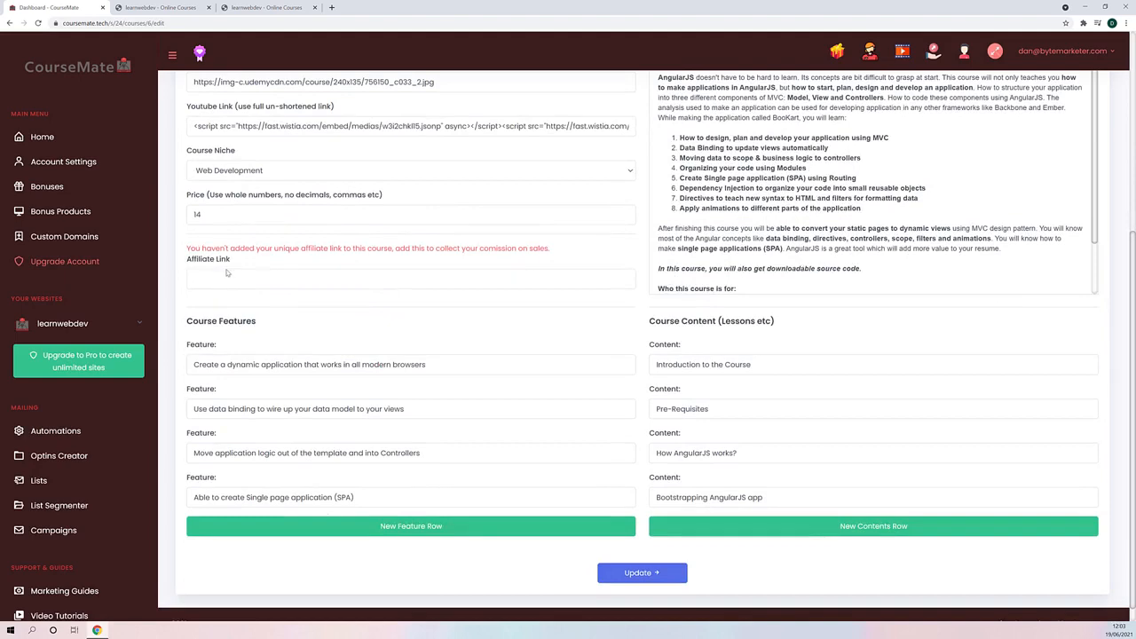
left_click(224, 275)
right_click(225, 275)
left_click(266, 347)
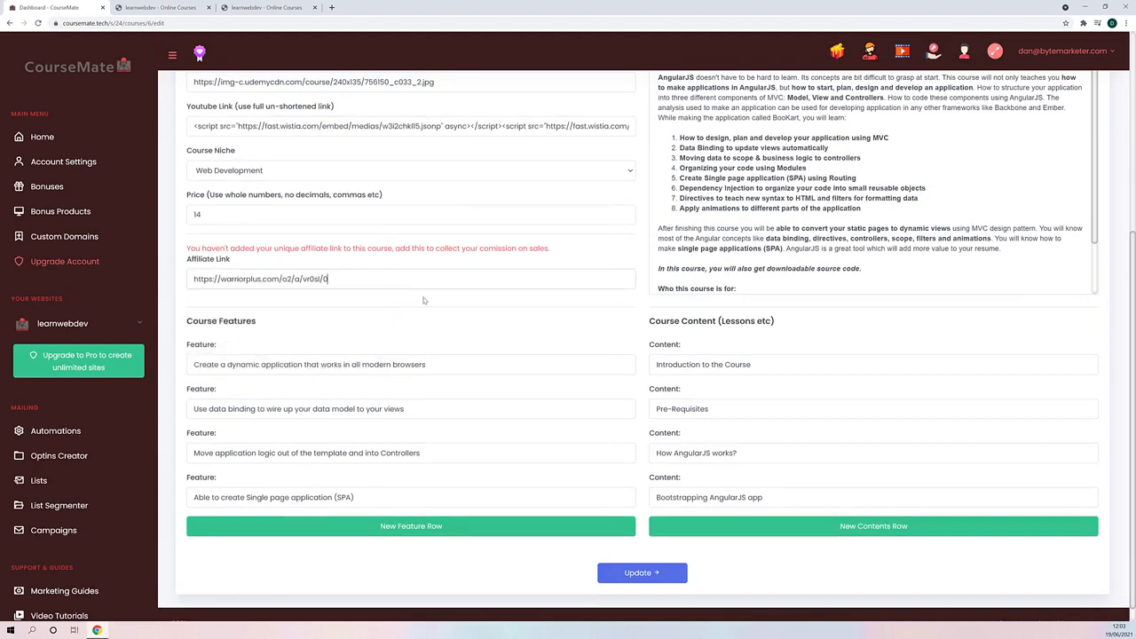
left_click(635, 574)
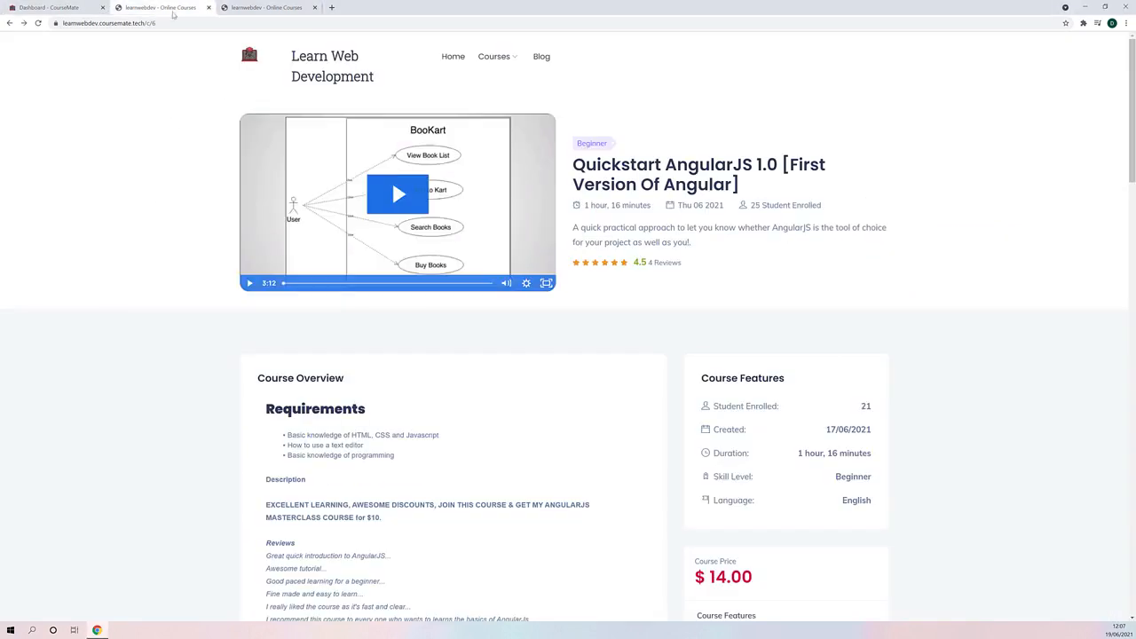
- Check the enrolment link, price and course overview on the live AngularJS course page
scroll(300, 250, "down", 5)
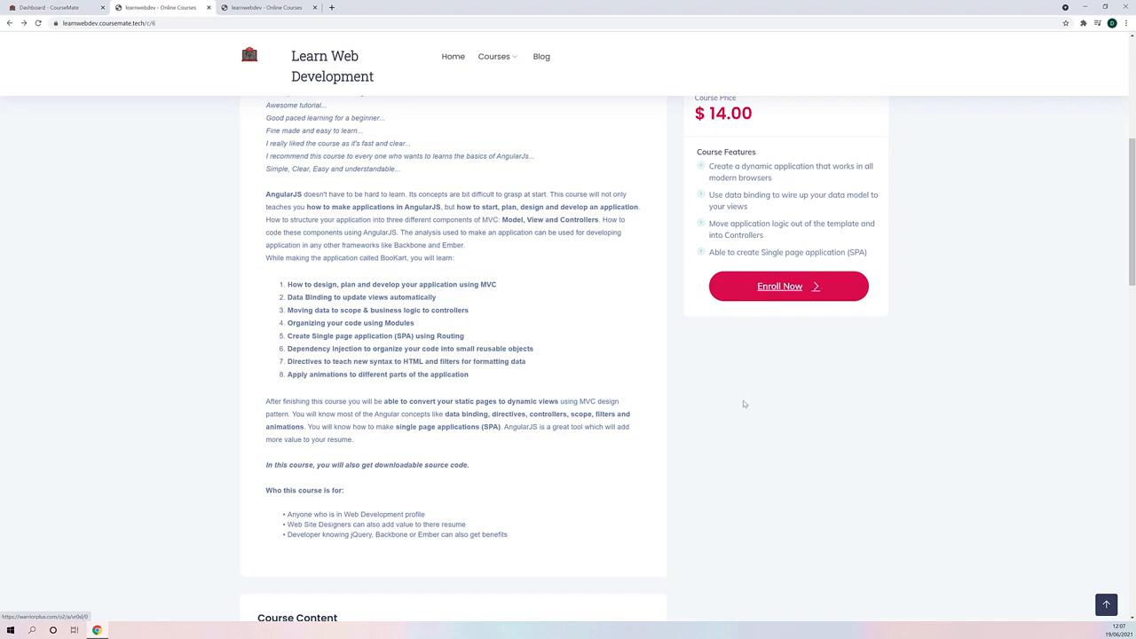
scroll(746, 404, "up", 3)
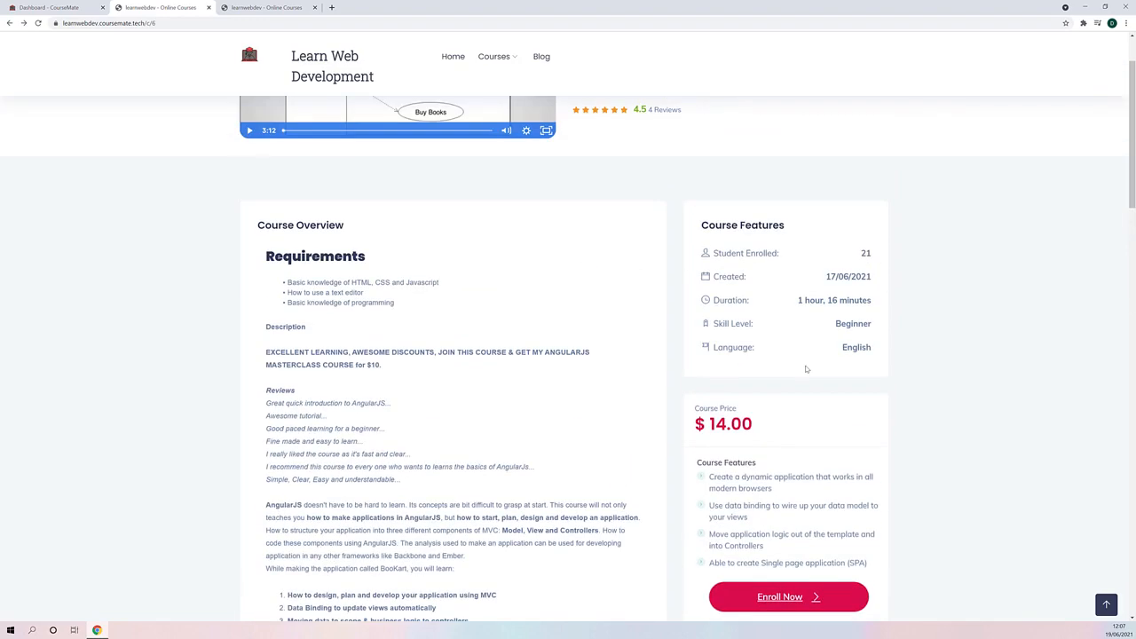
scroll(707, 369, "up", 2)
scroll(678, 381, "down", 3)
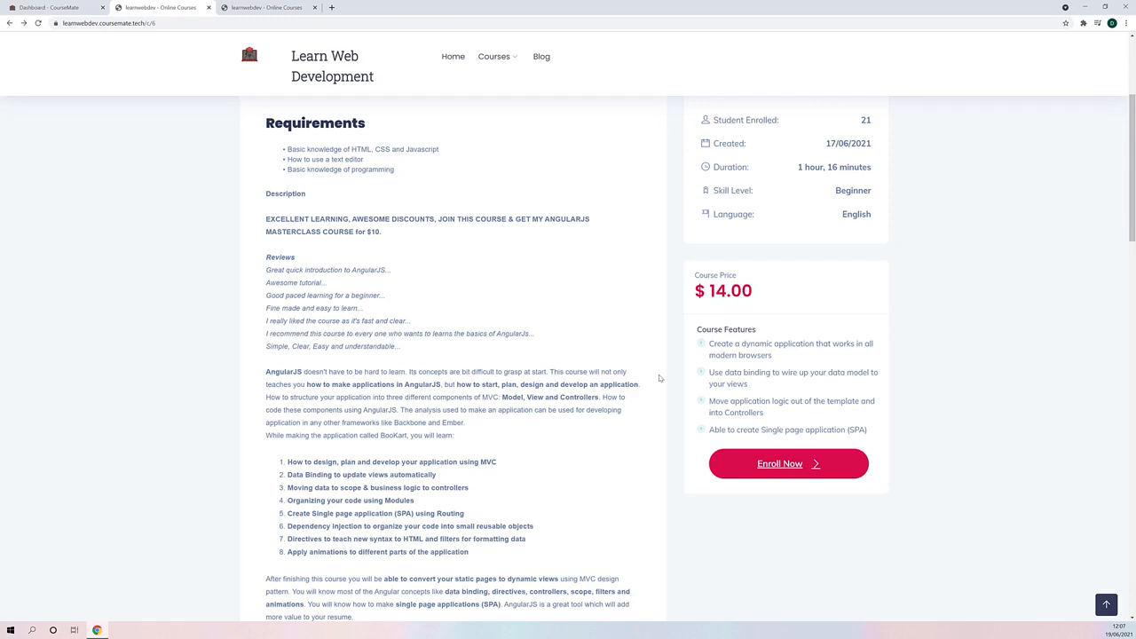
scroll(622, 391, "up", 3)
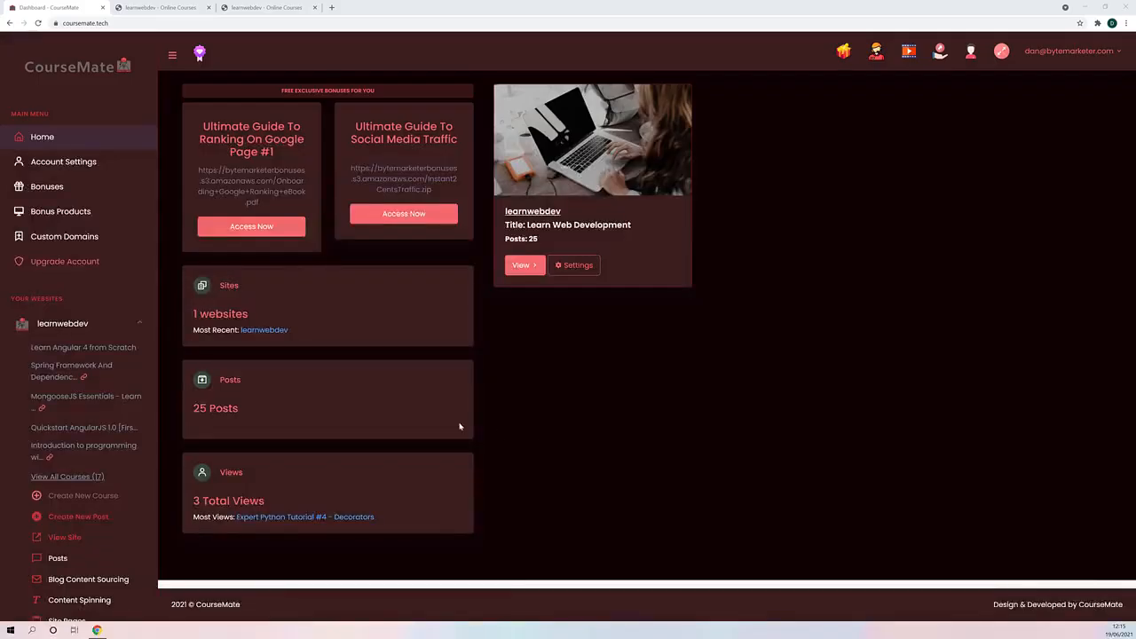
- Open the learnwebdev site's list of blog posts in the CourseMate dashboard and look through it
scroll(142, 435, "down", 2)
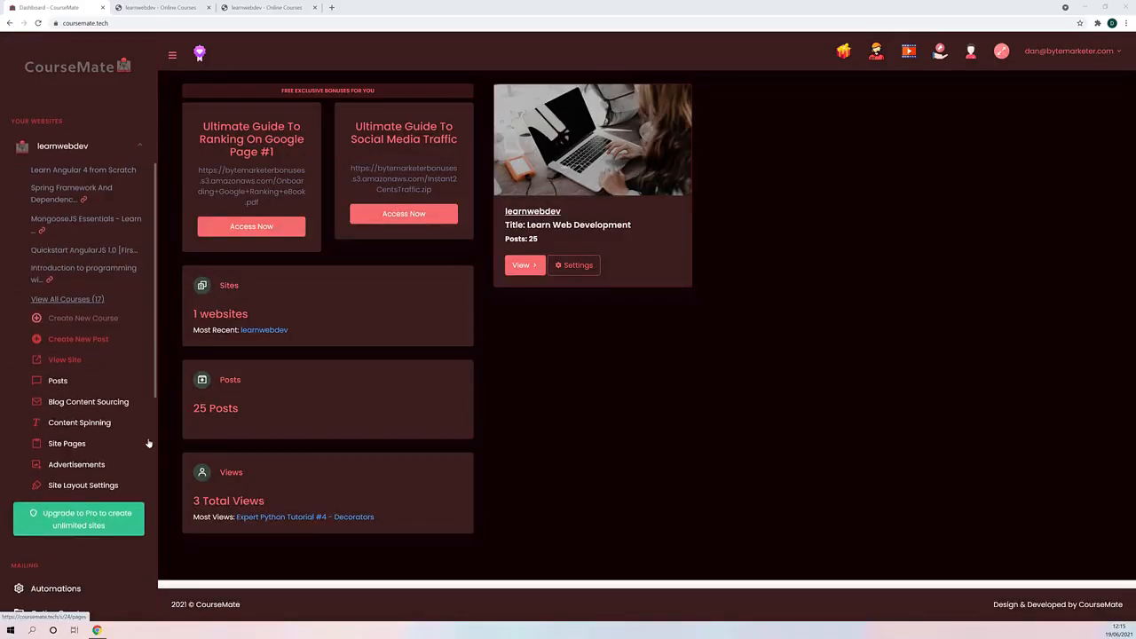
left_click(58, 381)
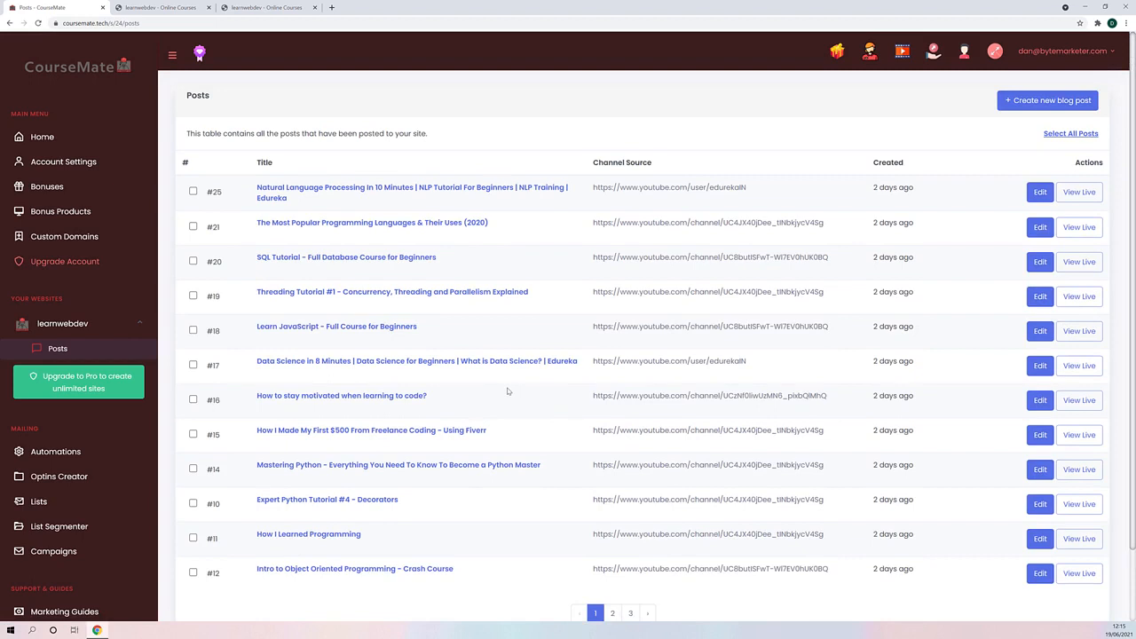
scroll(533, 462, "down", 2)
scroll(529, 458, "up", 2)
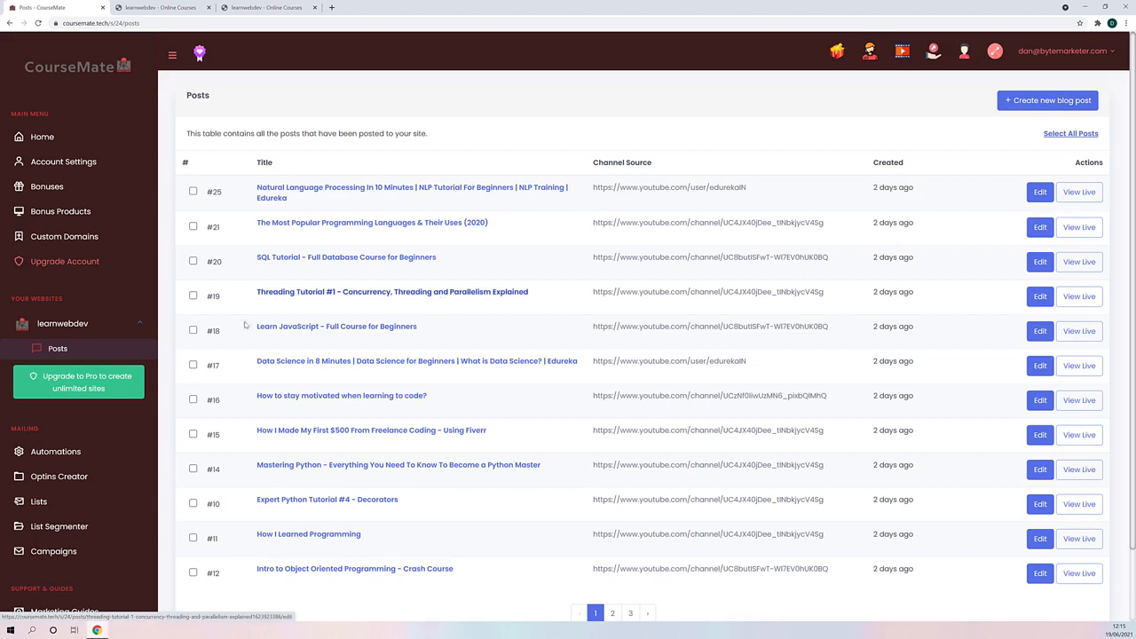
scroll(106, 391, "down", 3)
scroll(101, 378, "up", 3)
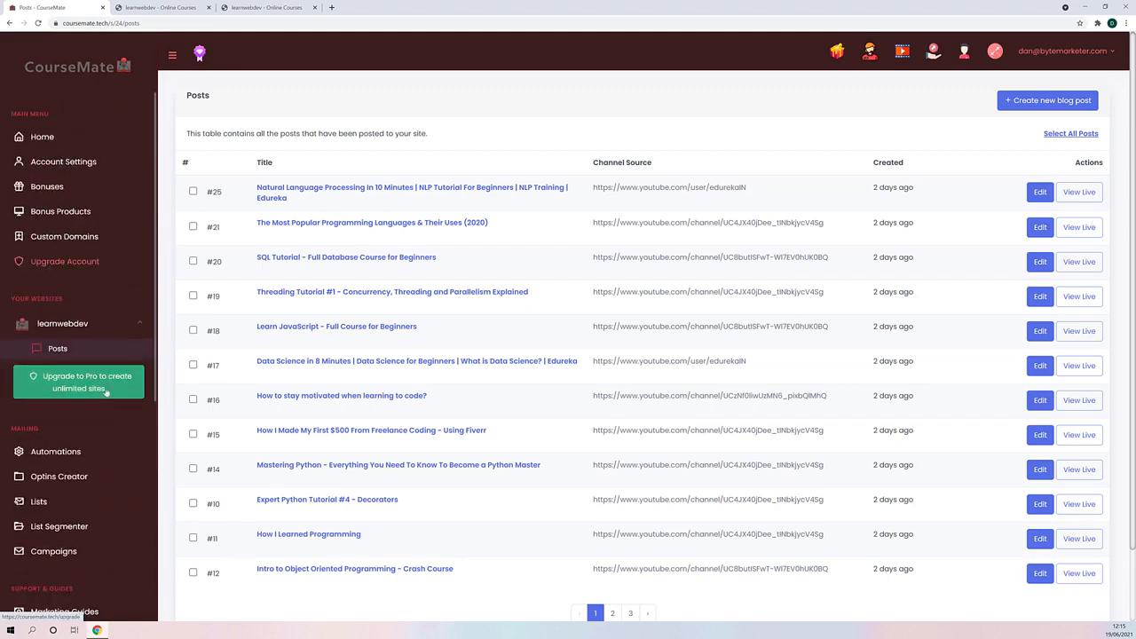
- Open the blog content sourcing page of the learnwebdev site
left_click(138, 327)
left_click(138, 327)
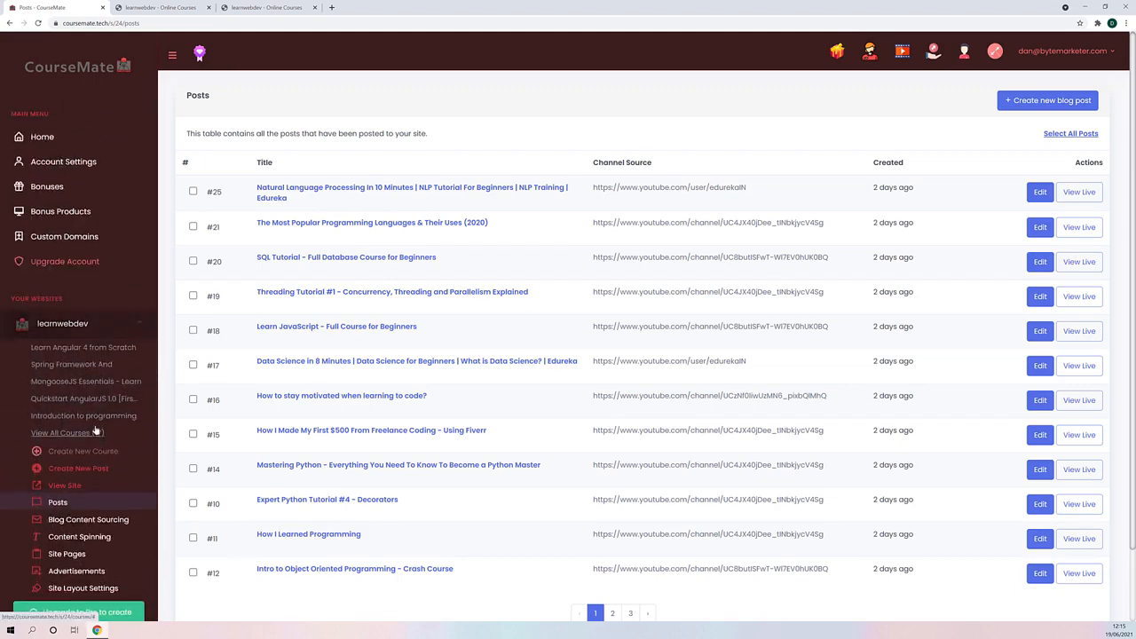
scroll(93, 452, "down", 3)
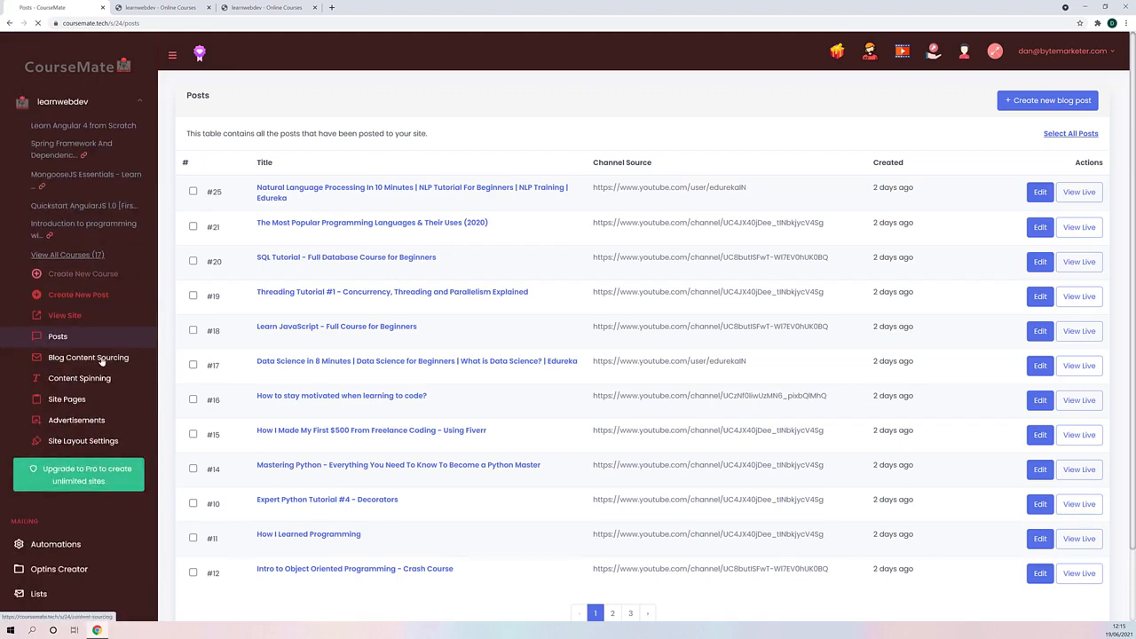
left_click(102, 358)
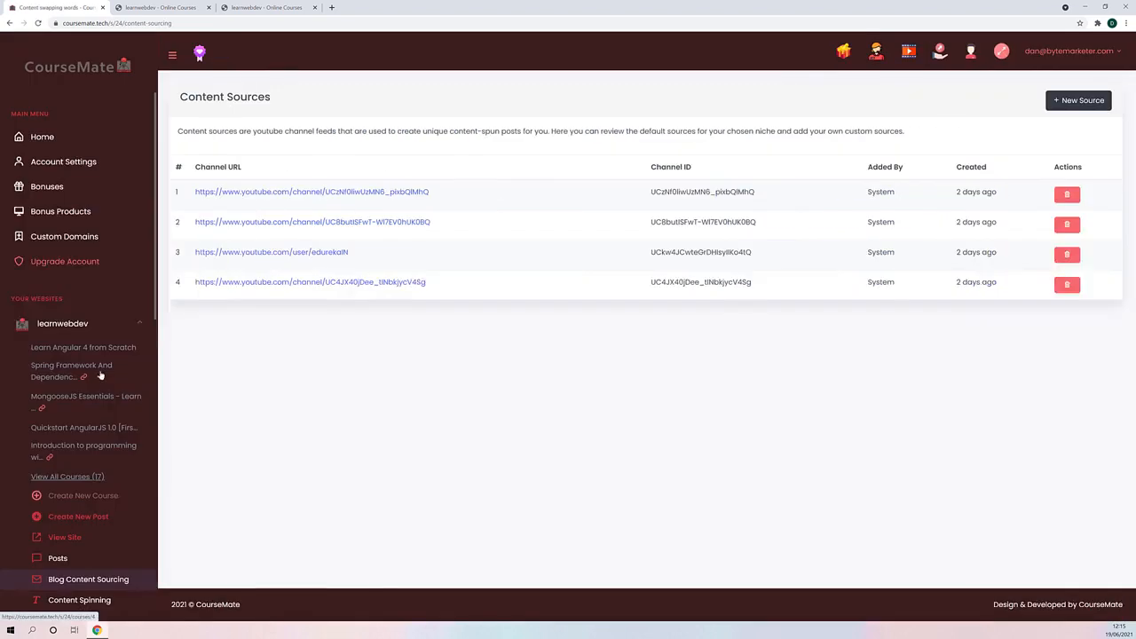
- Open the first content source's YouTube channel in a new tab, pause its video, look over the channel and return to CourseMate
right_click(370, 195)
left_click(400, 202)
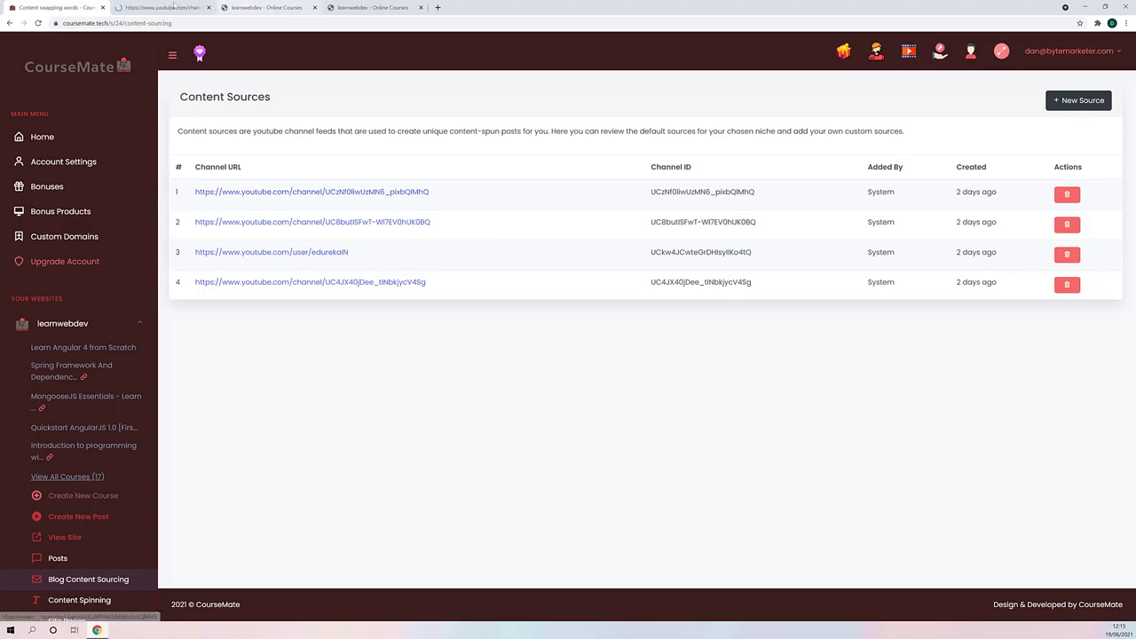
key("ctrl+Tab")
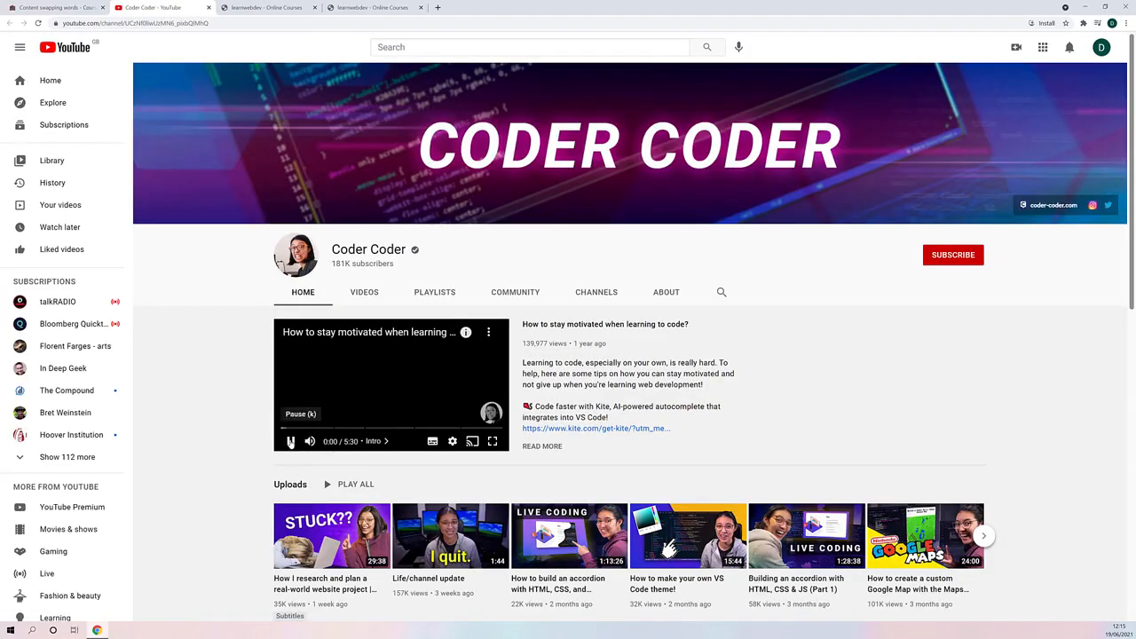
left_click(291, 441)
scroll(425, 360, "down", 5)
scroll(425, 360, "up", 1)
key("ctrl+shift+Tab")
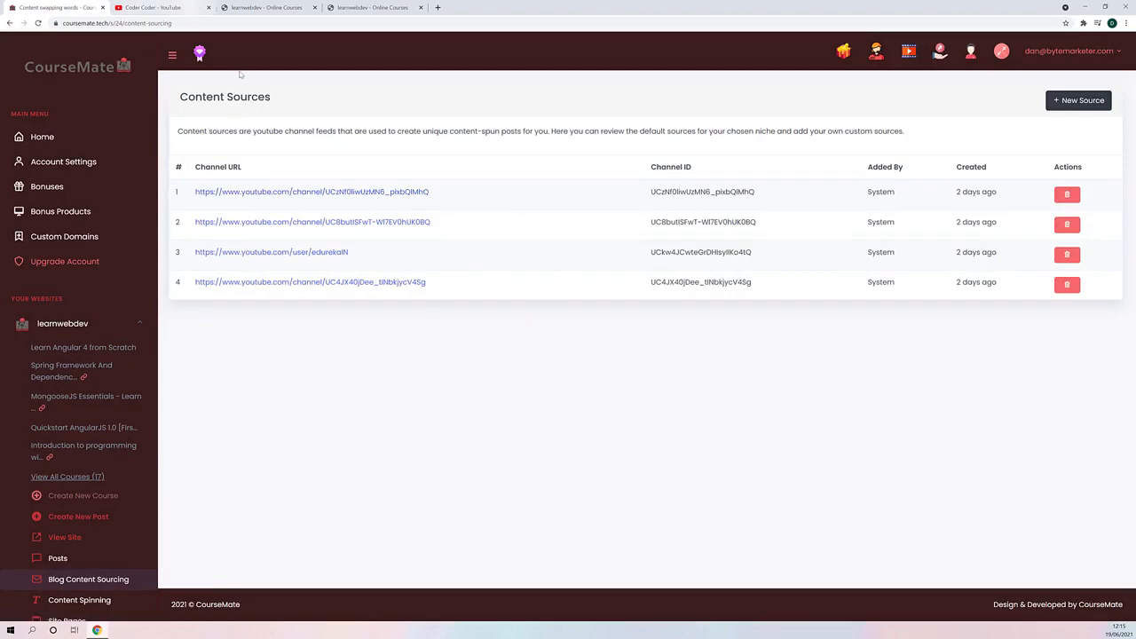
left_click(197, 9)
left_click(74, 7)
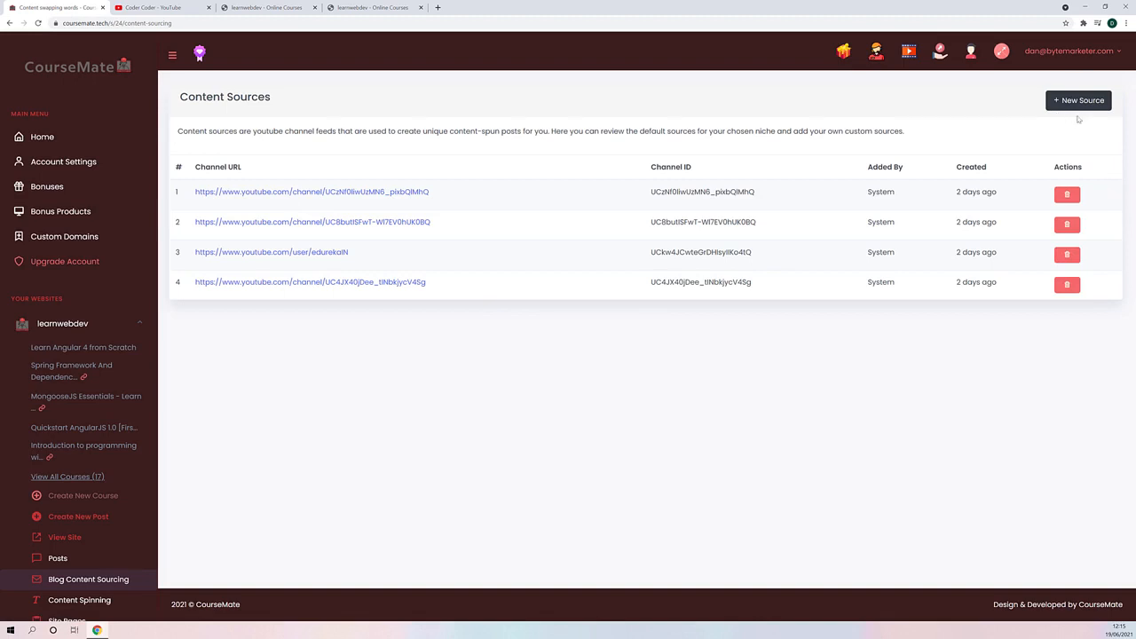
- View the form for adding a new content source, and look through the Coder Coder channel's uploads again before returning to CourseMate
left_click(1064, 101)
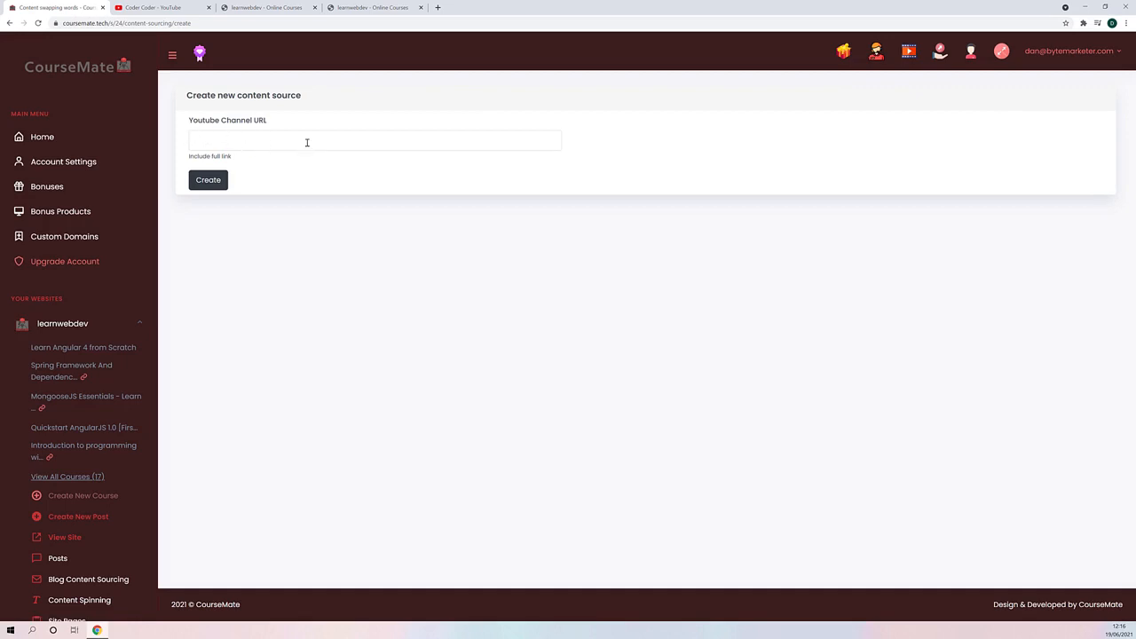
left_click(9, 23)
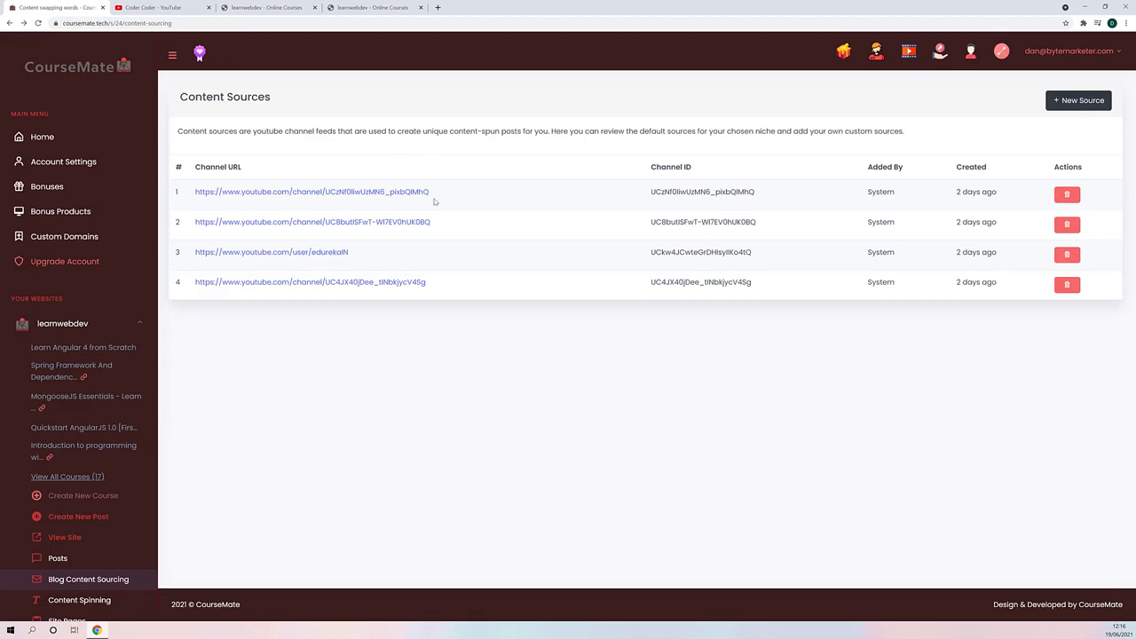
left_click(368, 191)
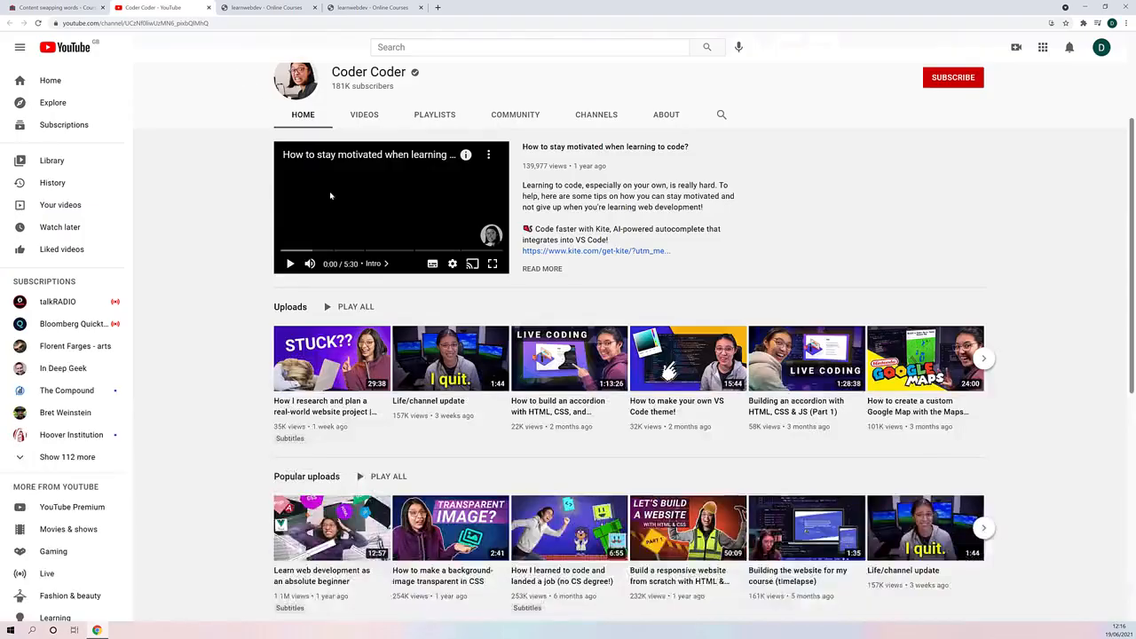
scroll(203, 305, "down", 3)
scroll(209, 311, "up", 2)
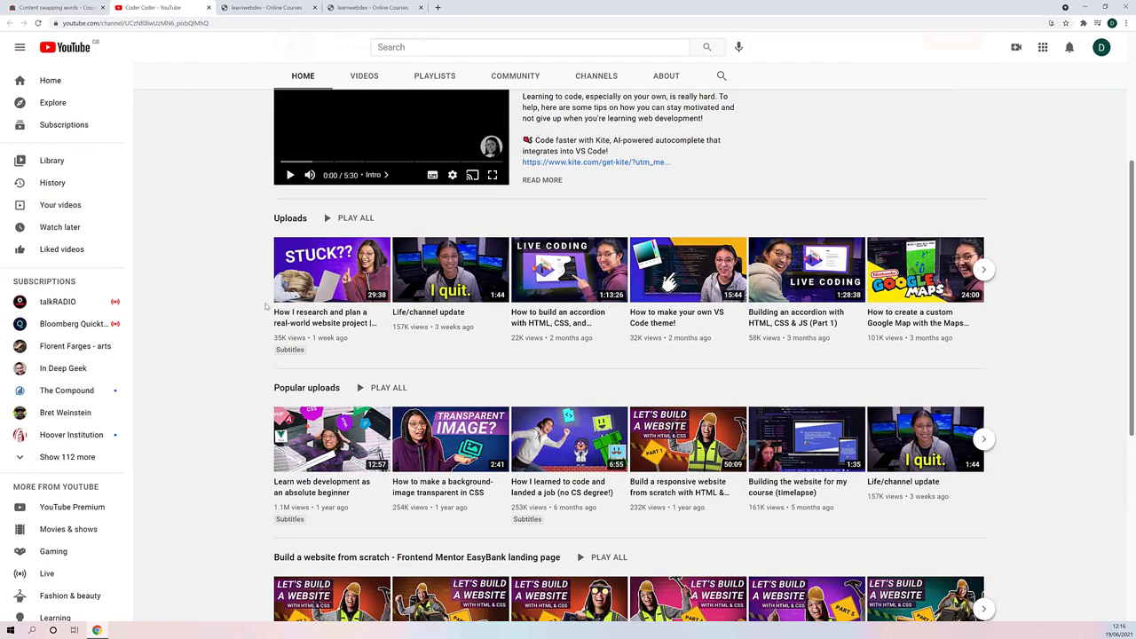
left_click(99, 7)
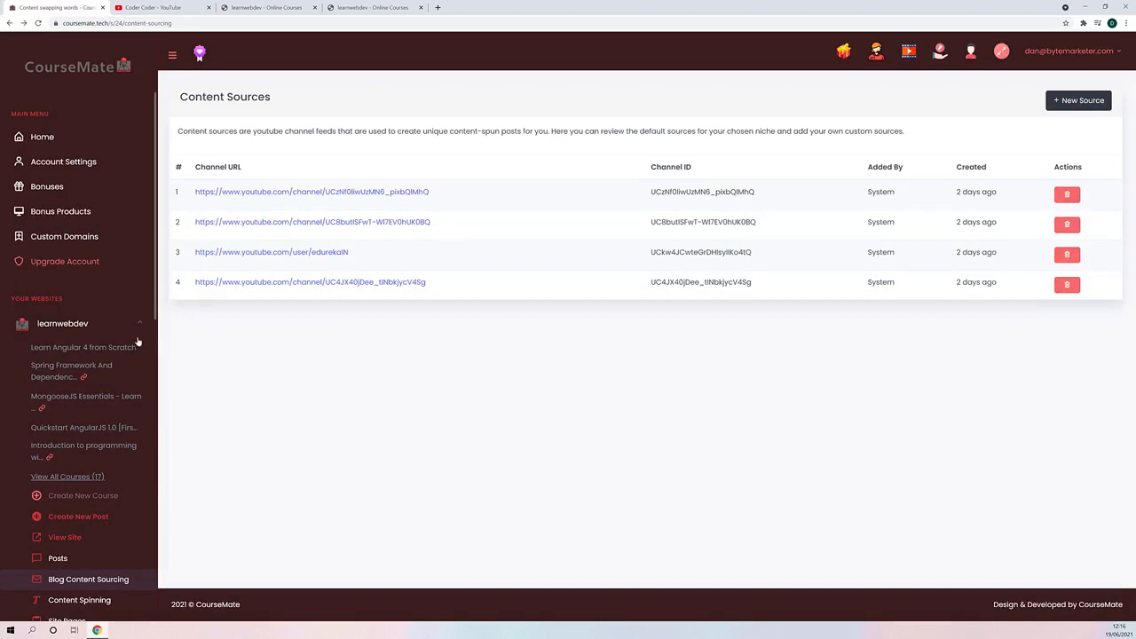
- Open the learnwebdev site's list of posts in the CourseMate dashboard
scroll(114, 368, "down", 3)
scroll(94, 400, "up", 2)
left_click(58, 426)
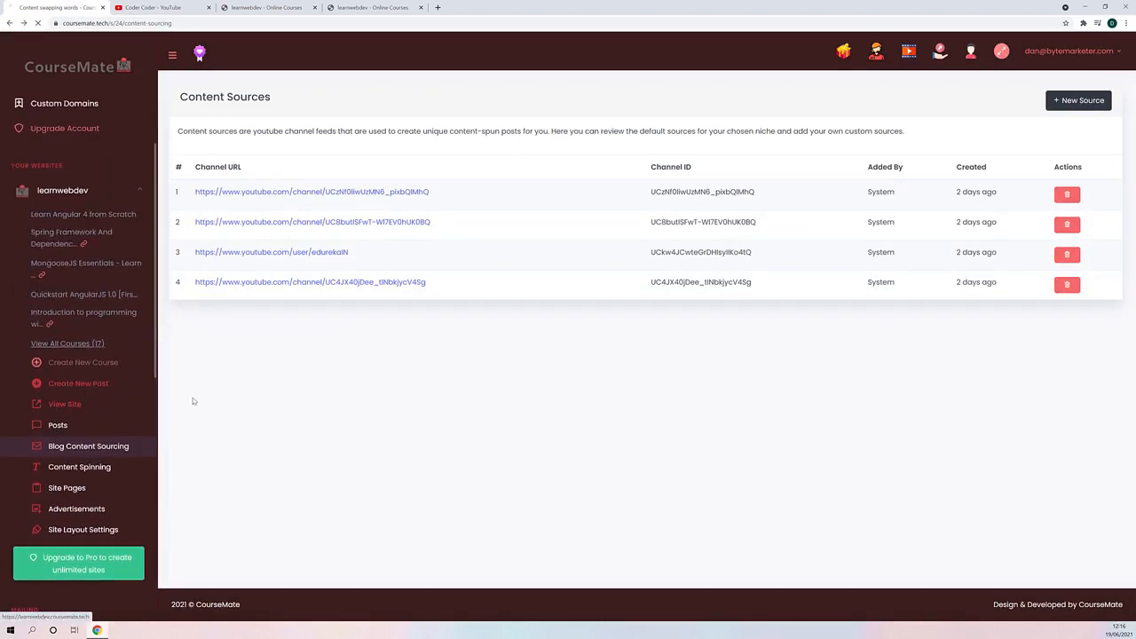
- Read through the live Expert Python Tutorial #4 blog post and browse the site's public blog listing
left_click(266, 8)
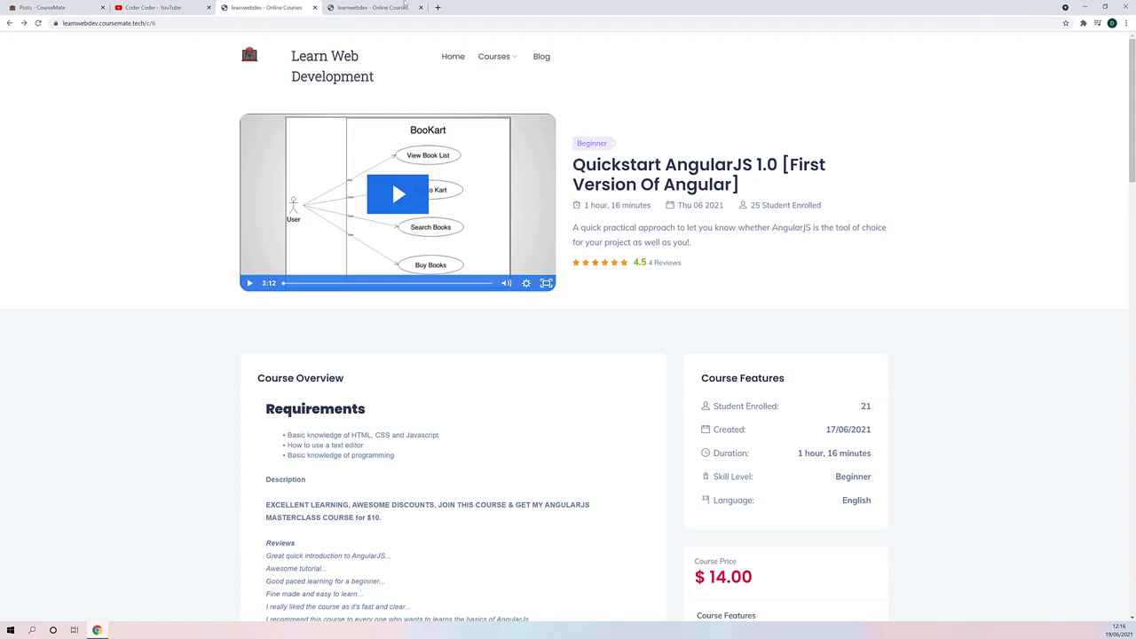
left_click(365, 7)
scroll(218, 305, "down", 3)
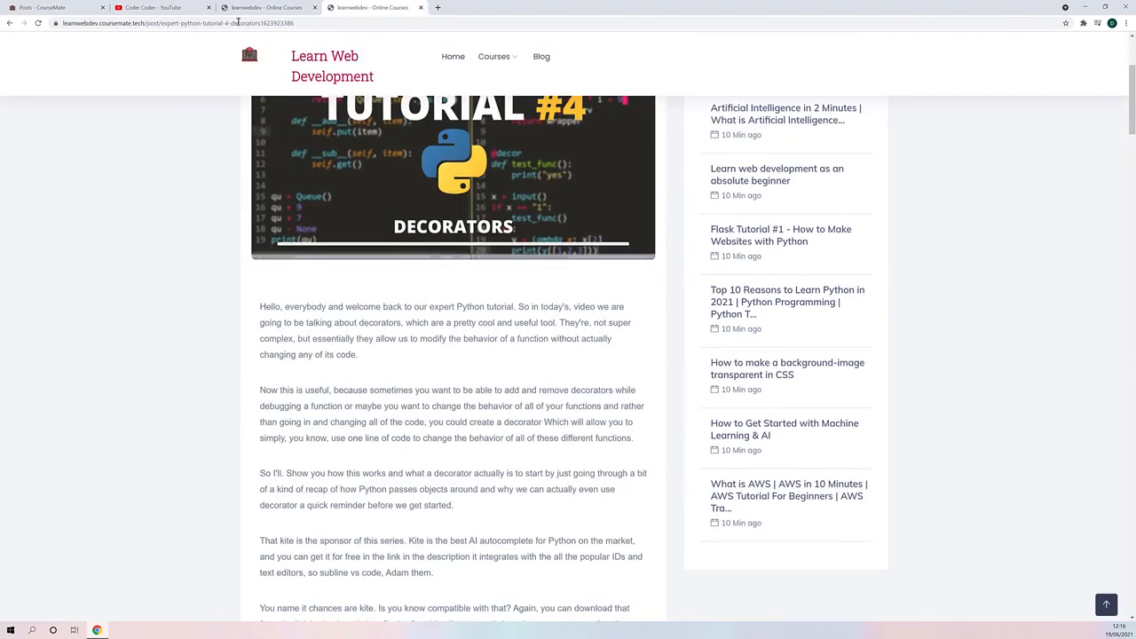
left_click(195, 7)
left_click(368, 8)
scroll(355, 400, "down", 5)
scroll(545, 233, "up", 5)
left_click(542, 56)
scroll(549, 355, "down", 6)
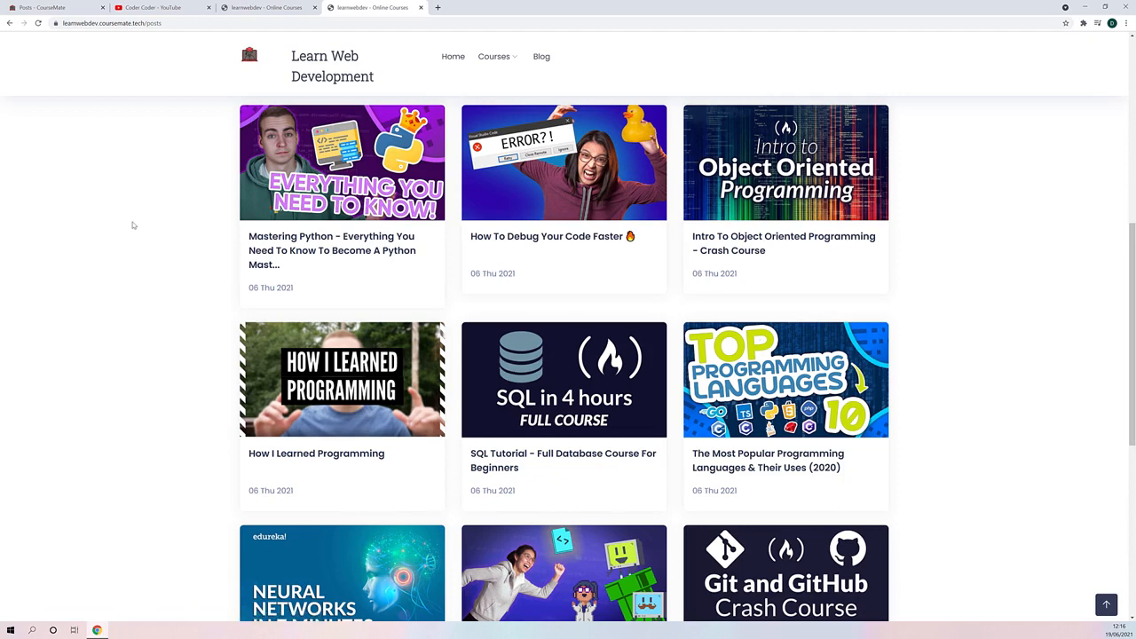
- Return to the CourseMate dashboard and reopen the learnwebdev site's blog content sources
key("ctrl+2")
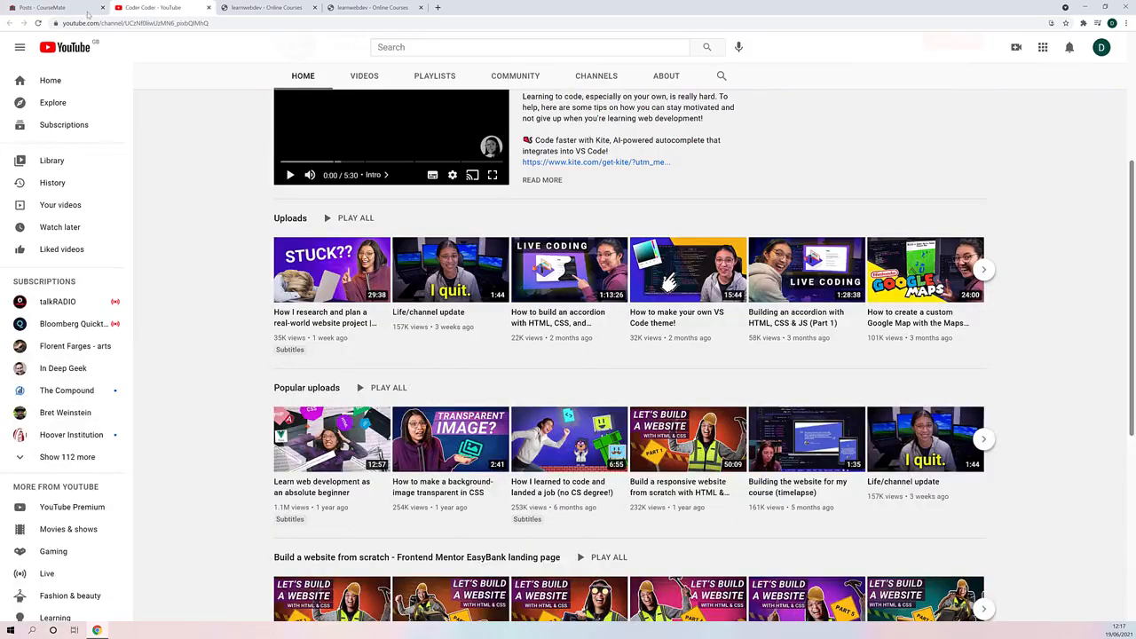
left_click(87, 14)
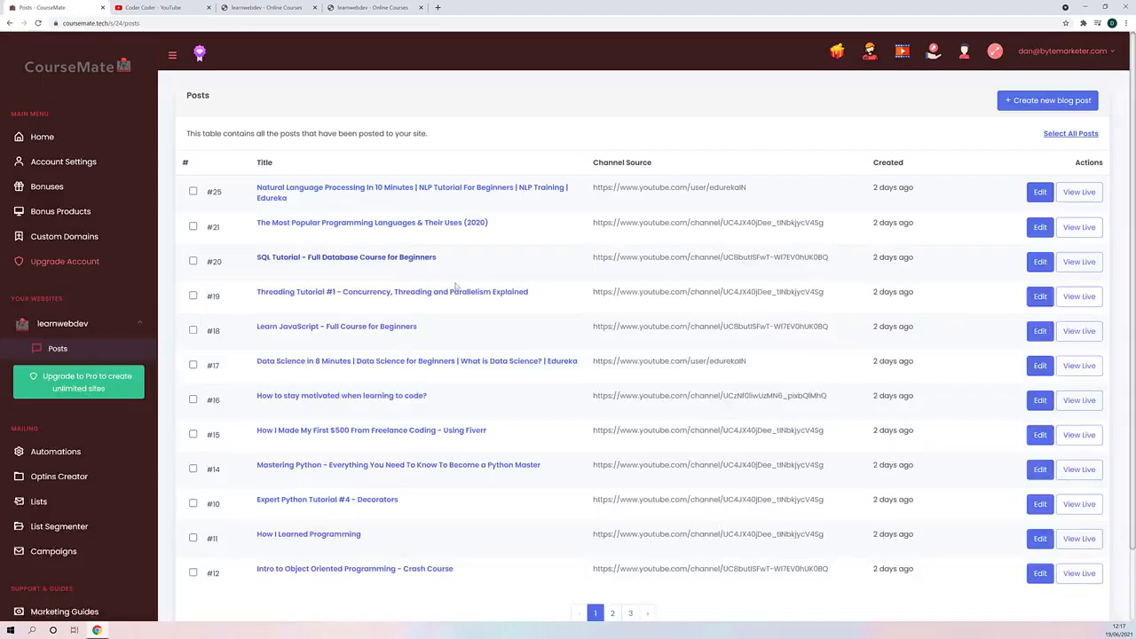
left_click(137, 324)
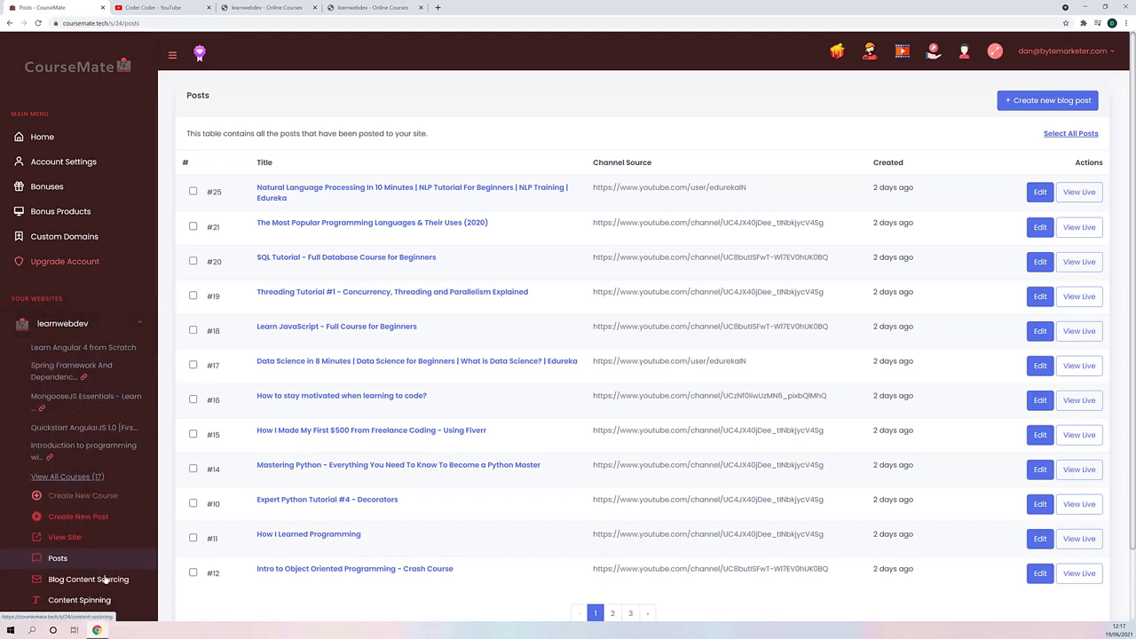
left_click(106, 579)
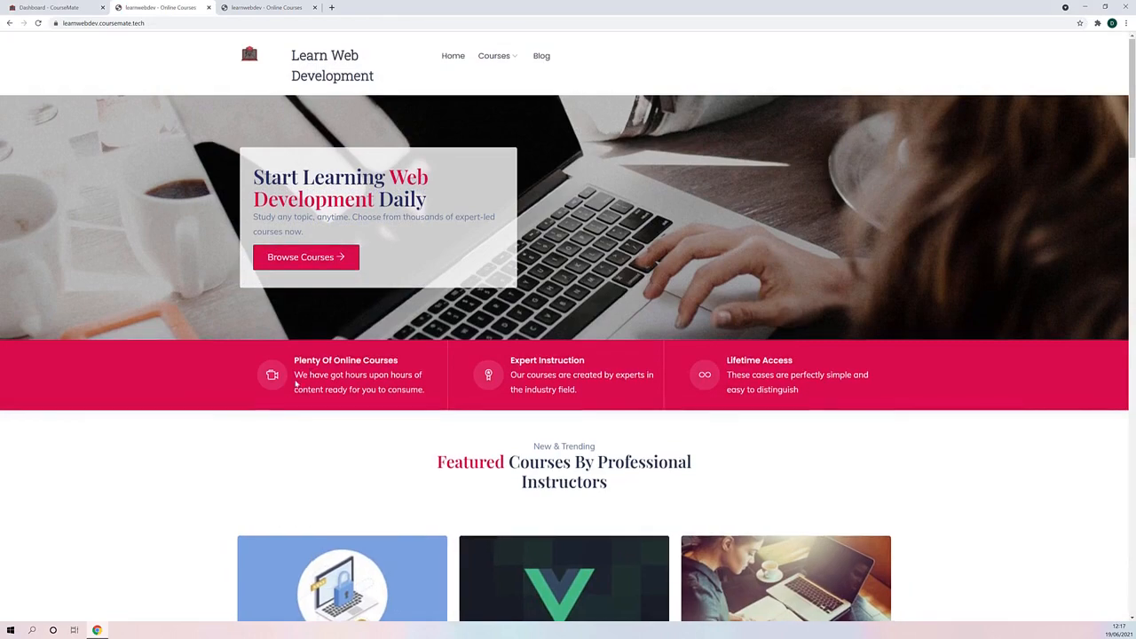
- Examine the live site's homepage, including its banner, featured courses and course overview section
scroll(267, 383, "down", 18)
scroll(215, 454, "up", 16)
scroll(212, 441, "up", 1)
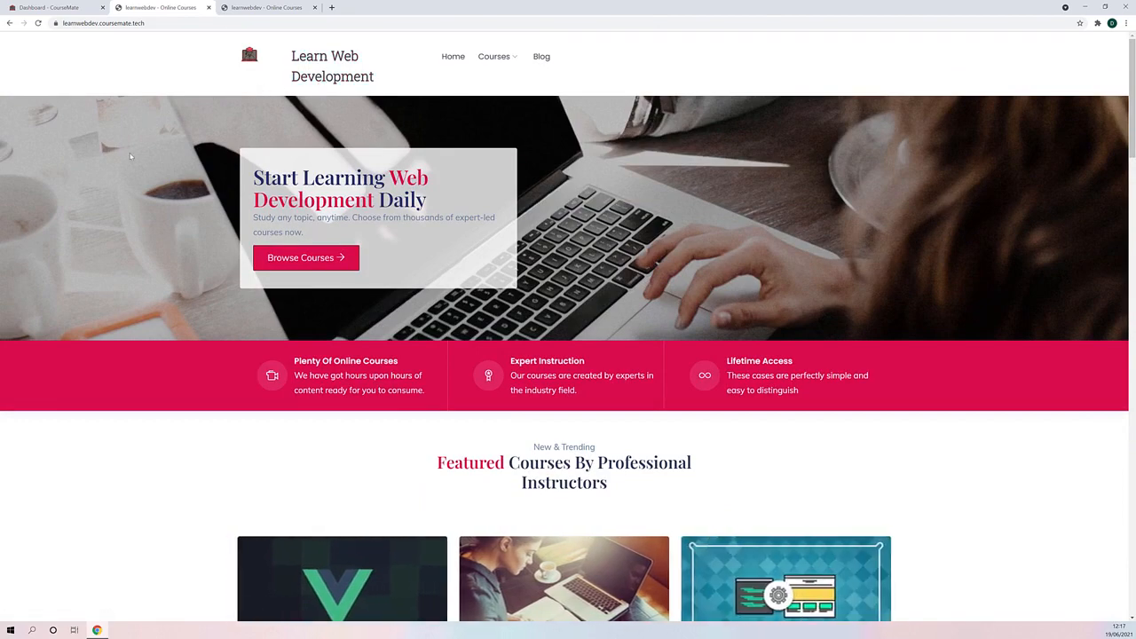
scroll(778, 214, "down", 9)
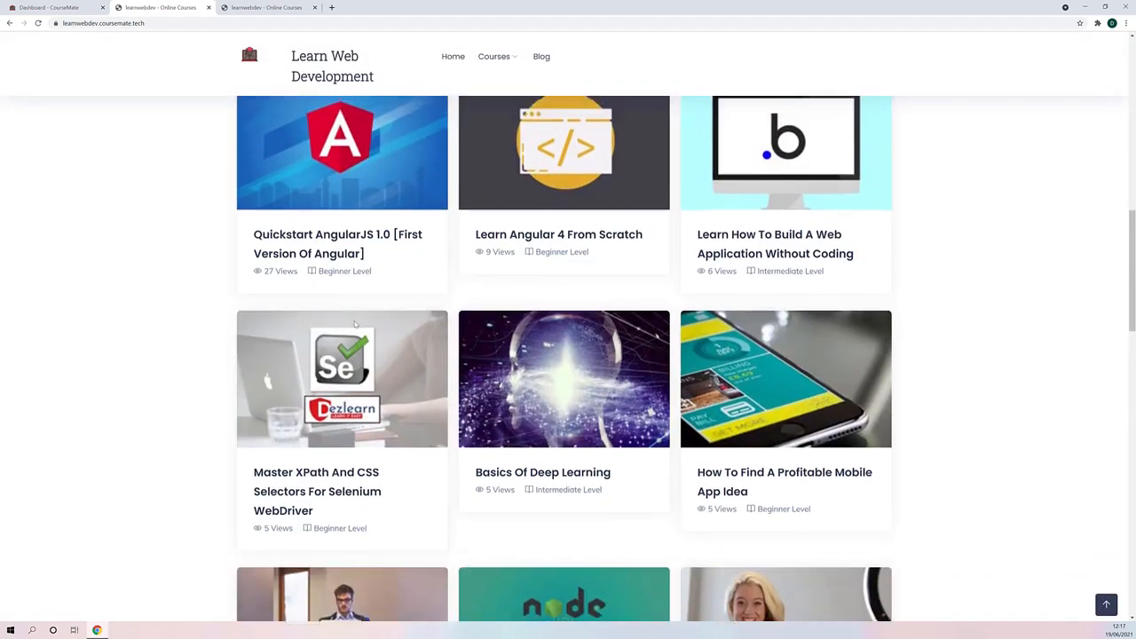
scroll(279, 257, "up", 2)
scroll(279, 258, "up", 2)
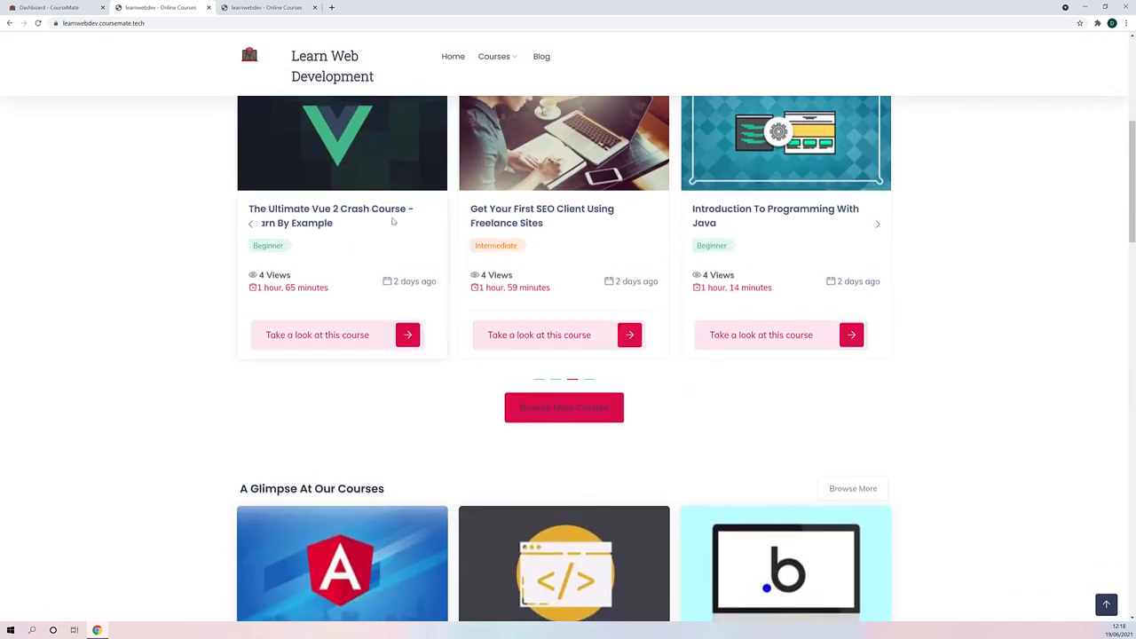
scroll(391, 236, "down", 8)
scroll(284, 311, "up", 4)
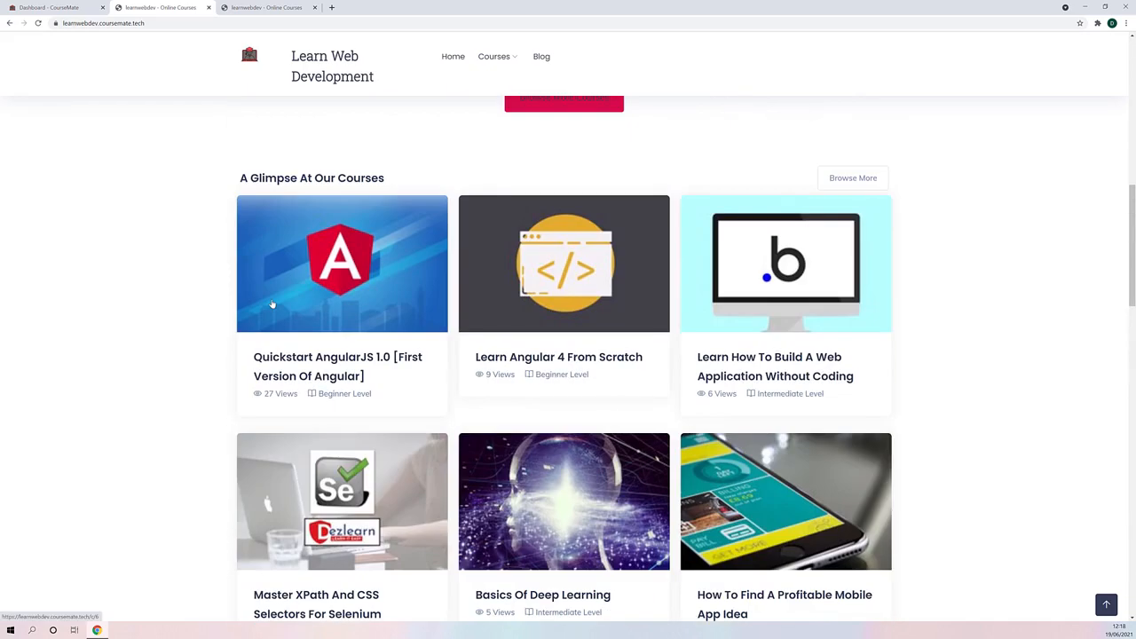
- Open the learnwebdev site's layout settings in CourseMate and look through the available options
left_click(53, 7)
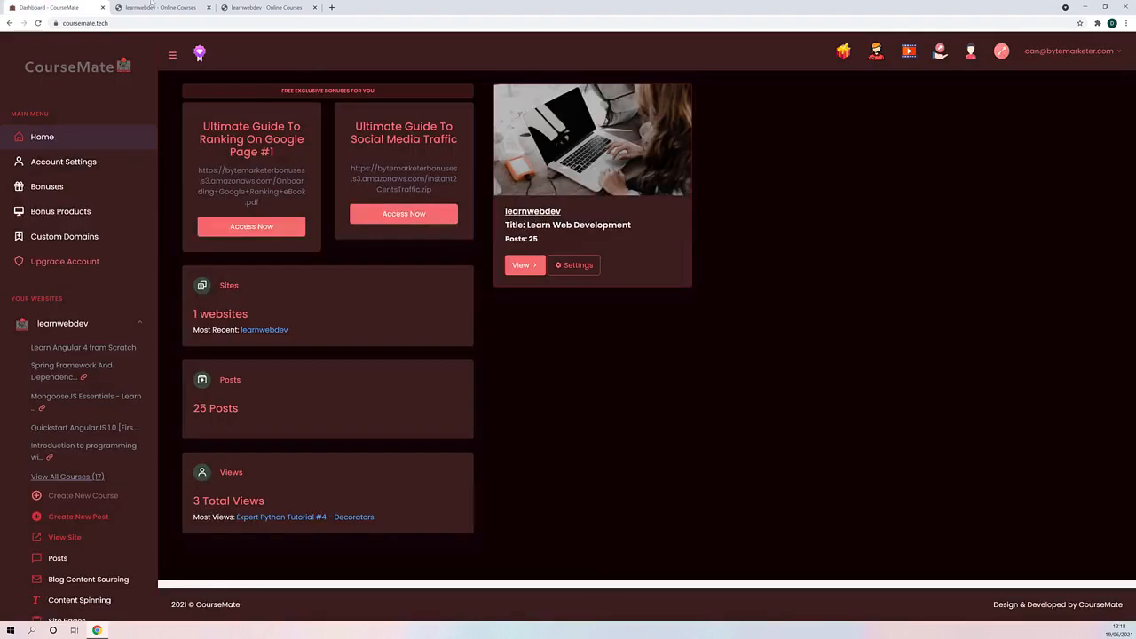
scroll(81, 267, "down", 3)
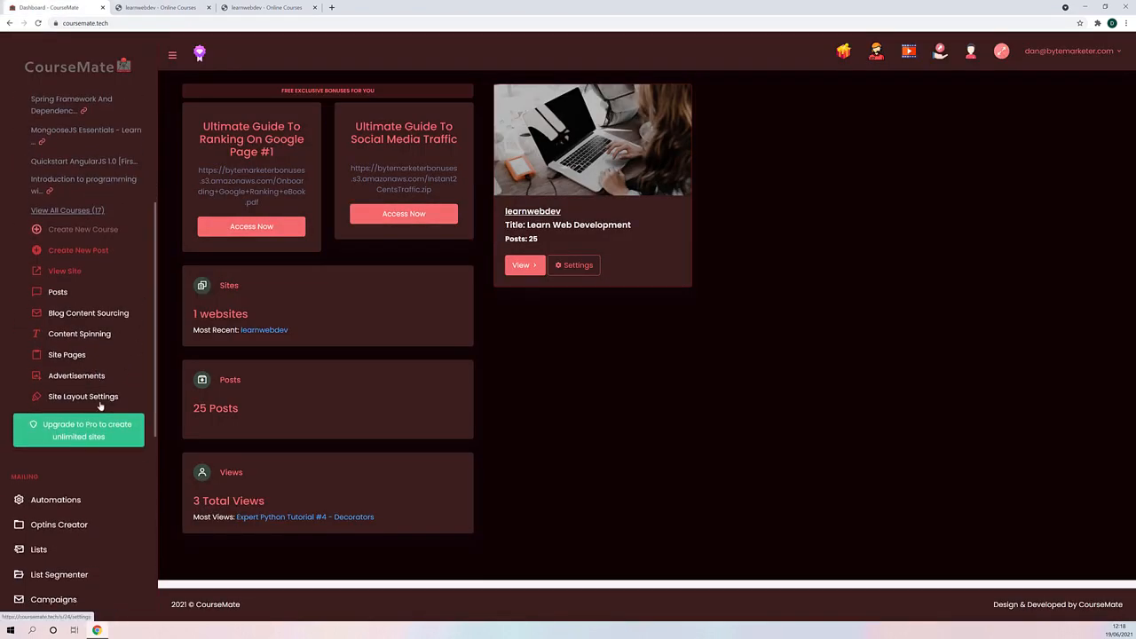
left_click(100, 397)
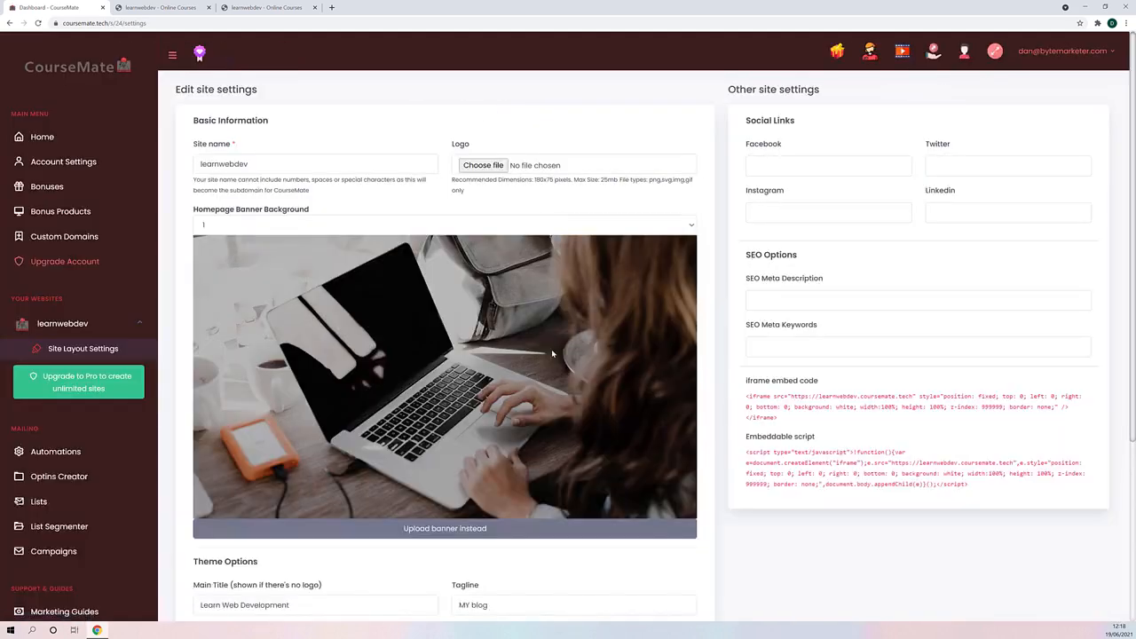
scroll(470, 320, "down", 3)
scroll(395, 287, "up", 2)
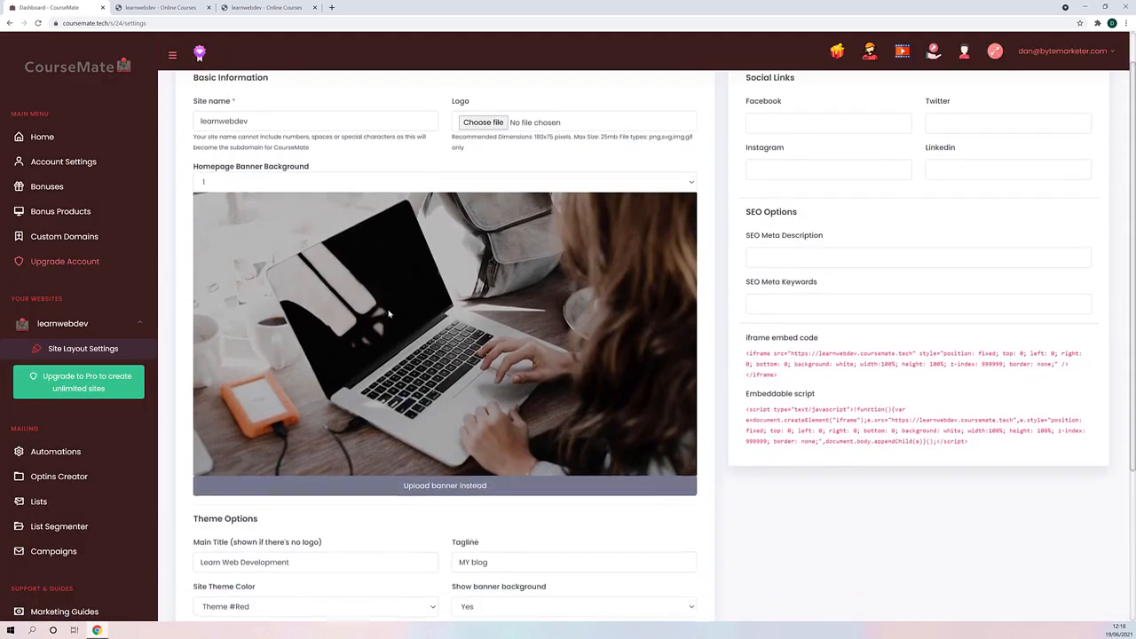
- Preview homepage banner backgrounds 2, 3, 4 and 5, and set the banner background to 4
left_click(298, 180)
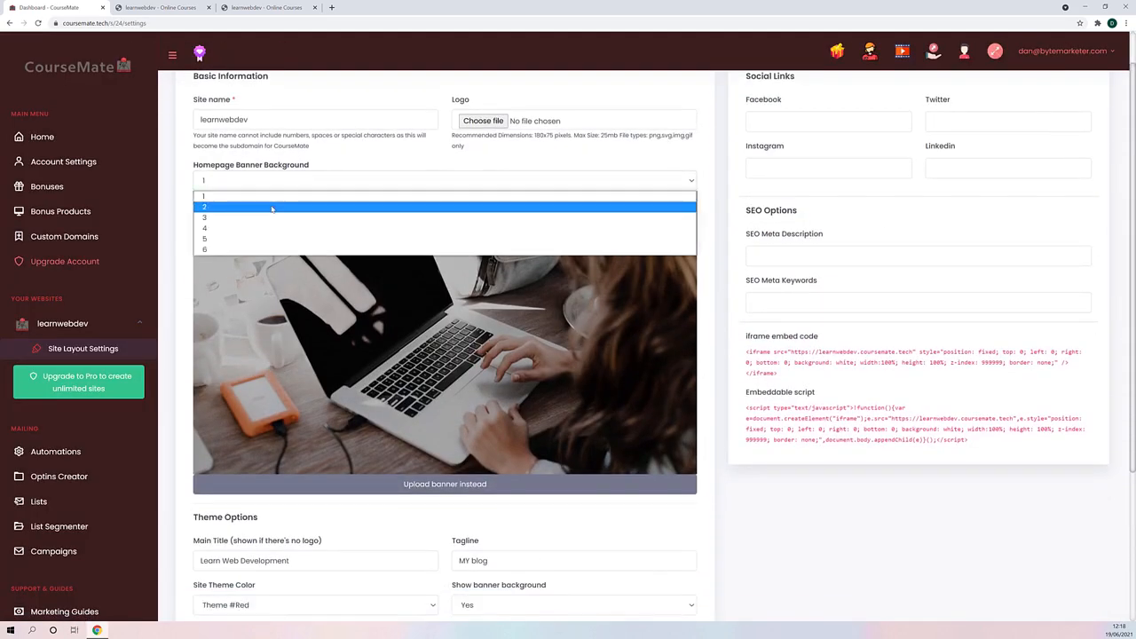
left_click(275, 207)
left_click(279, 181)
left_click(264, 217)
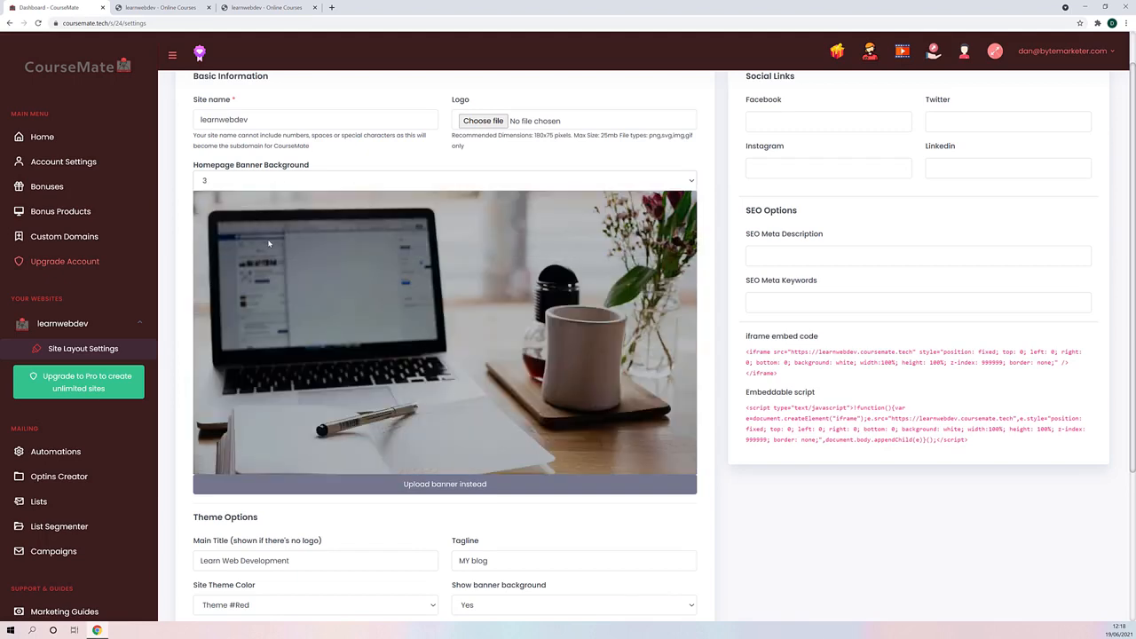
left_click(284, 180)
left_click(278, 229)
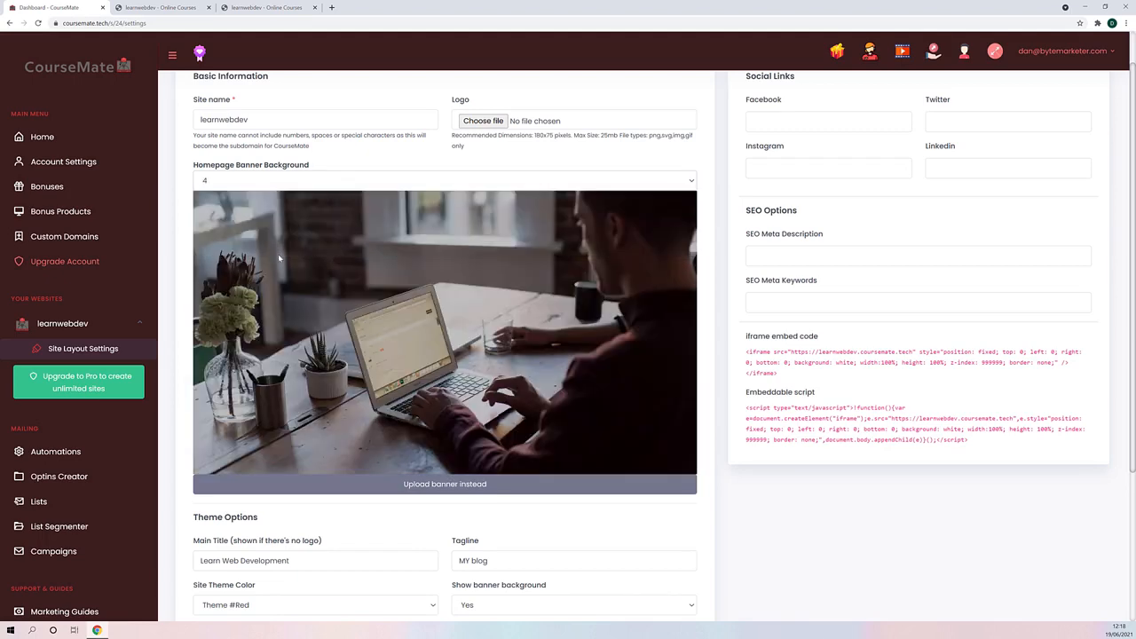
left_click(278, 181)
left_click(284, 238)
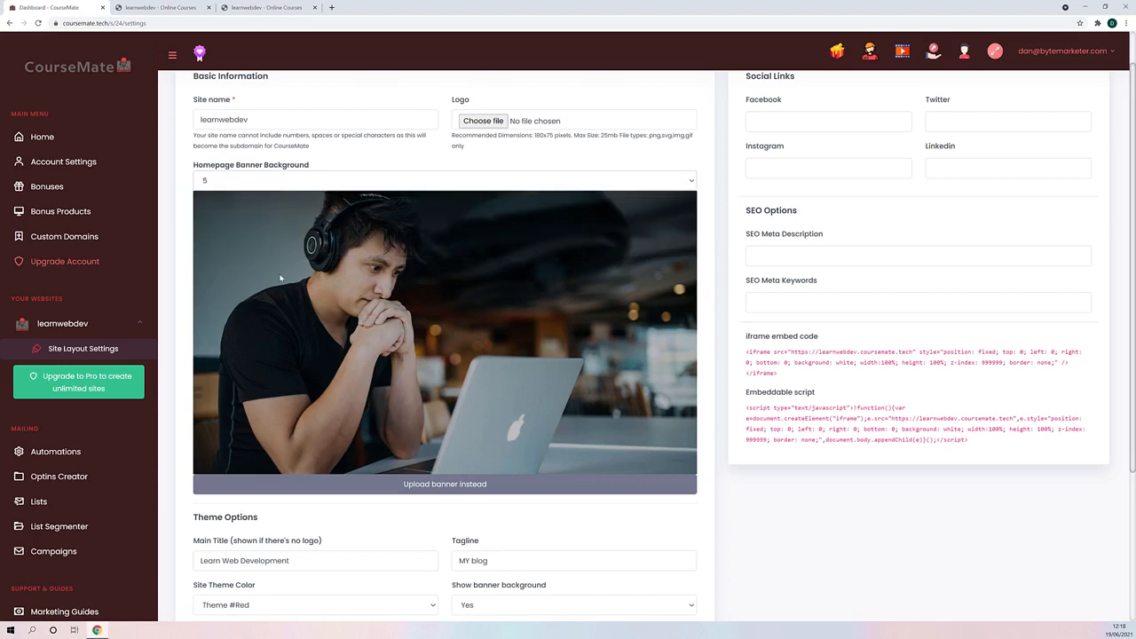
left_click(266, 181)
left_click(247, 228)
- Look through the theme options in the site settings and compare them with the banner and title on the live homepage
scroll(421, 413, "down", 2)
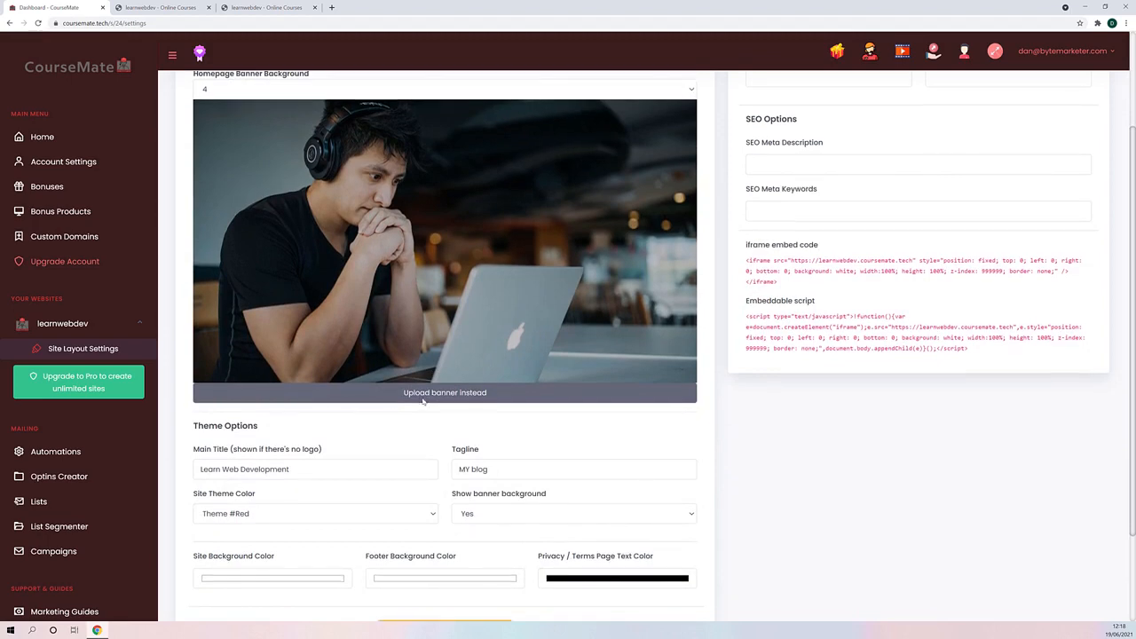
scroll(426, 405, "down", 3)
left_click(161, 7)
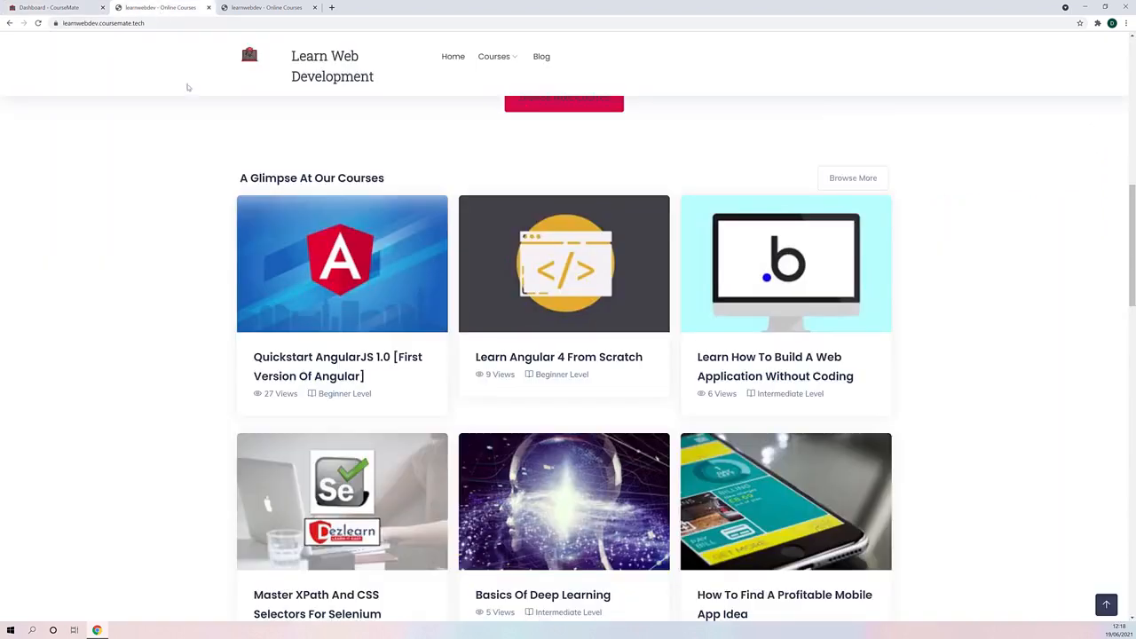
scroll(321, 267, "up", 6)
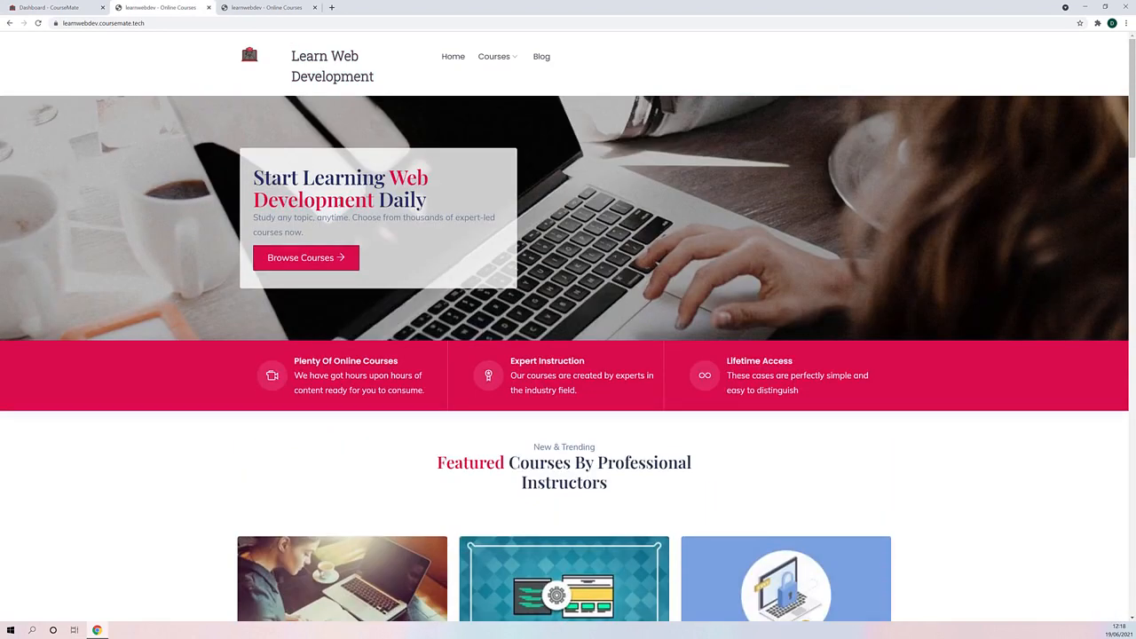
- Check the site's main title and tagline fields against the live homepage heading, and set the site theme color to Theme #Green
left_click_drag(428, 200, 253, 176)
left_click(50, 7)
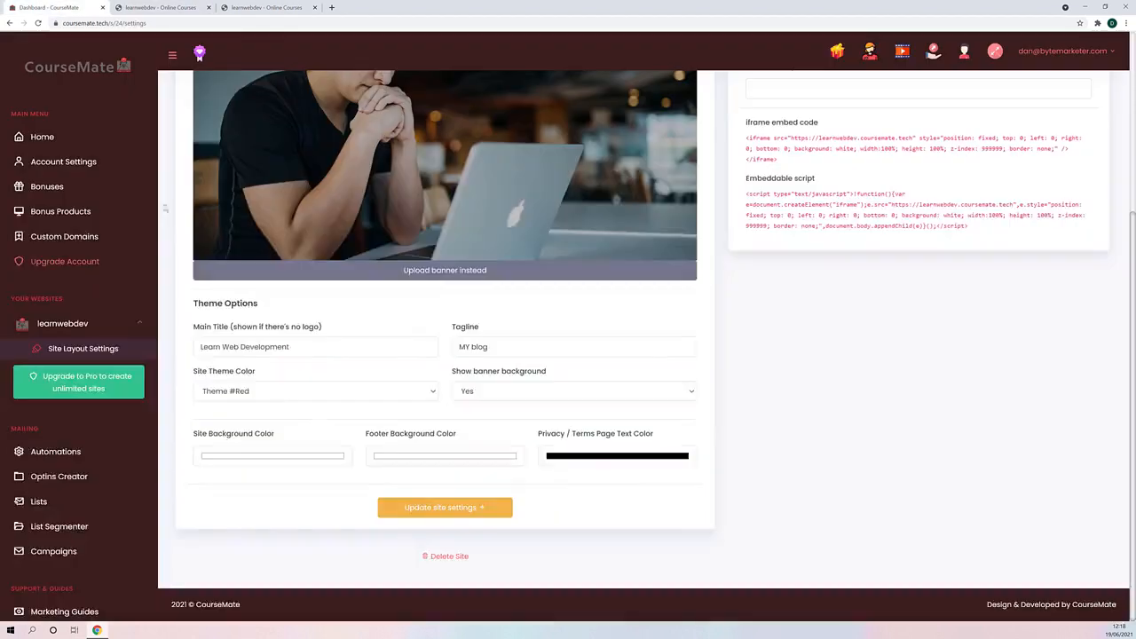
triple_click(324, 352)
triple_click(507, 350)
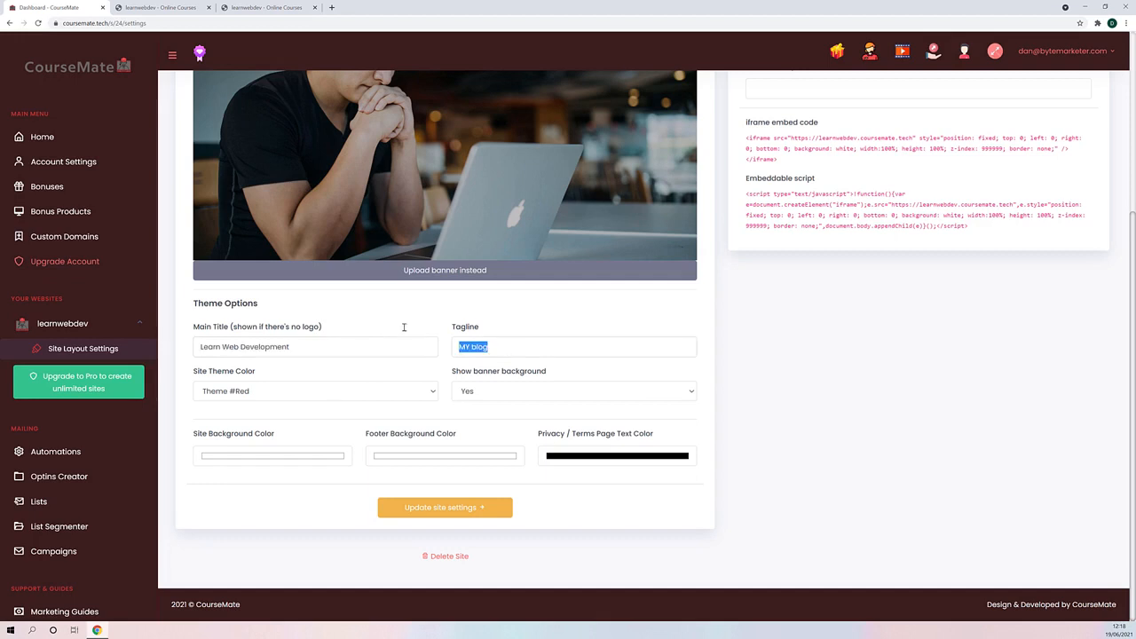
left_click(309, 381)
left_click(318, 388)
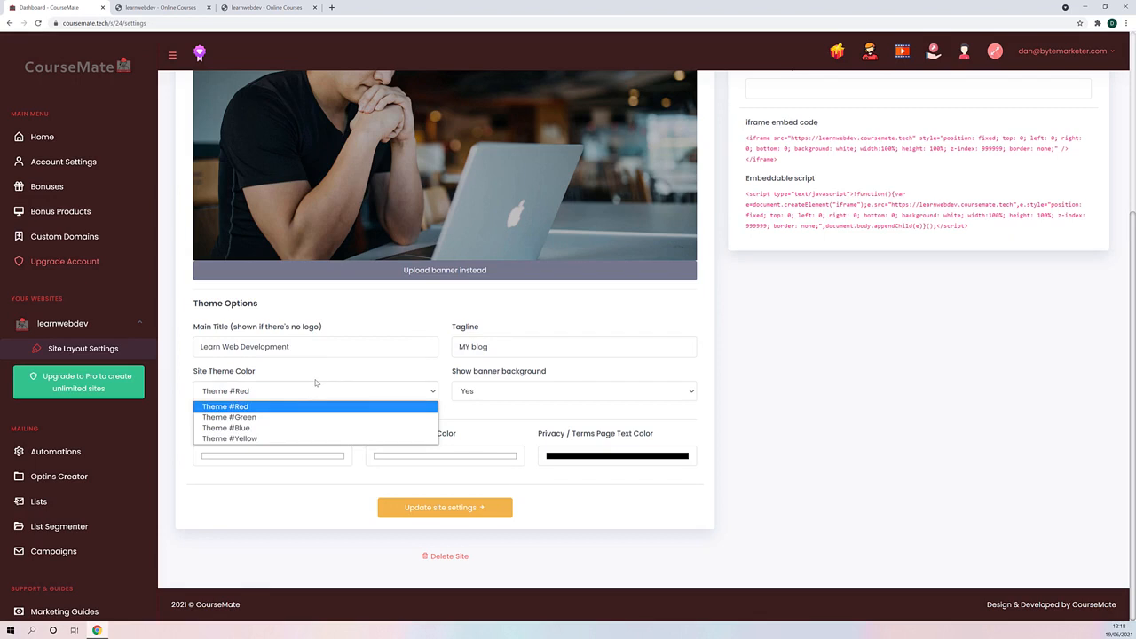
left_click(253, 417)
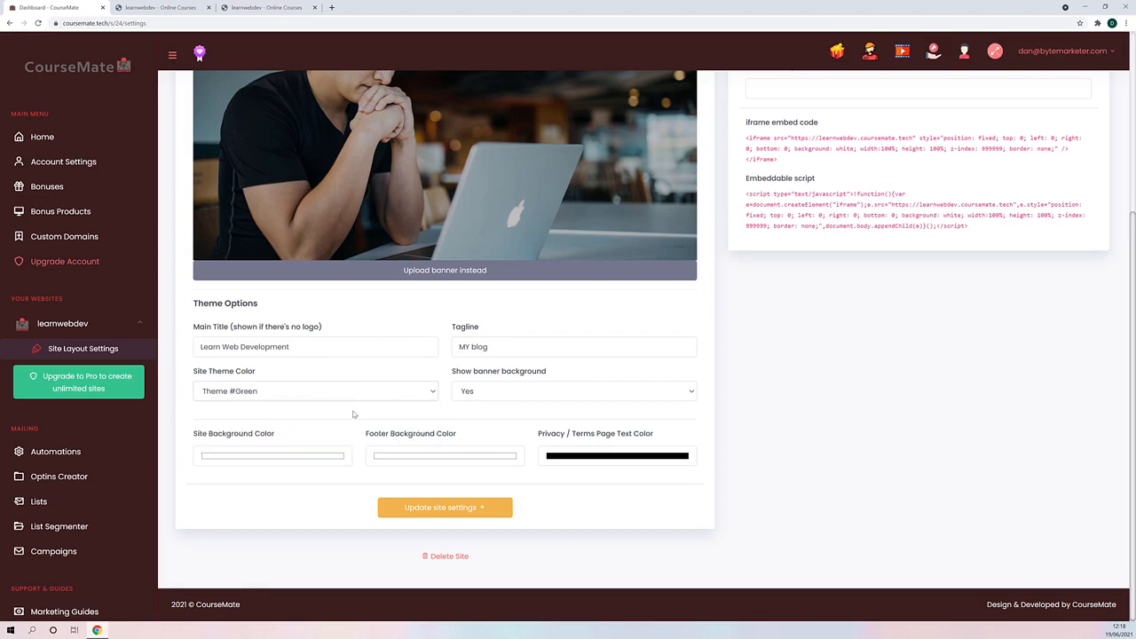
- Check the banner background option against the live homepage, and inspect the site and footer background color pickers without changing them
left_click(513, 396)
left_click(169, 7)
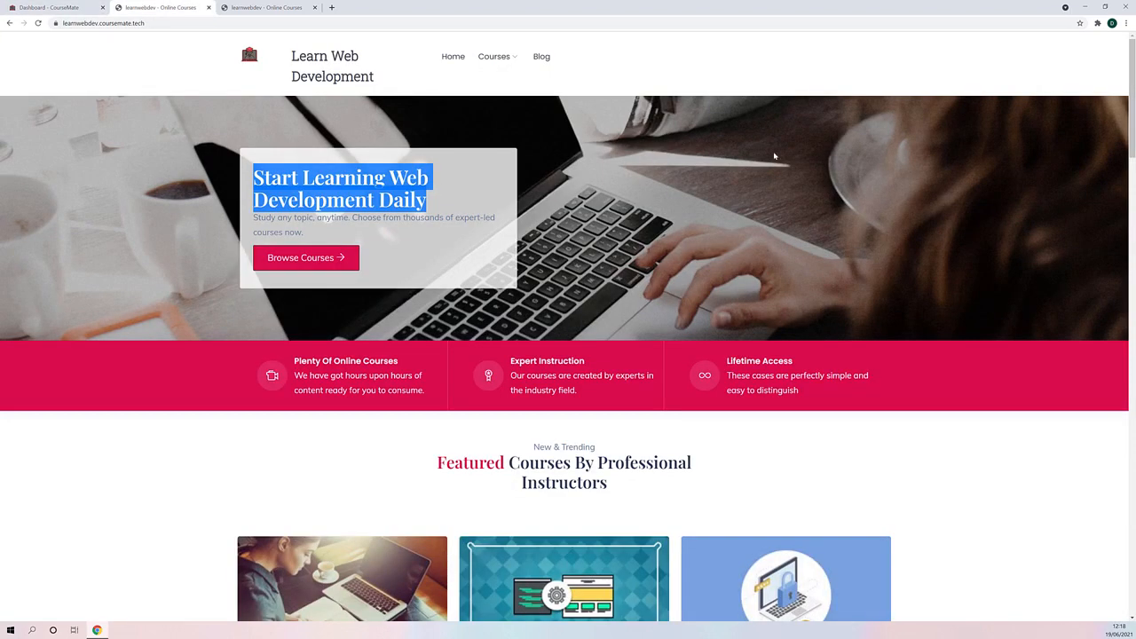
left_click(88, 6)
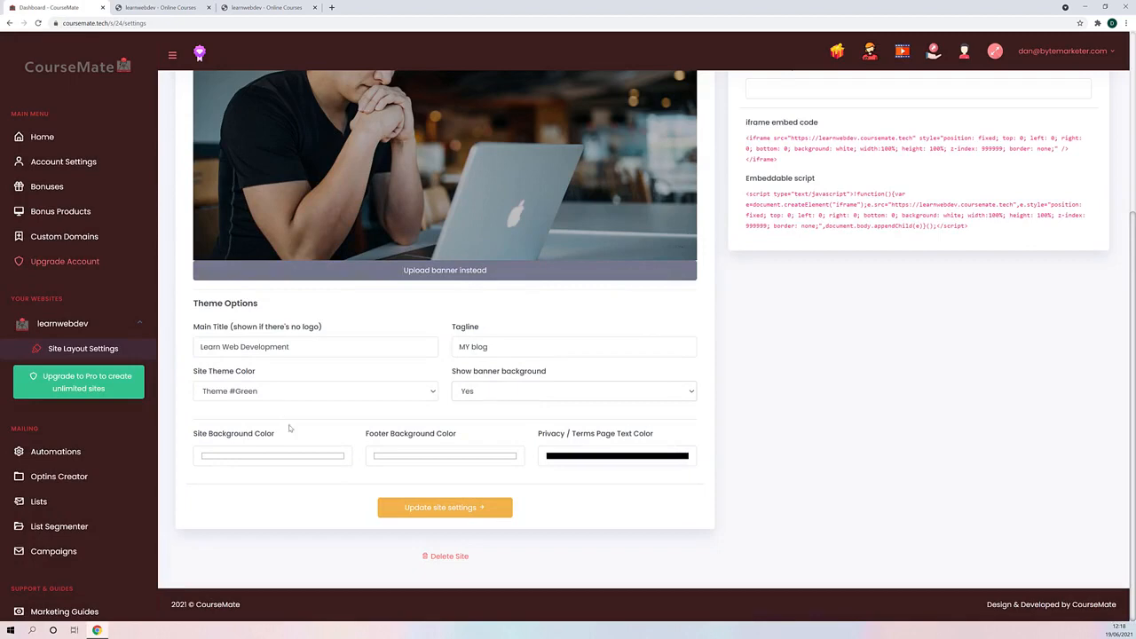
left_click(240, 455)
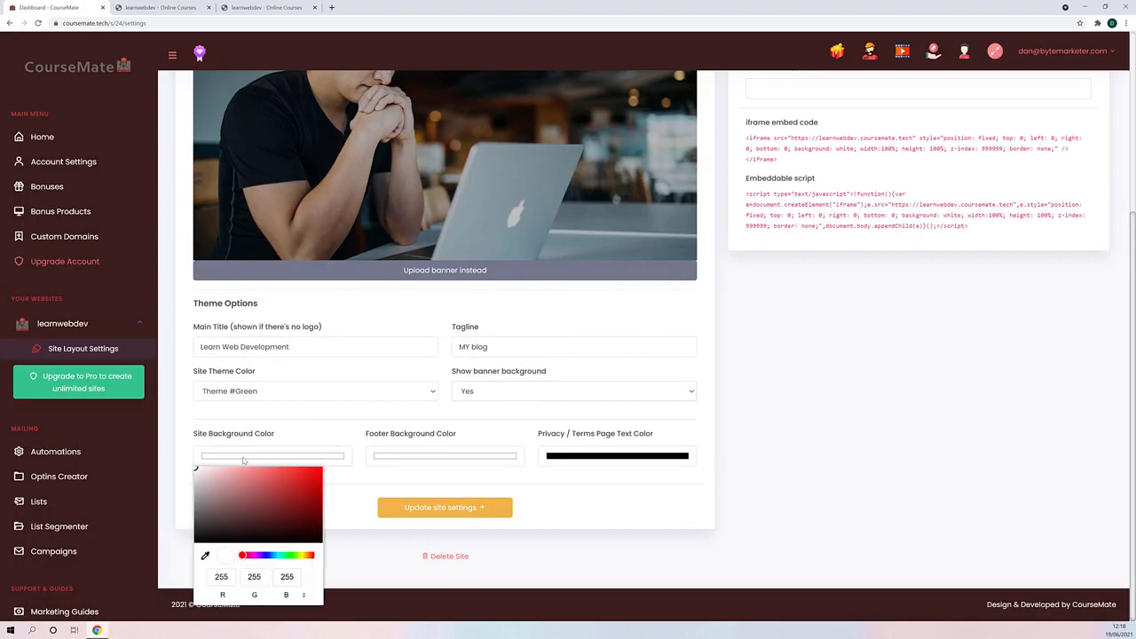
left_click(442, 458)
left_click(633, 511)
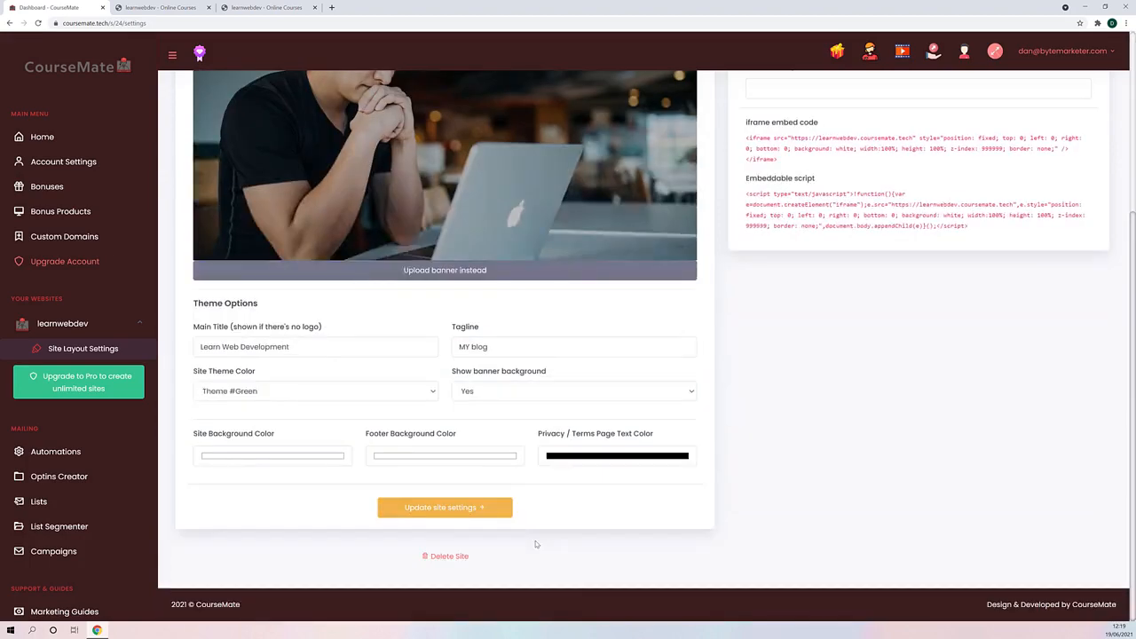
- Review the site's social links, SEO meta fields and embed codes in the settings, and glance at the live homepage
scroll(454, 497, "up", 5)
scroll(439, 523, "down", 5)
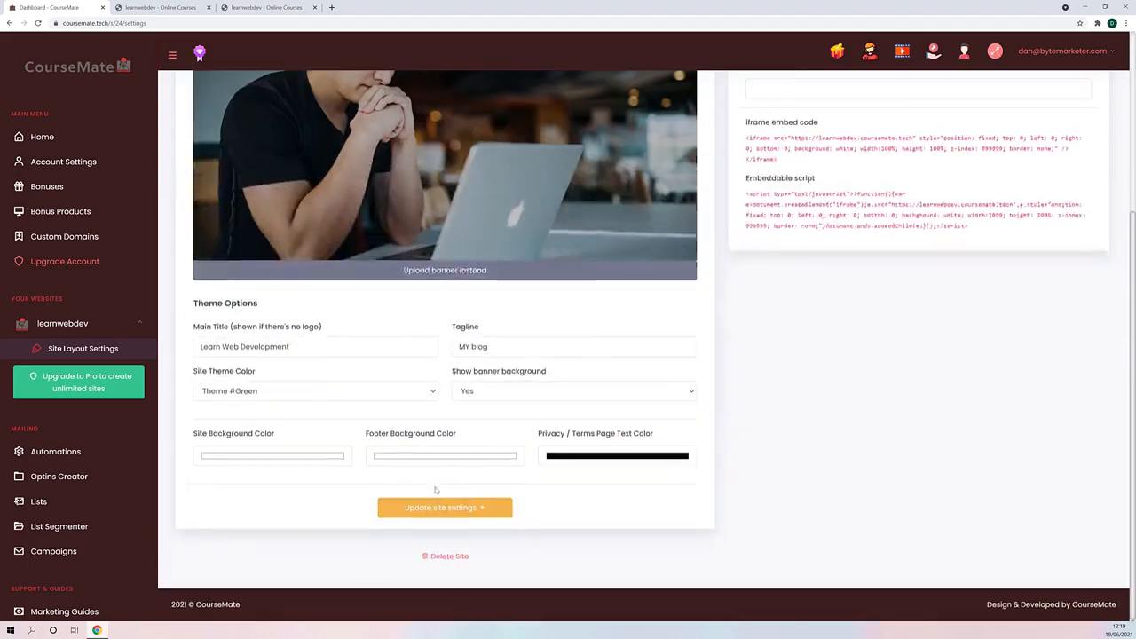
scroll(435, 495, "up", 5)
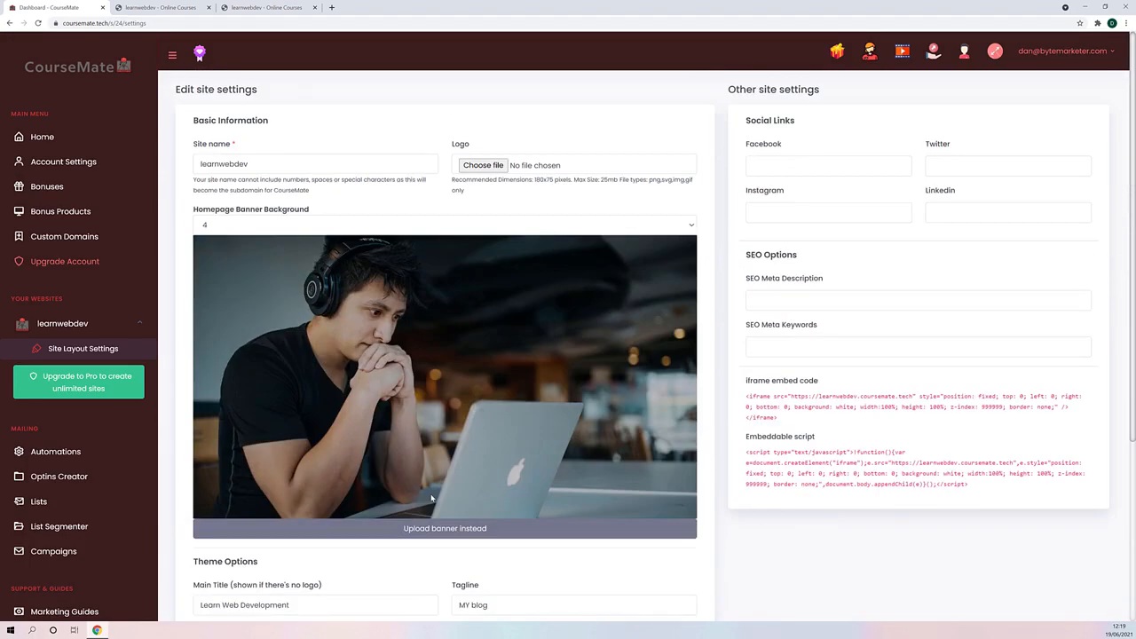
scroll(524, 444, "down", 2)
scroll(533, 444, "up", 2)
scroll(771, 338, "down", 1)
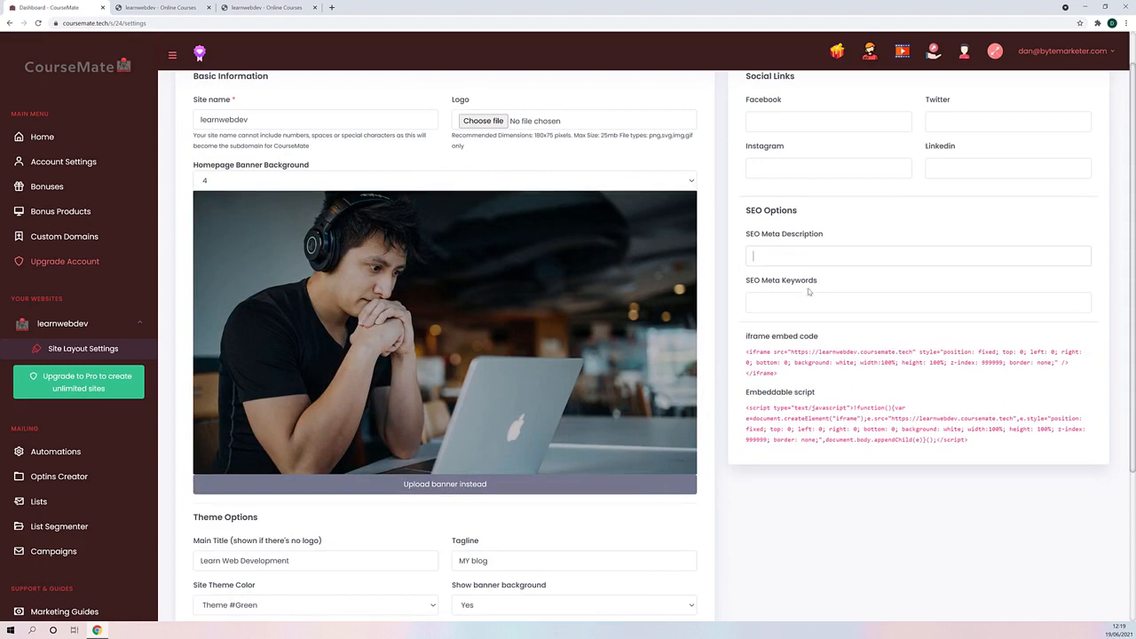
left_click(796, 298)
scroll(369, 266, "up", 1)
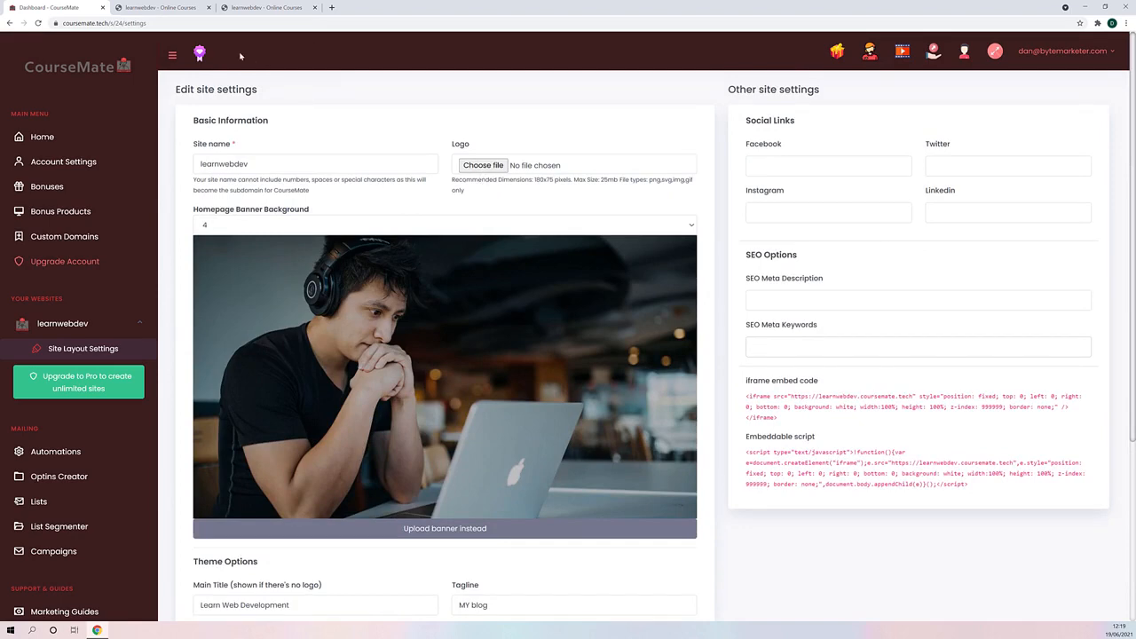
left_click(156, 7)
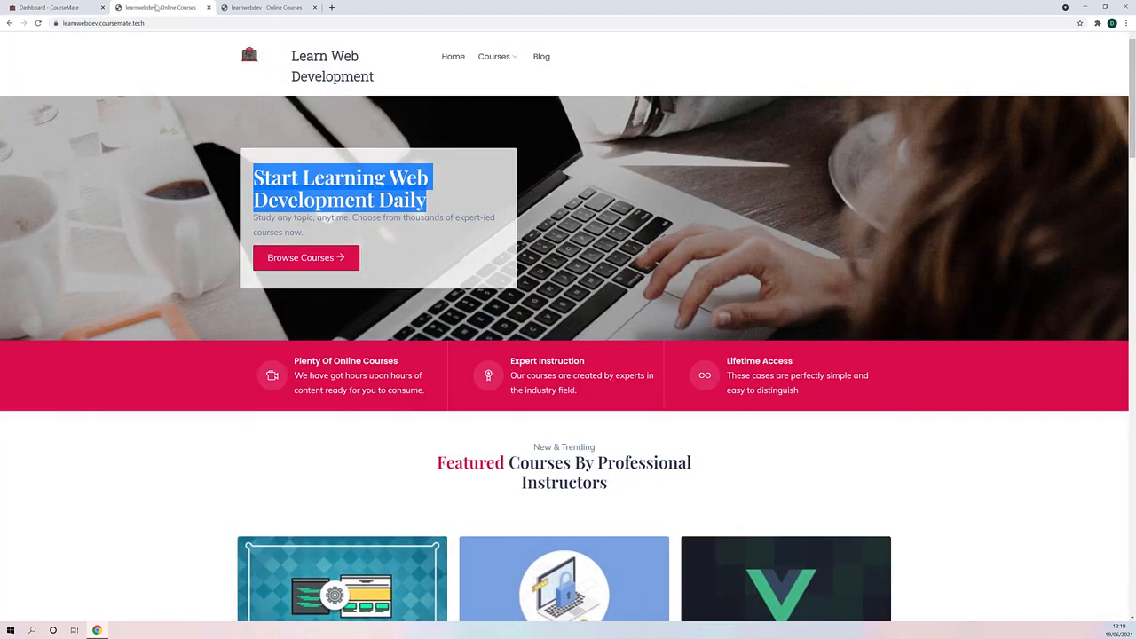
left_click(88, 7)
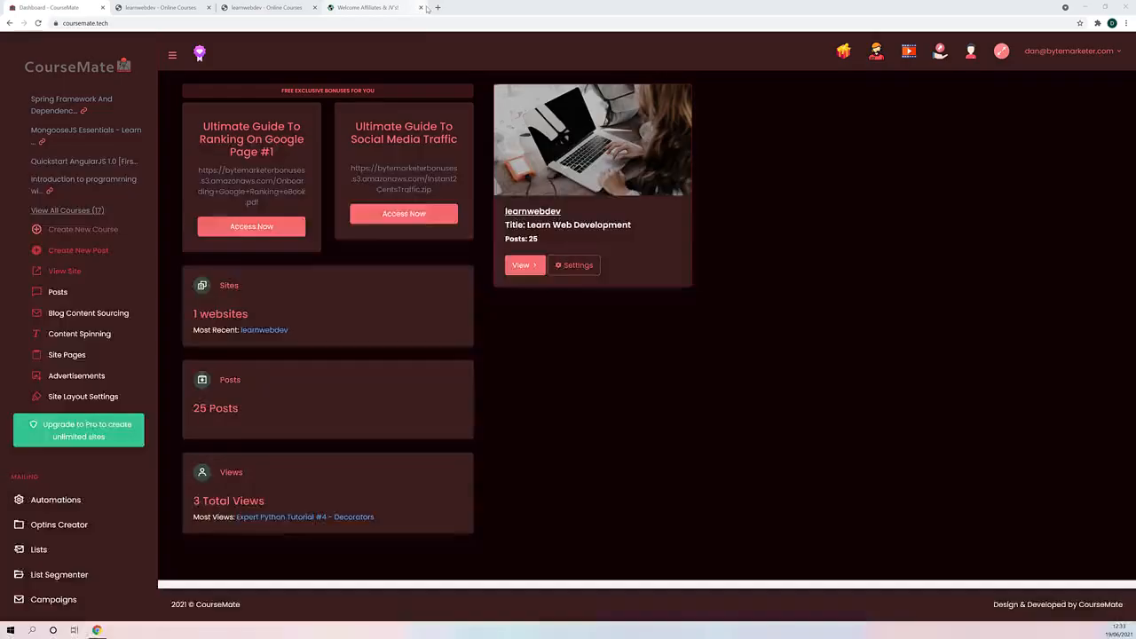
- Open the form for creating a new course on learnwebdev and look through its information, details, features and contents fields
left_click(421, 7)
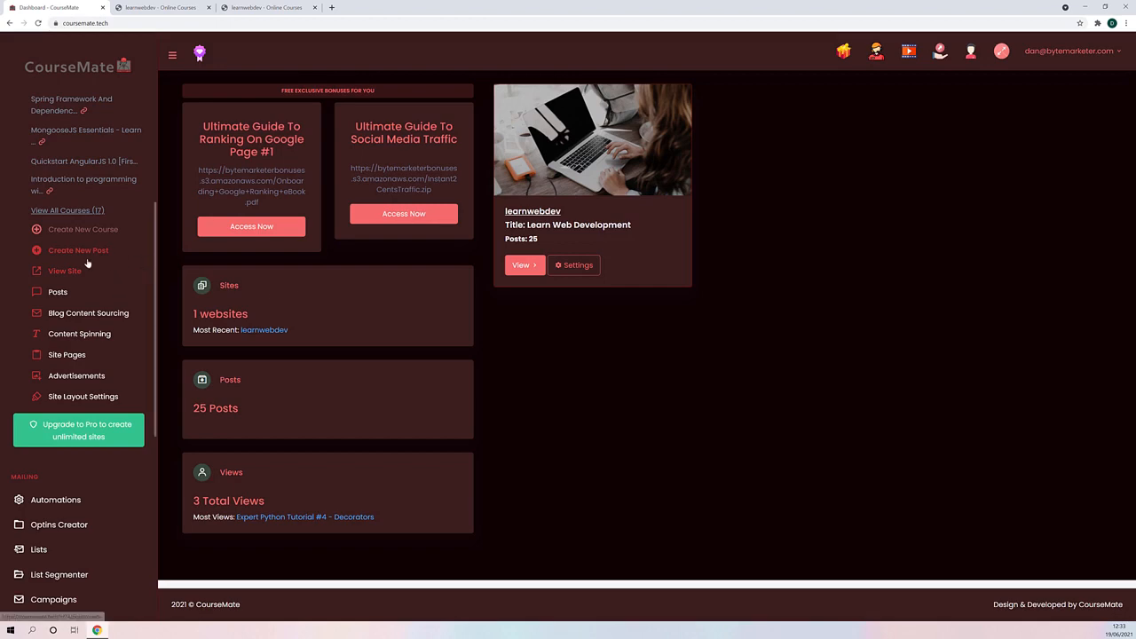
left_click(93, 229)
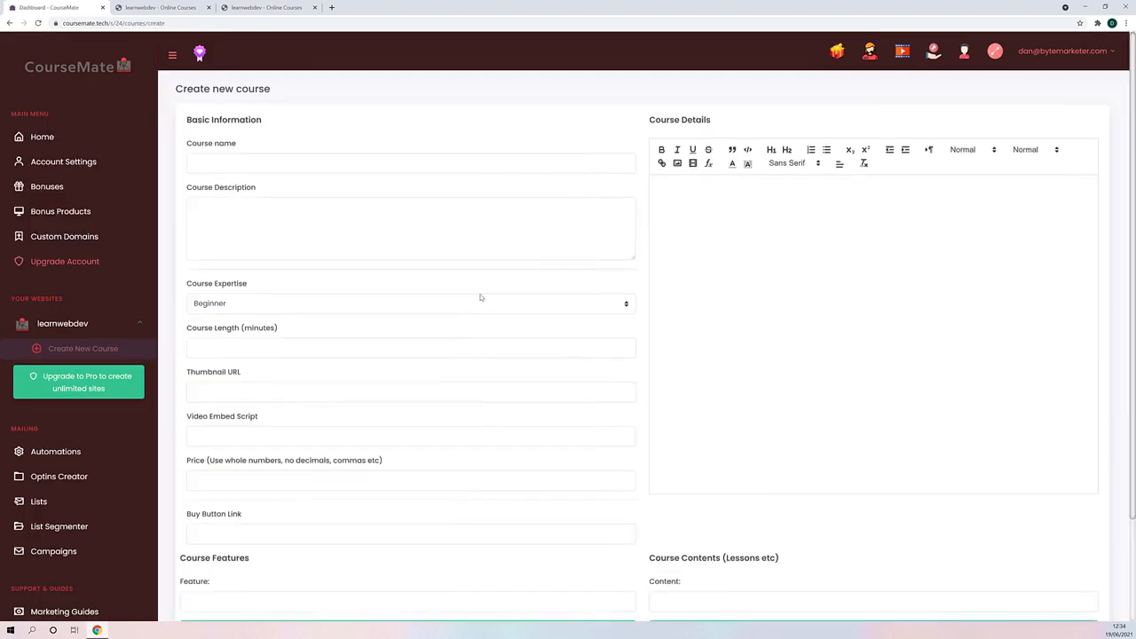
scroll(588, 335, "down", 2)
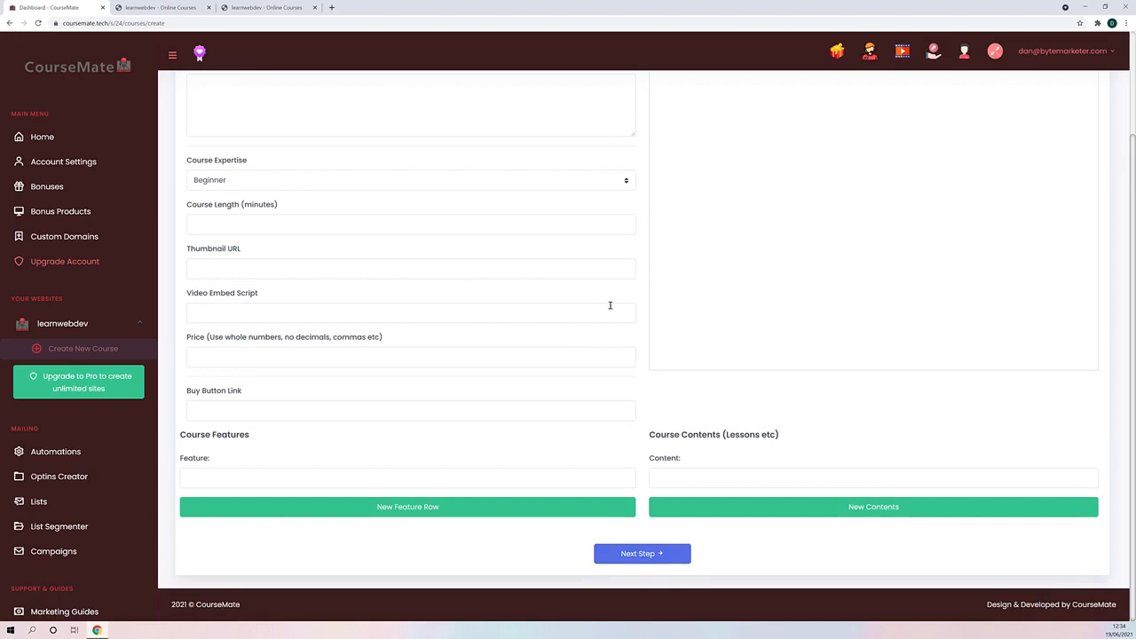
scroll(1006, 262, "up", 2)
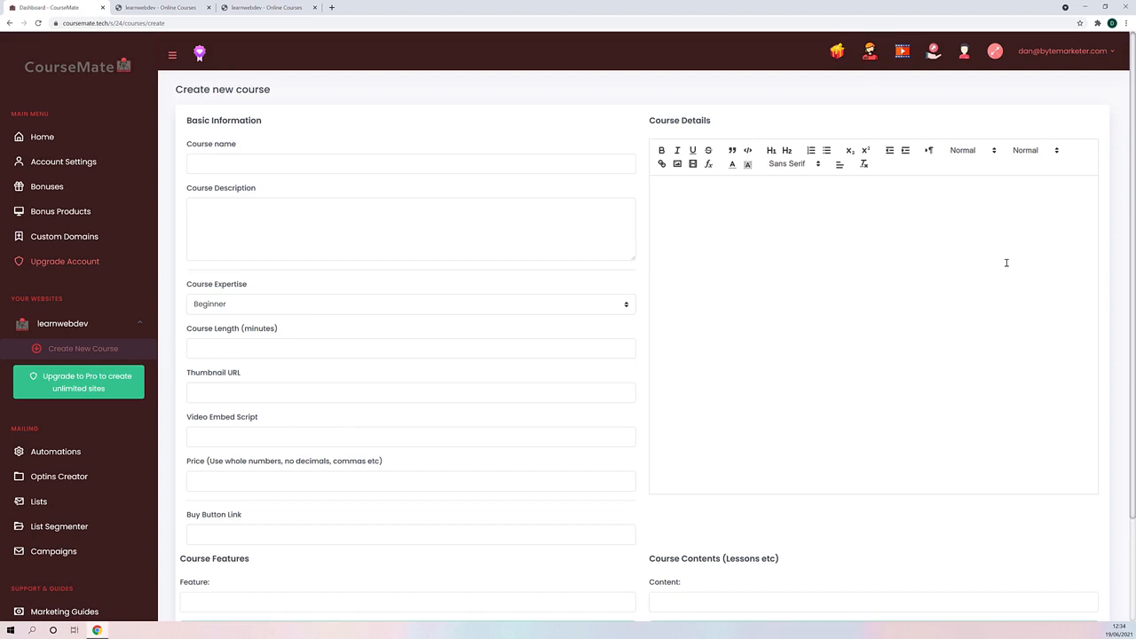
scroll(795, 260, "down", 2)
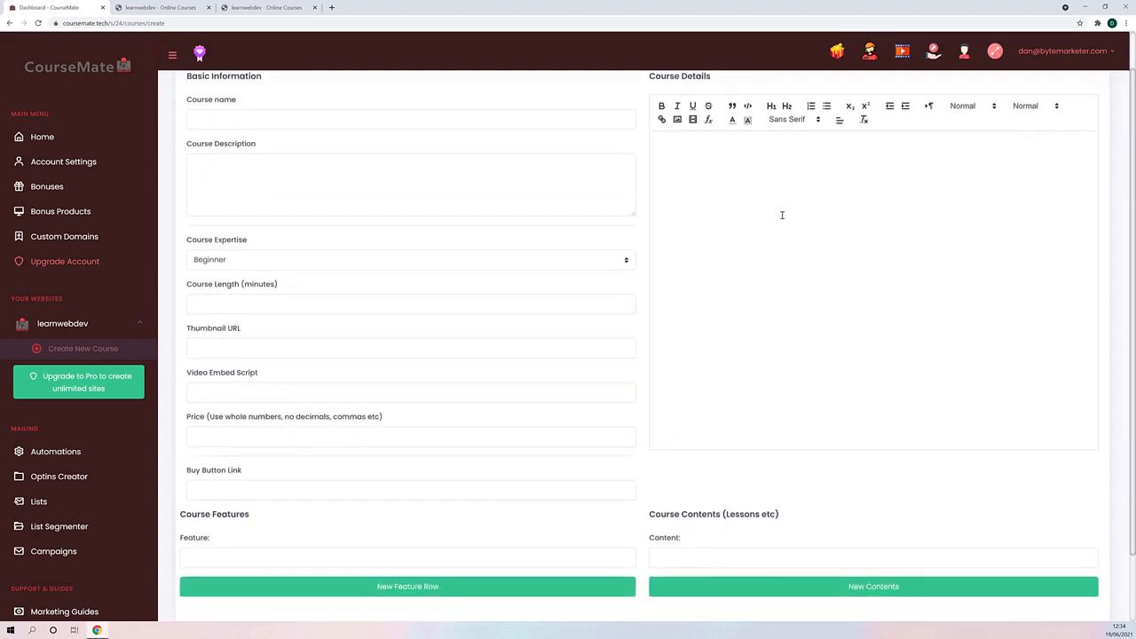
scroll(663, 283, "up", 2)
scroll(657, 287, "down", 2)
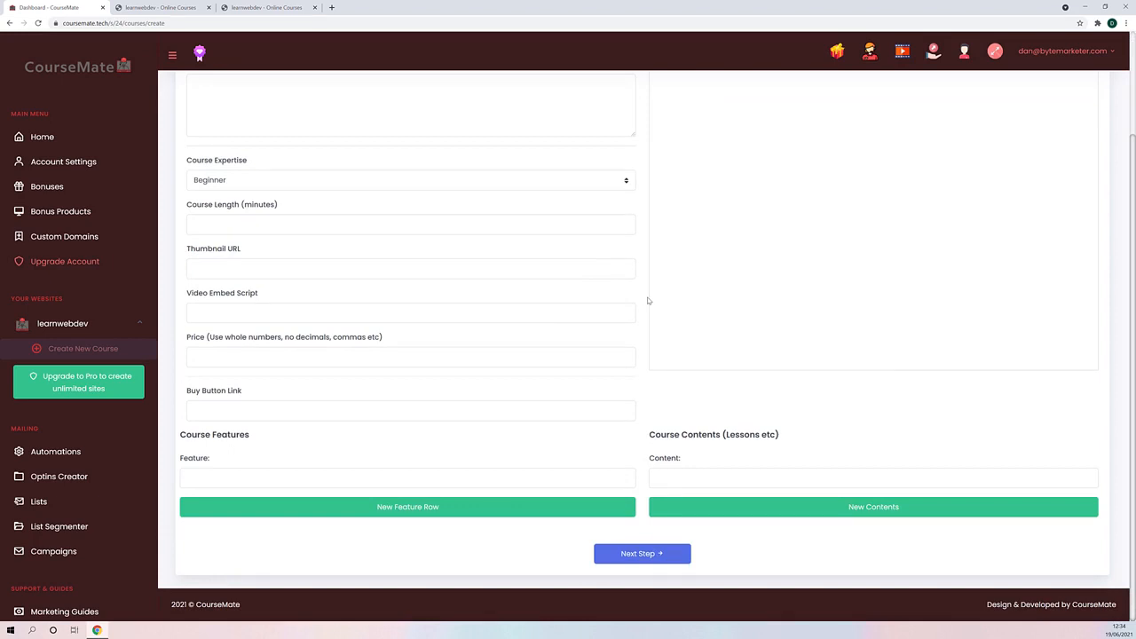
scroll(565, 280, "up", 2)
scroll(376, 365, "down", 2)
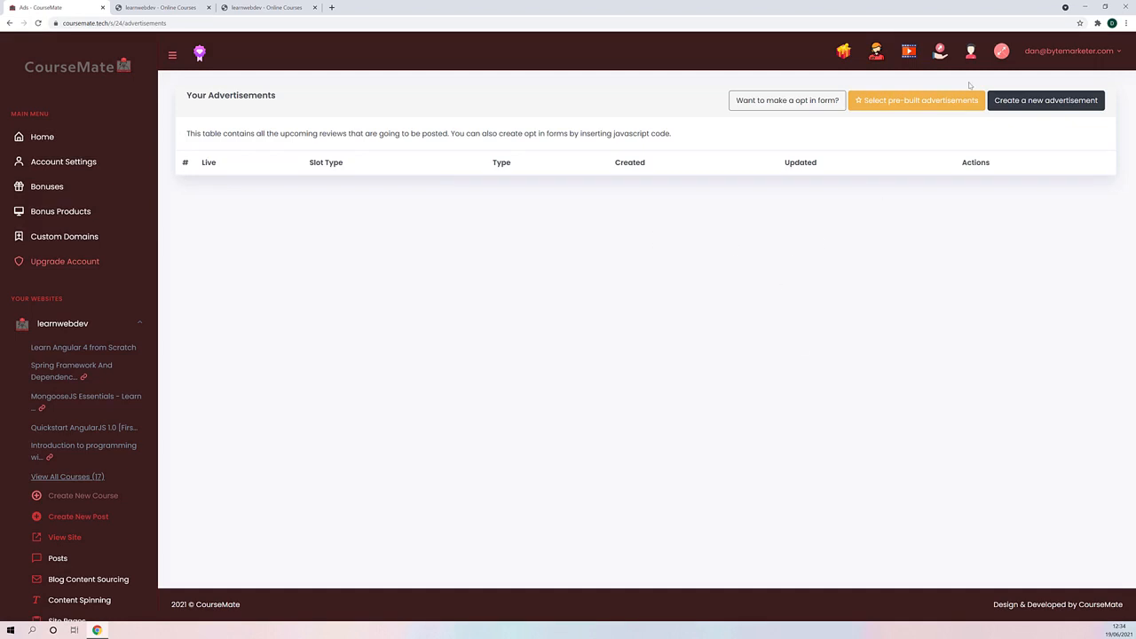
- Start a new advertisement, check the Clickbank banner code type, then choose Image Advert with 250x250gif.gif from the Desktop as its image
left_click(1032, 105)
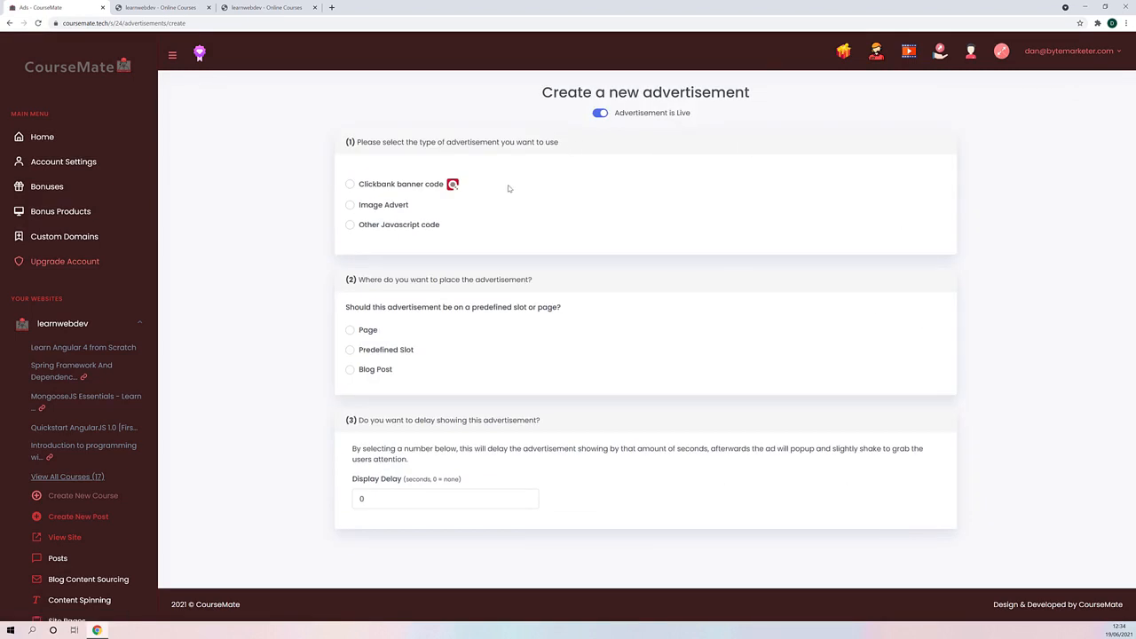
left_click(350, 184)
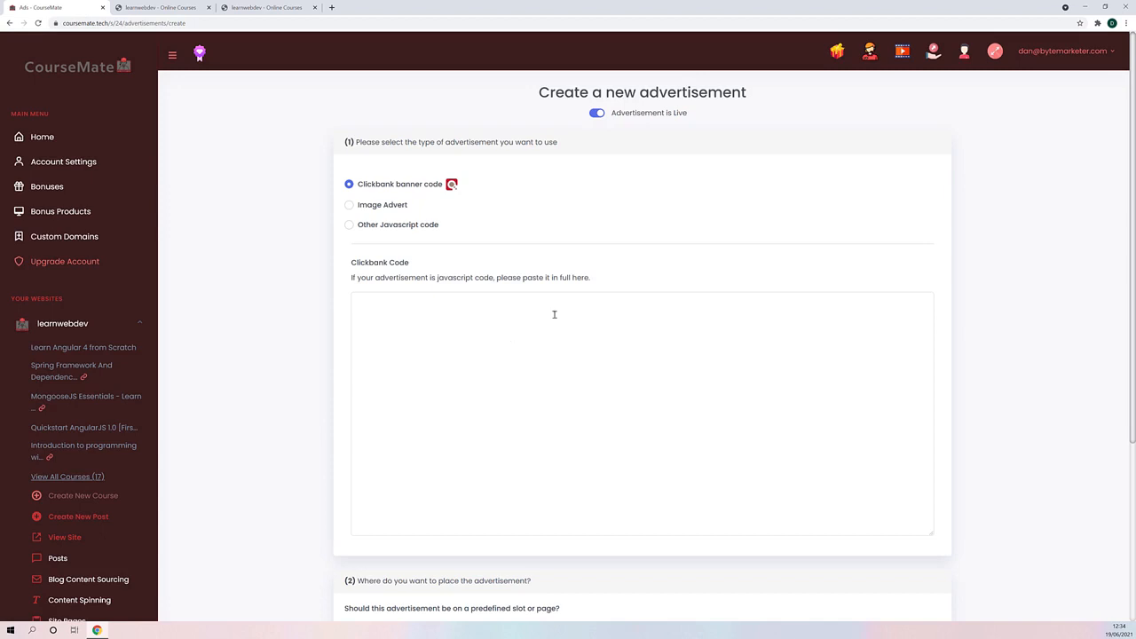
left_click(348, 205)
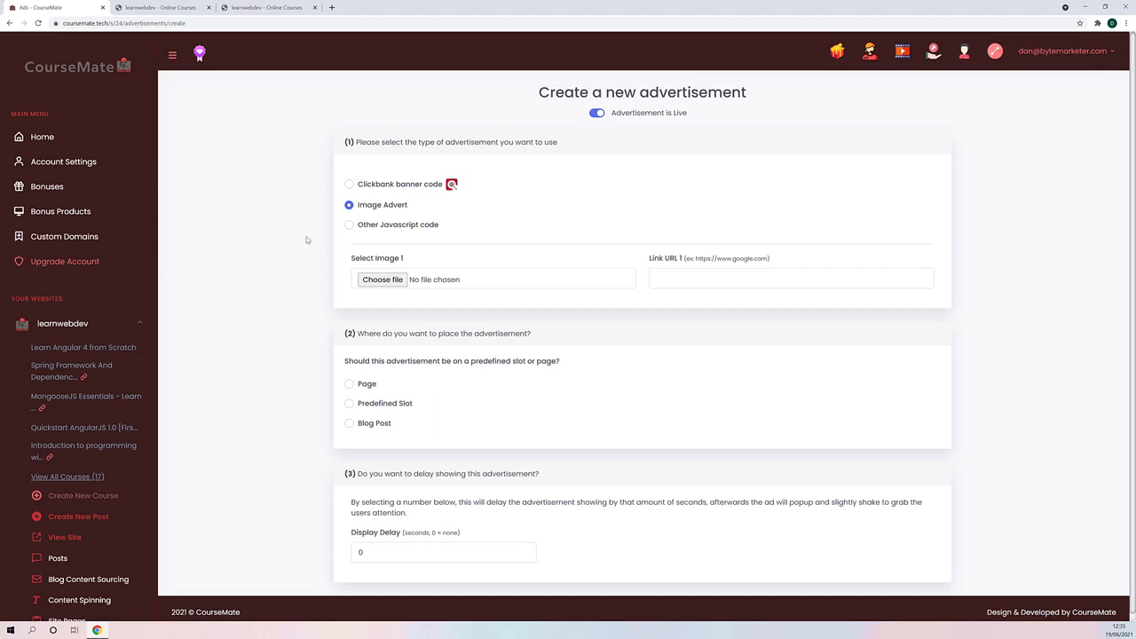
left_click(387, 282)
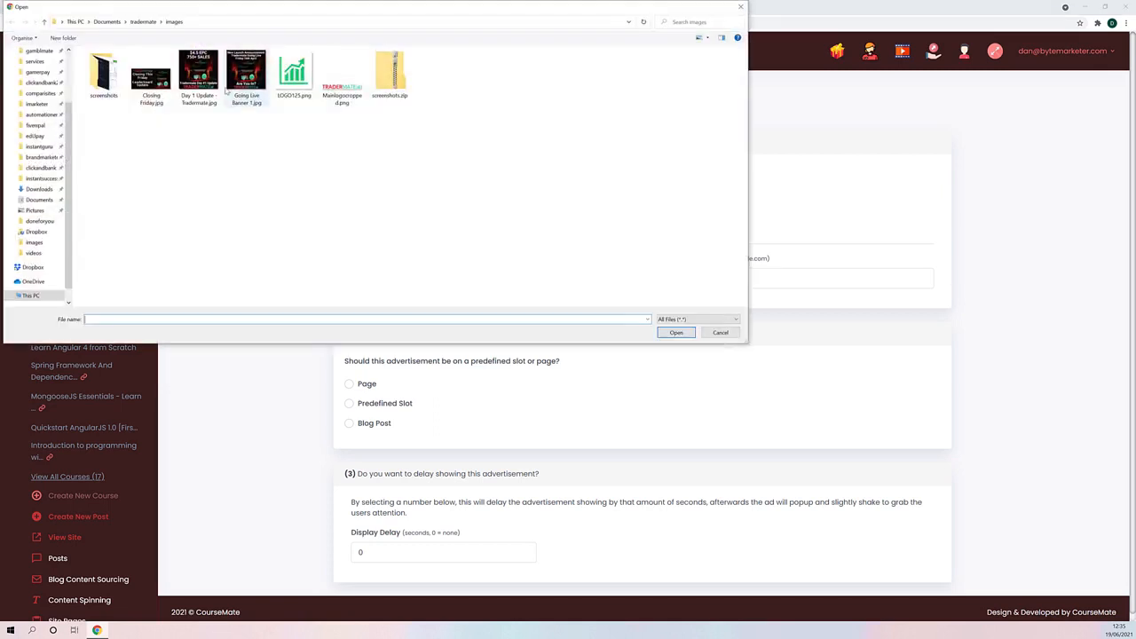
left_click(35, 68)
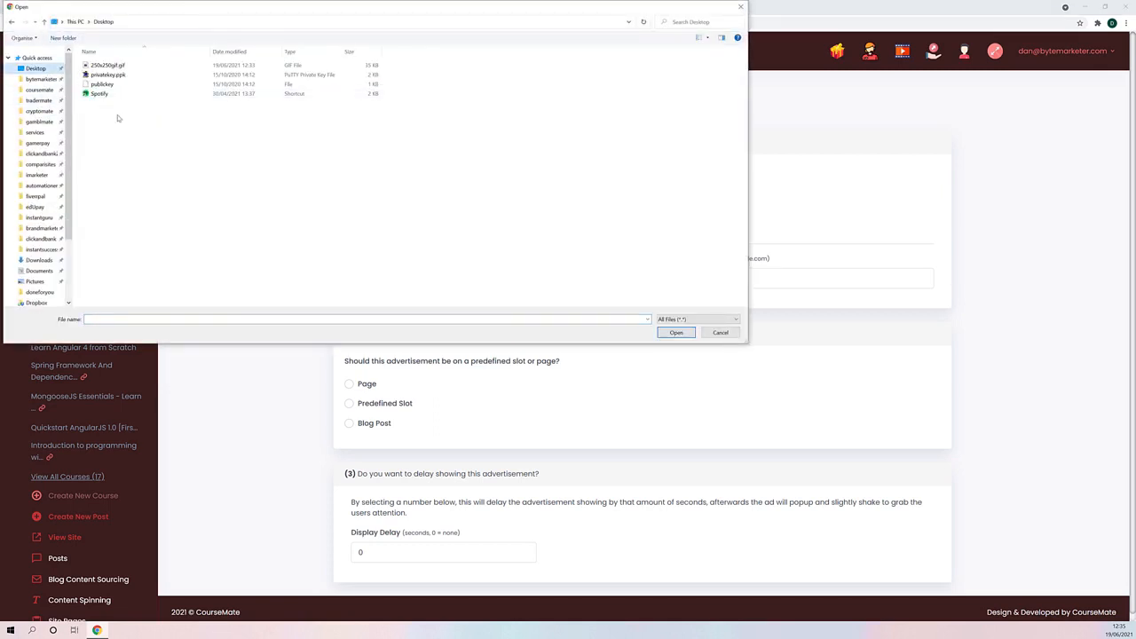
double_click(108, 65)
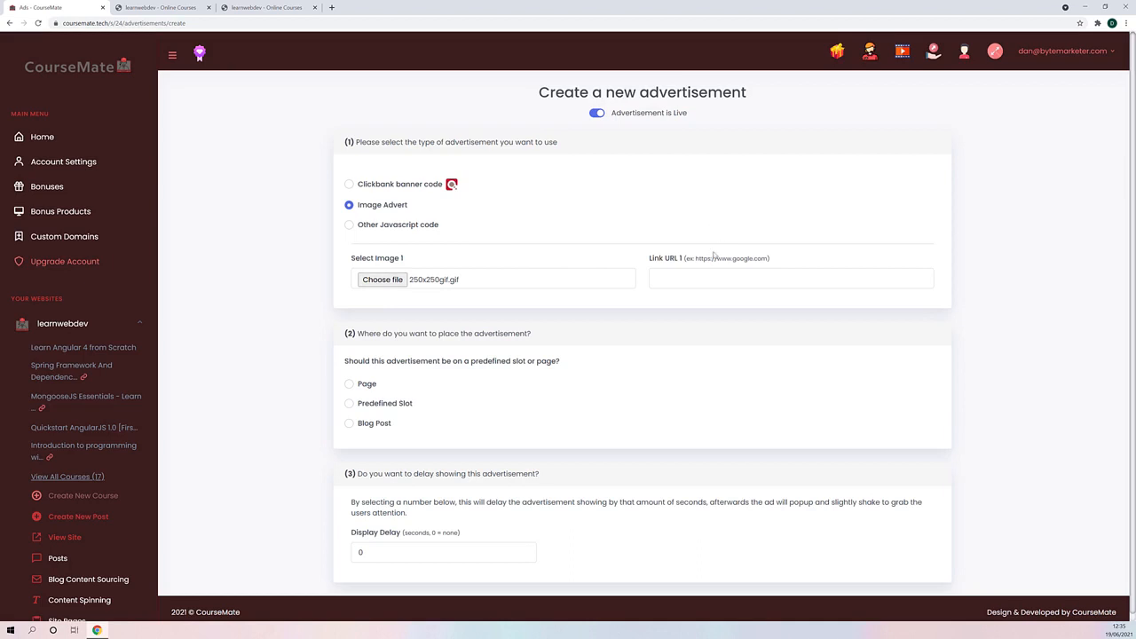
left_click_drag(696, 259, 759, 261)
right_click(760, 260)
left_click(765, 267)
left_click(682, 278)
right_click(689, 281)
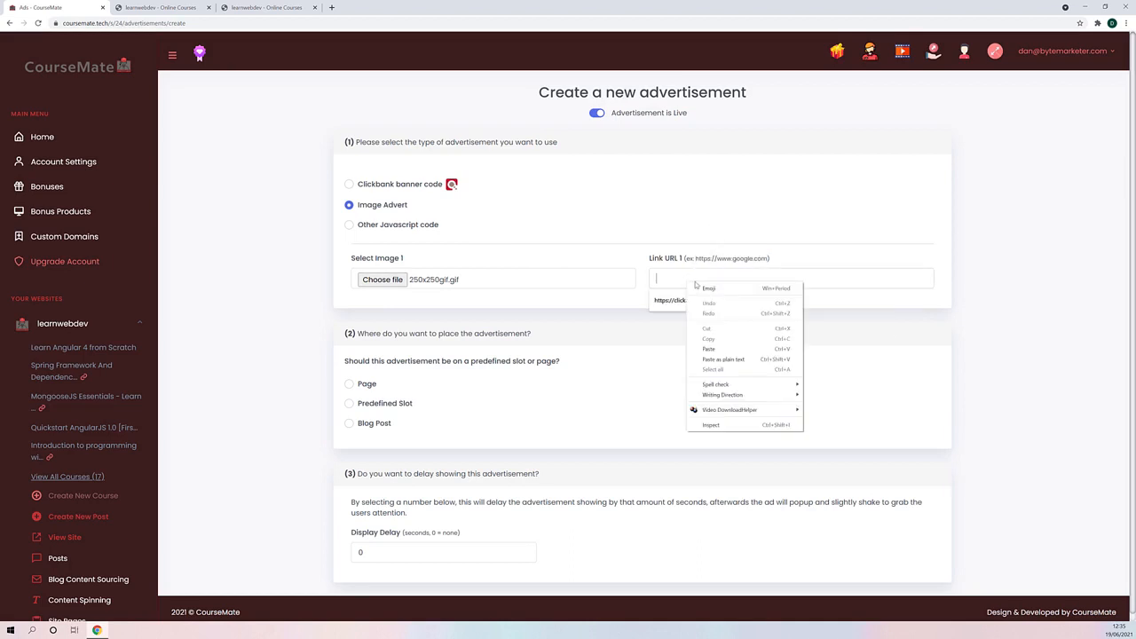
left_click(720, 349)
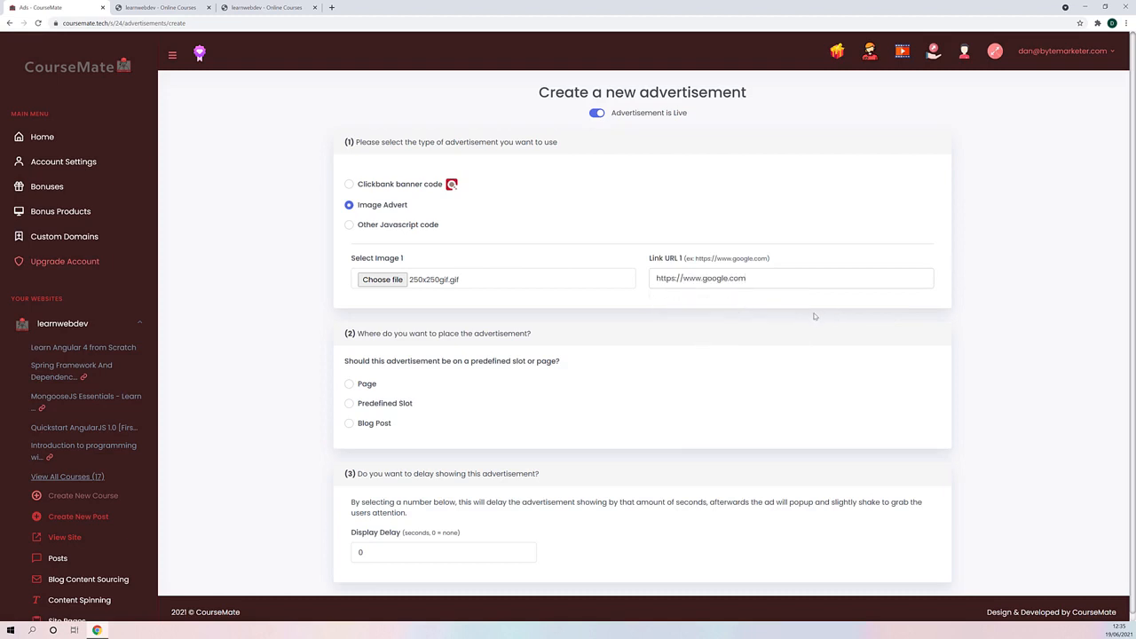
- Look through the advertisement's Page and Predefined Slot placement options, and set the placement to Blog Post without selecting a post
left_click(348, 383)
scroll(263, 353, "down", 1)
scroll(267, 347, "down", 1)
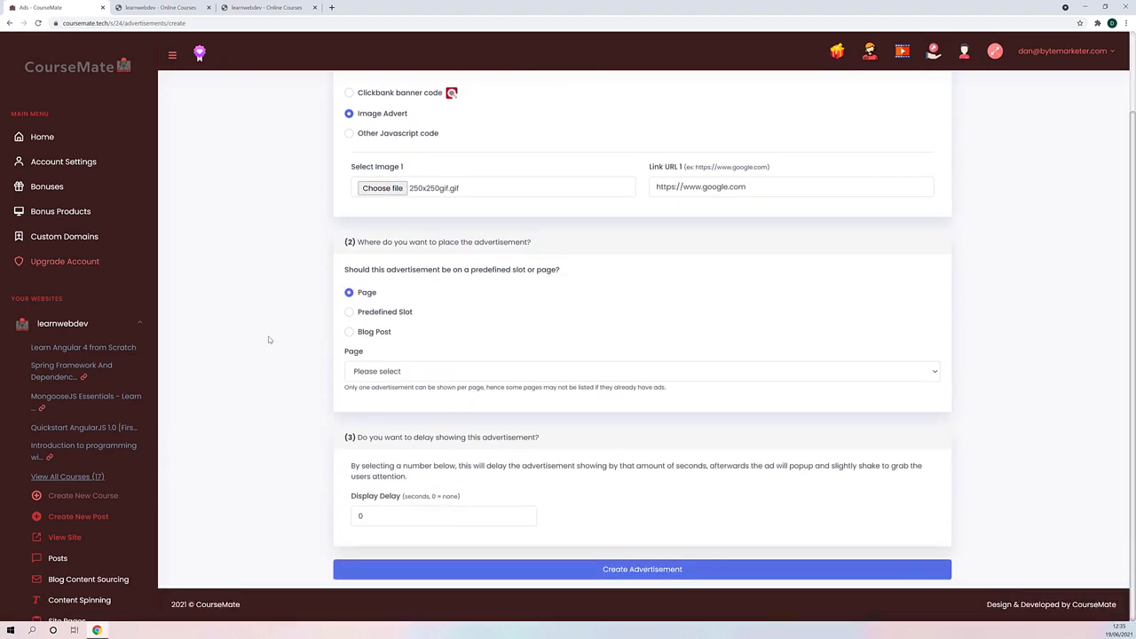
left_click(381, 377)
left_click(388, 374)
left_click(349, 312)
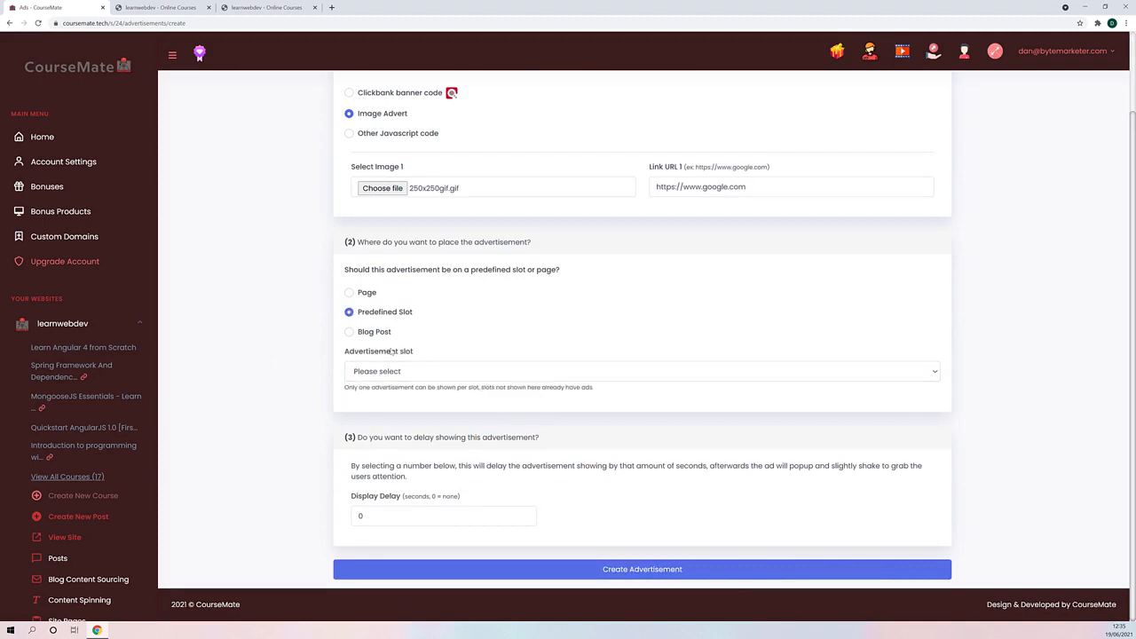
left_click(387, 372)
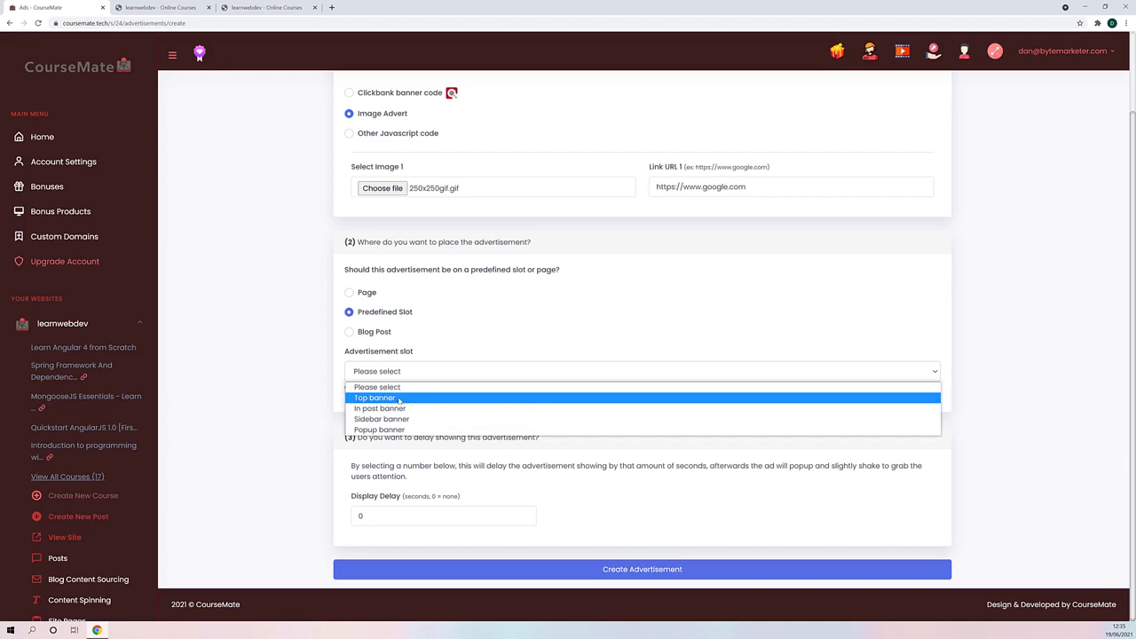
left_click(483, 339)
left_click(362, 337)
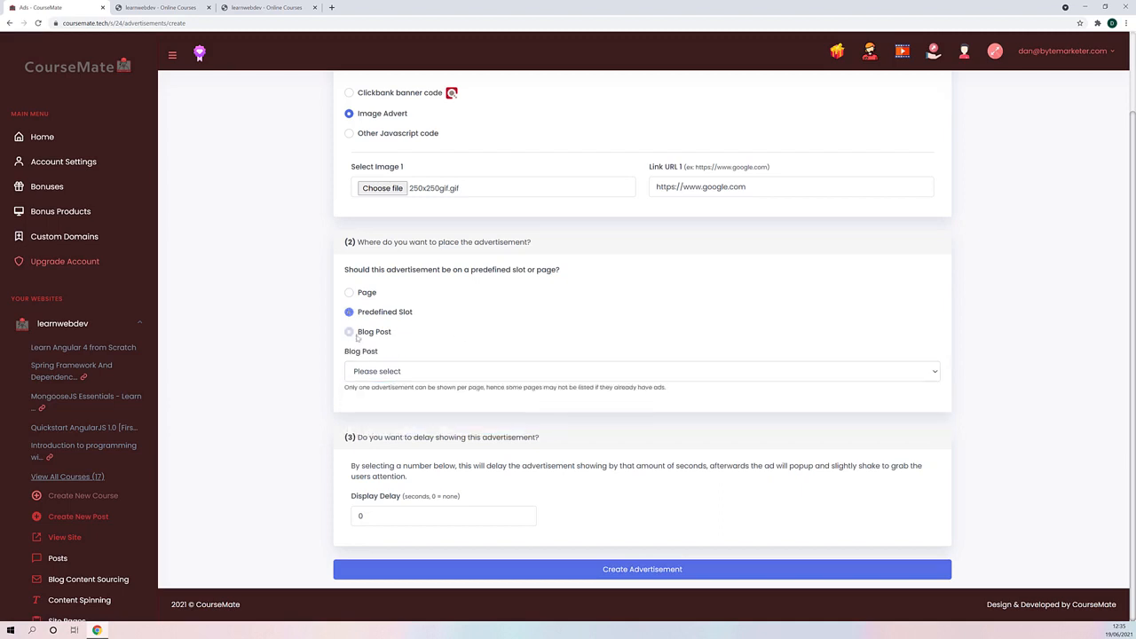
left_click(411, 371)
left_click(456, 353)
- Switch the new advertisement's type to Other Javascript code
scroll(506, 385, "up", 1)
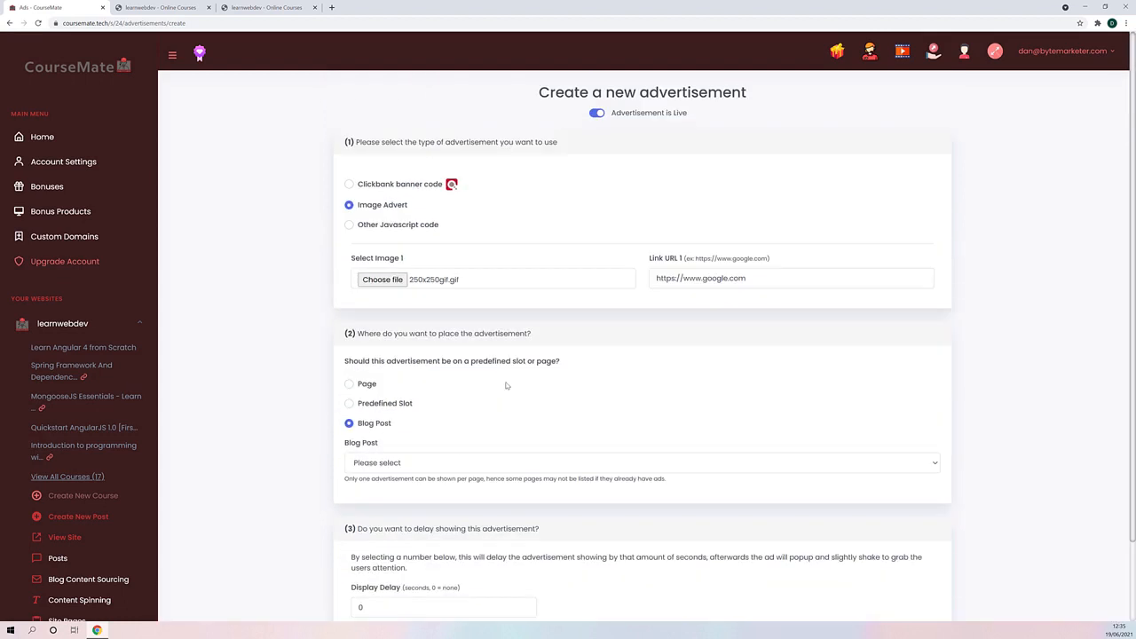
left_click(351, 225)
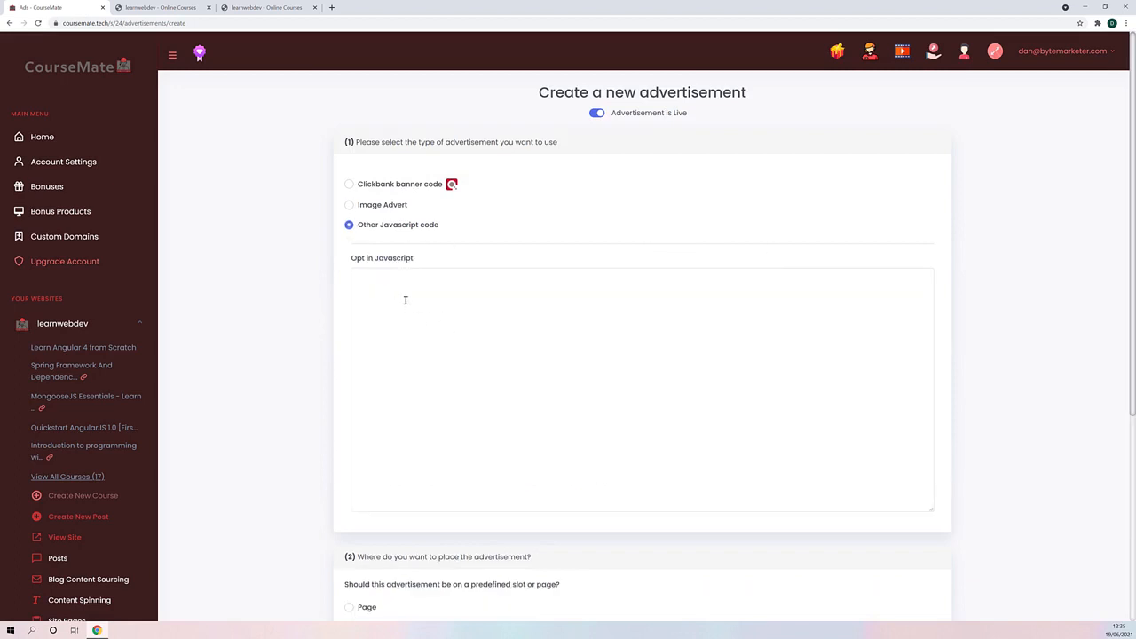
- Set the advertisement's placement to Predefined Slot and look through the available advertisement slots without choosing one
scroll(399, 302, "down", 1)
scroll(453, 321, "up", 1)
scroll(466, 321, "down", 3)
scroll(457, 329, "up", 2)
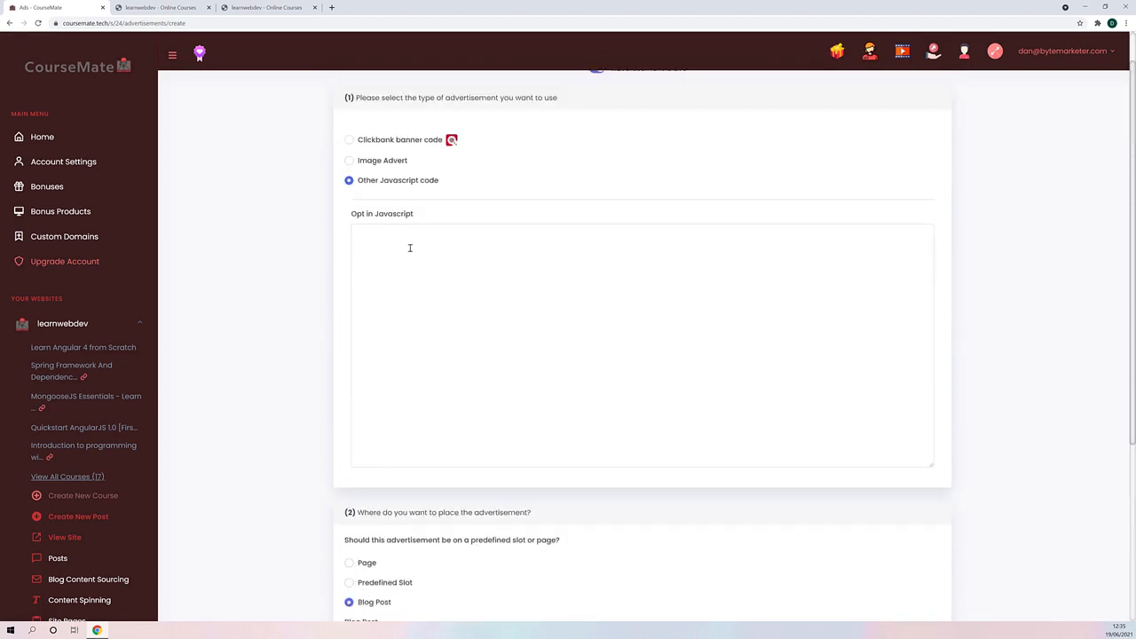
scroll(455, 291, "down", 3)
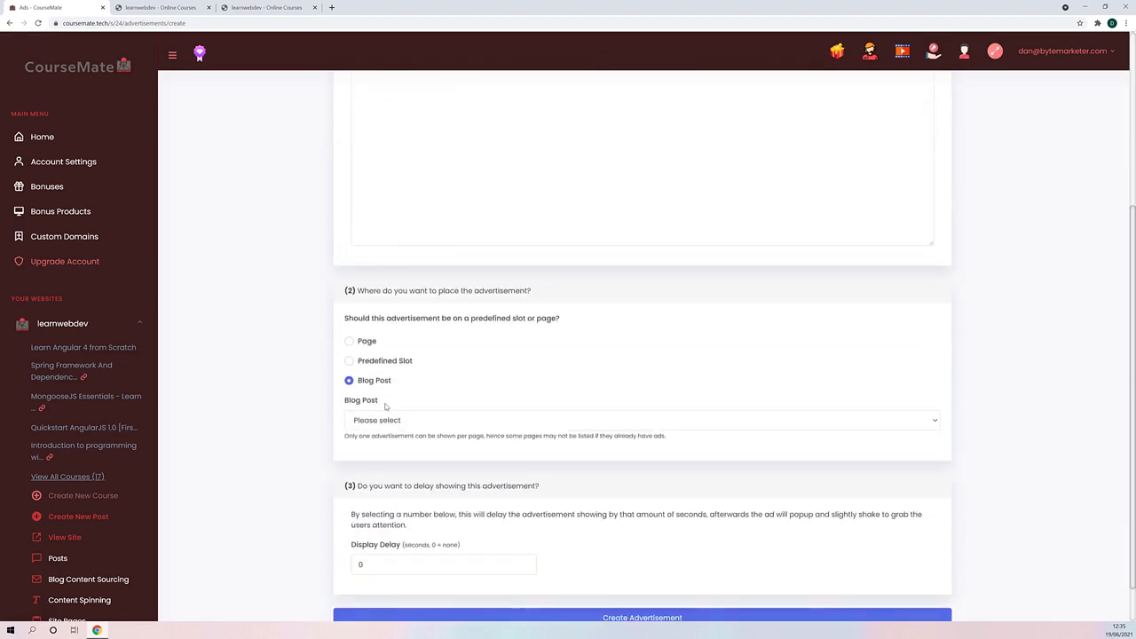
left_click(378, 362)
left_click(427, 421)
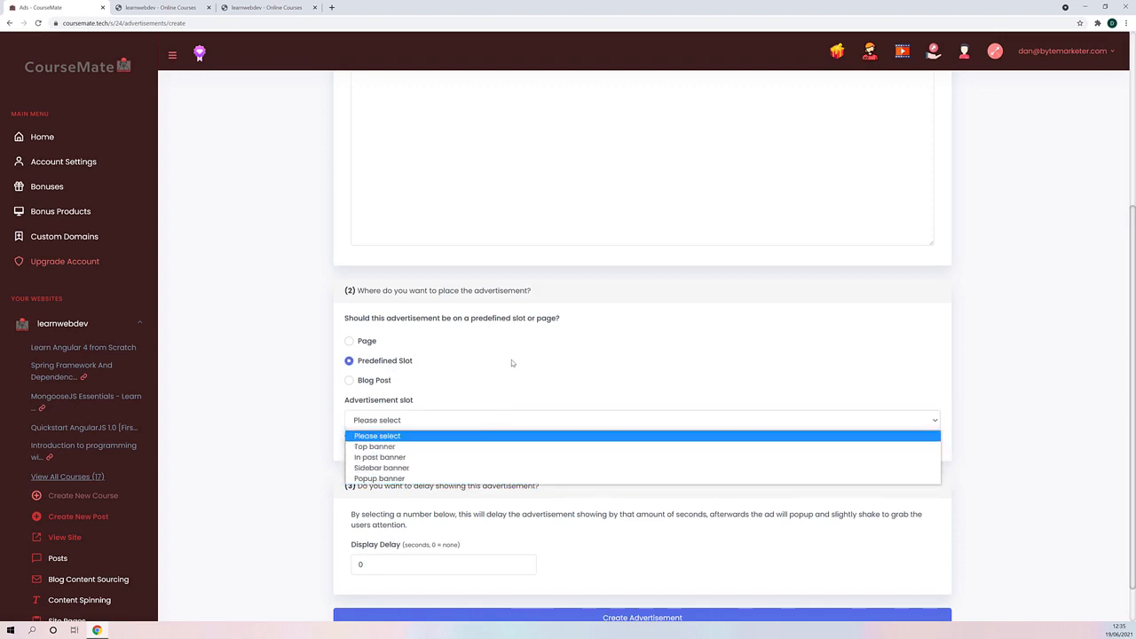
scroll(324, 308, "up", 4)
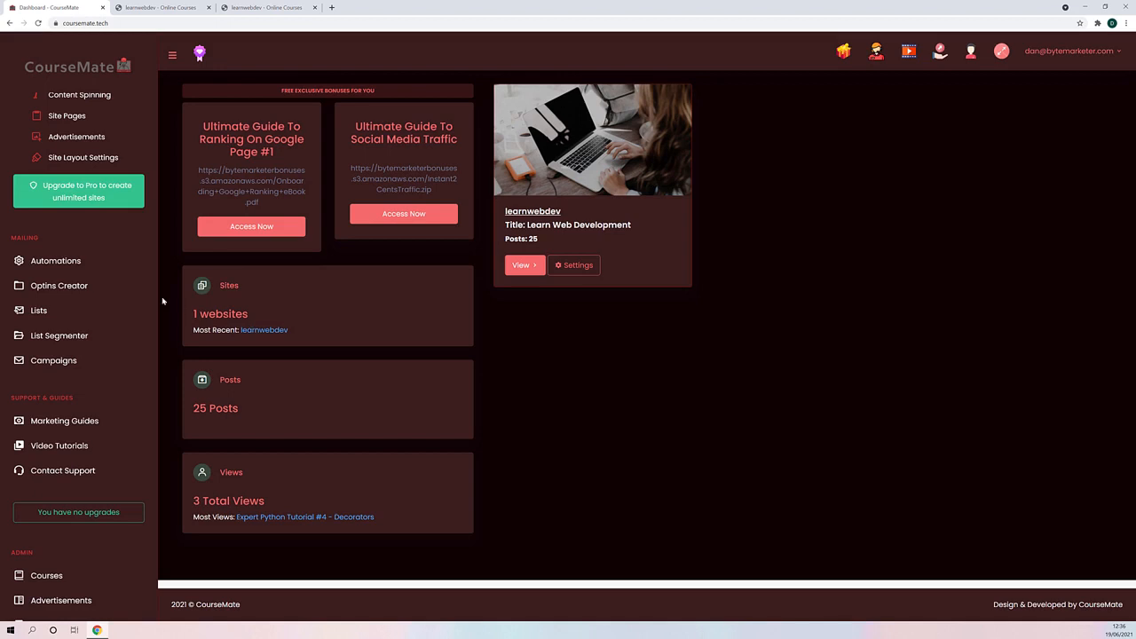
- Open the overview of mailing opt-in forms in the Optins Creator
left_click(76, 286)
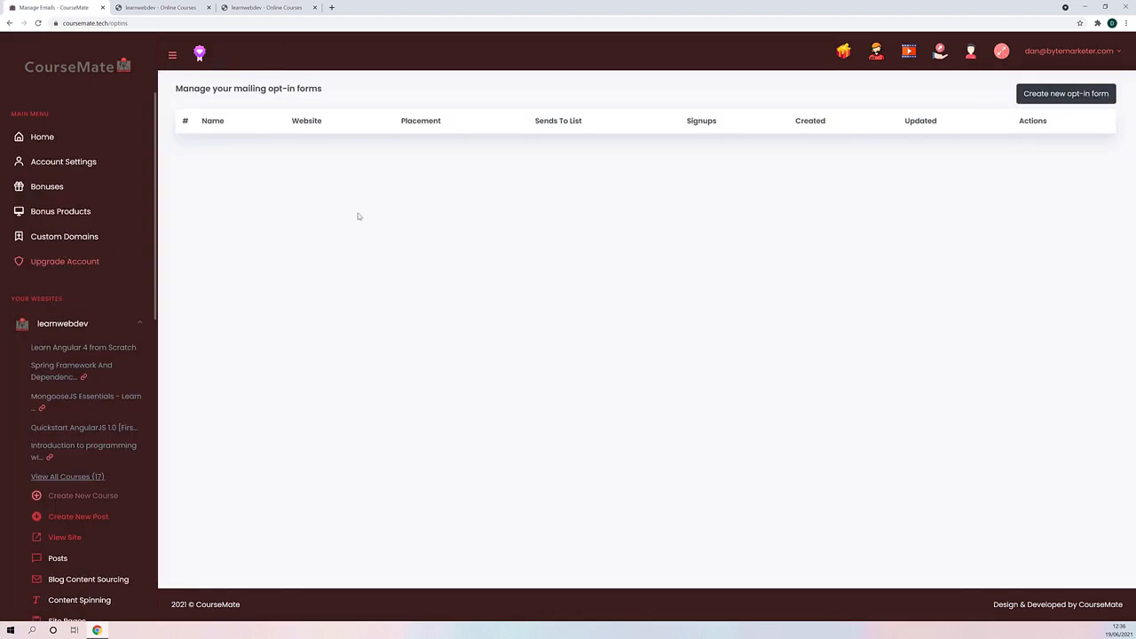
scroll(87, 399, "down", 4)
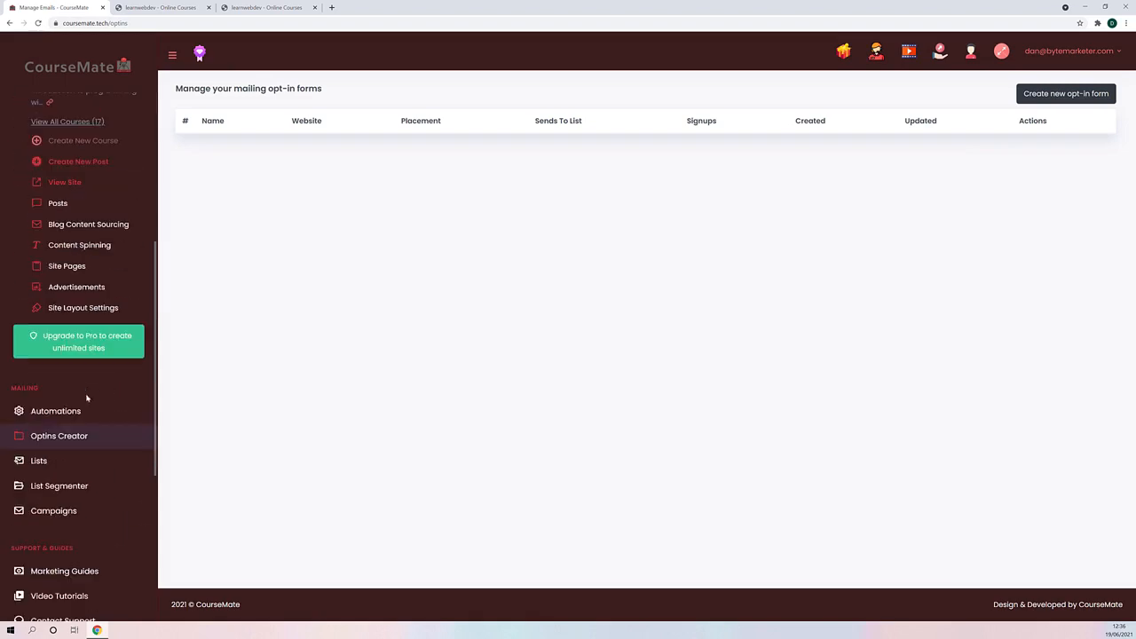
scroll(87, 398, "up", 2)
scroll(55, 398, "down", 3)
- Create a new mailing list named Example List and save it
left_click(42, 425)
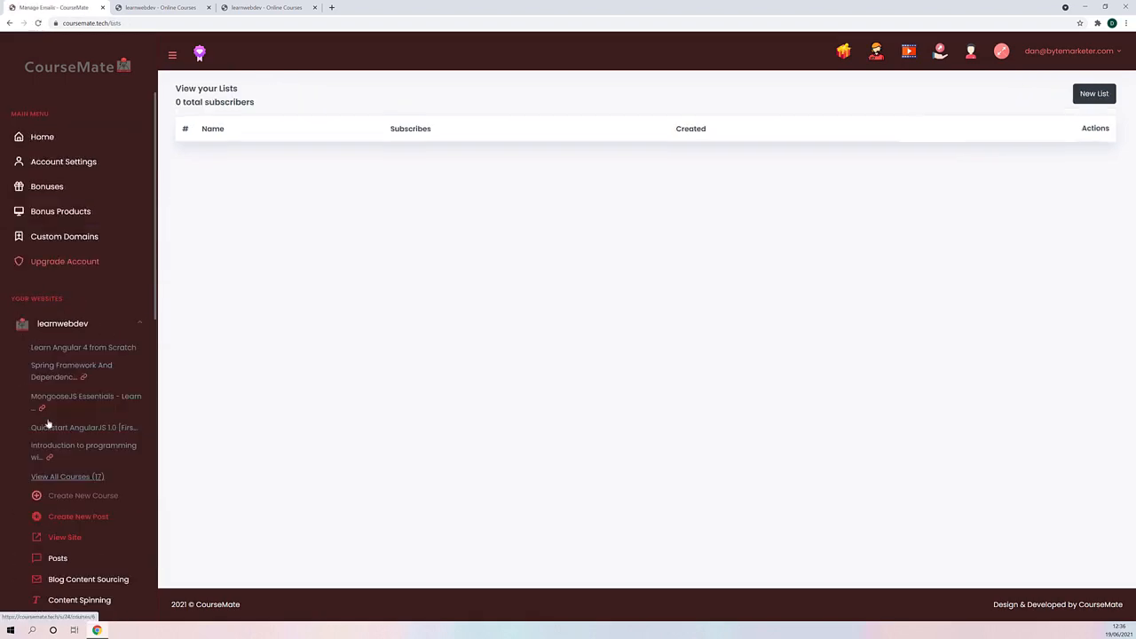
scroll(142, 428, "down", 1)
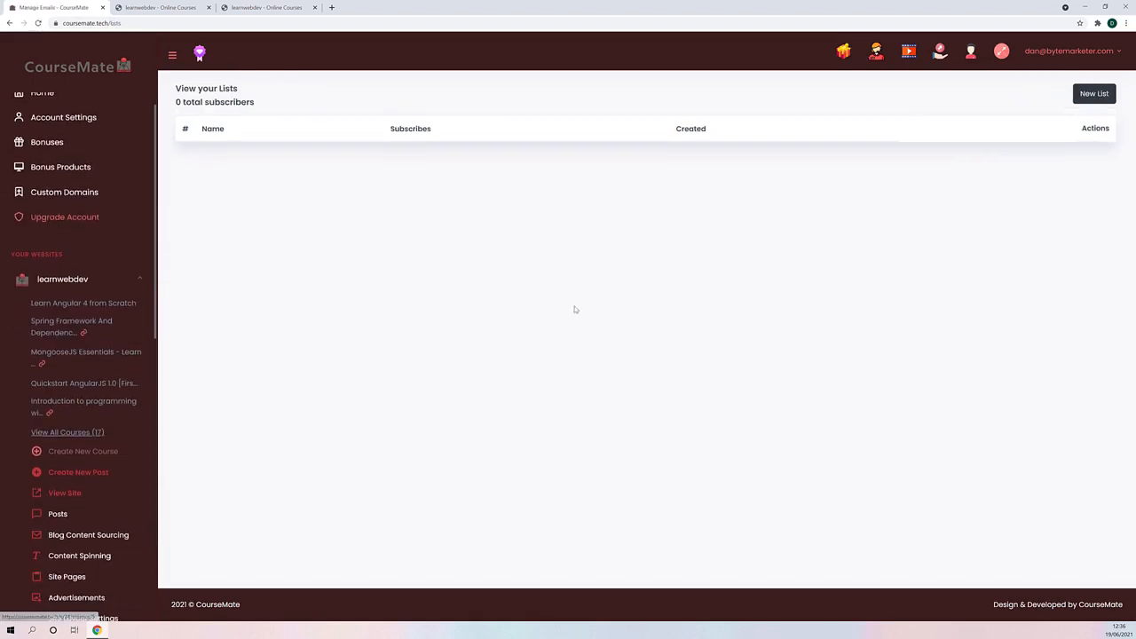
left_click(1094, 94)
left_click(508, 168)
type("Ex")
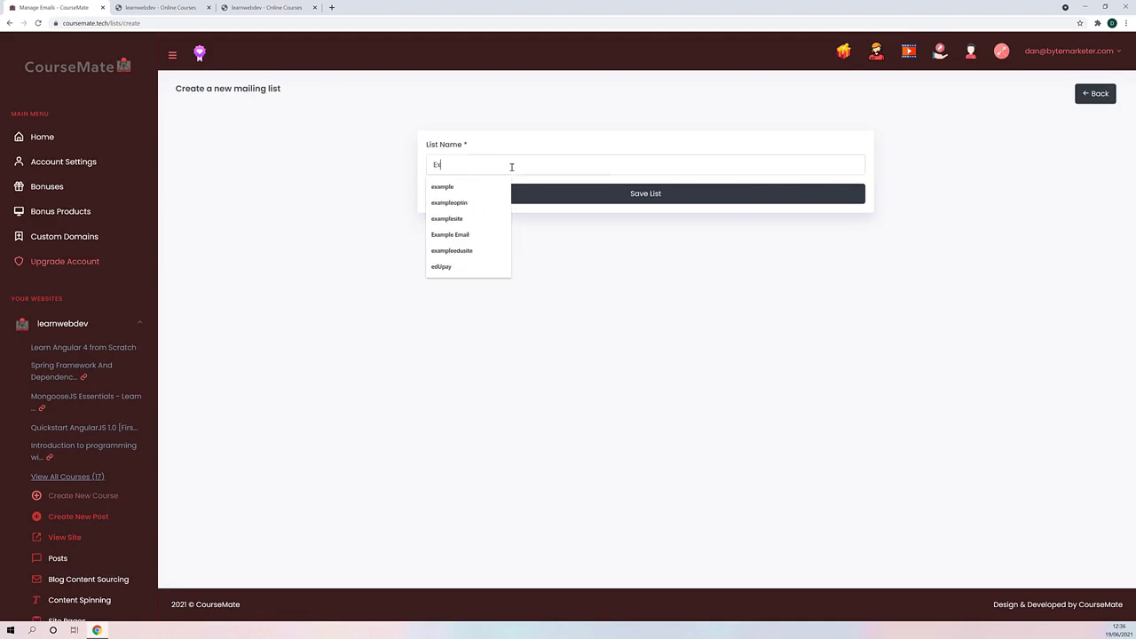
type("ample Lis")
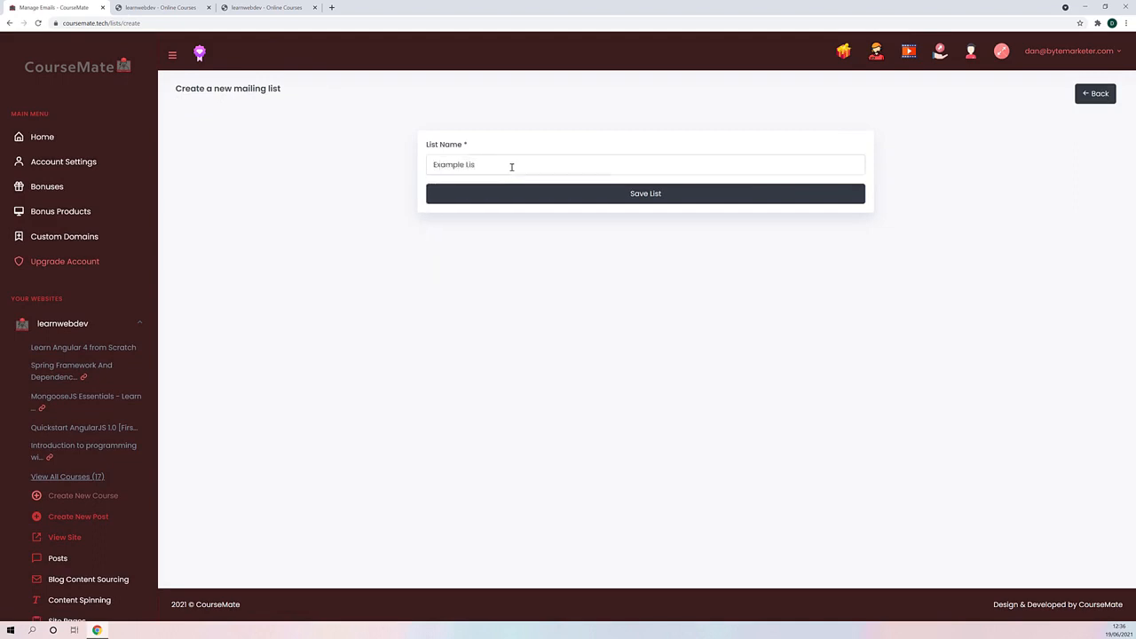
type("t")
left_click(657, 193)
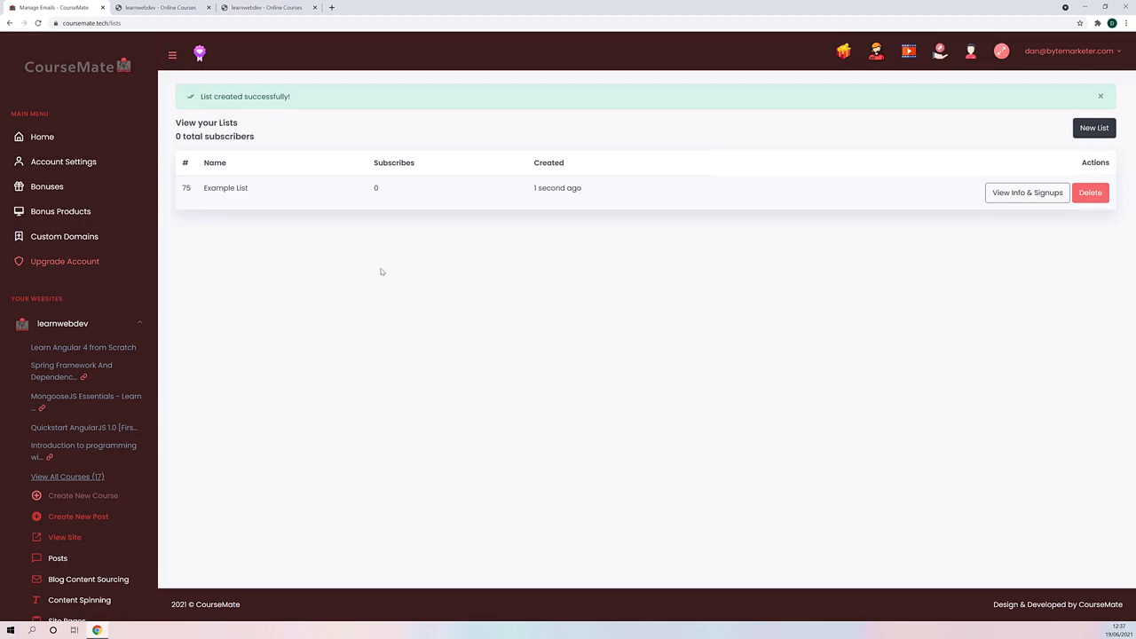
- Start a new mailing opt-in form and name it example optin
scroll(94, 292, "down", 5)
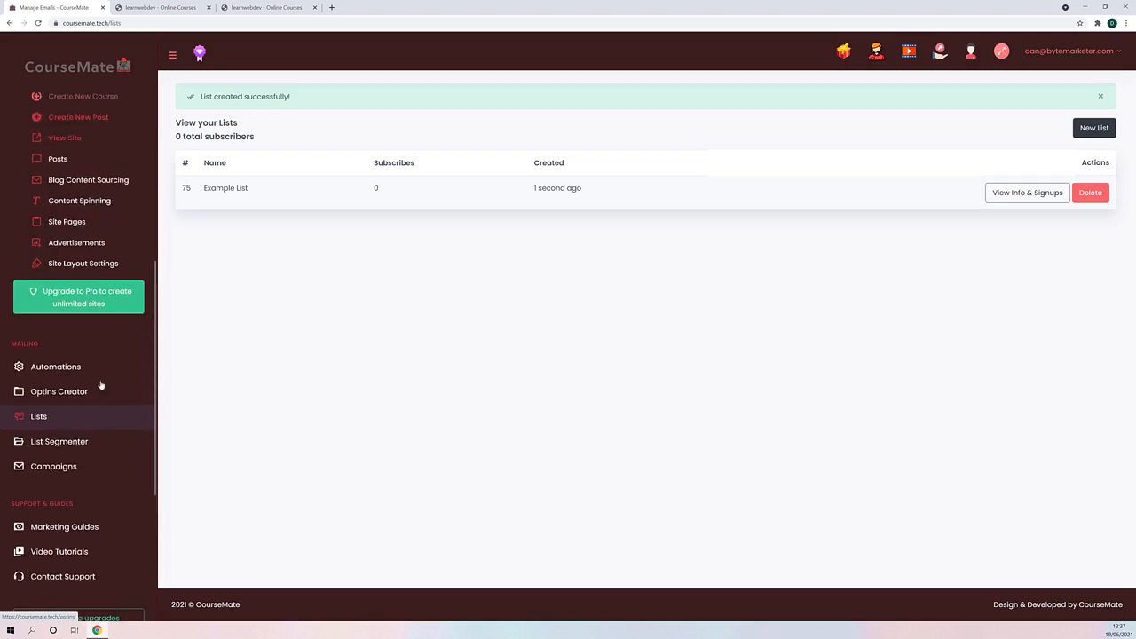
scroll(101, 385, "up", 2)
scroll(106, 364, "down", 4)
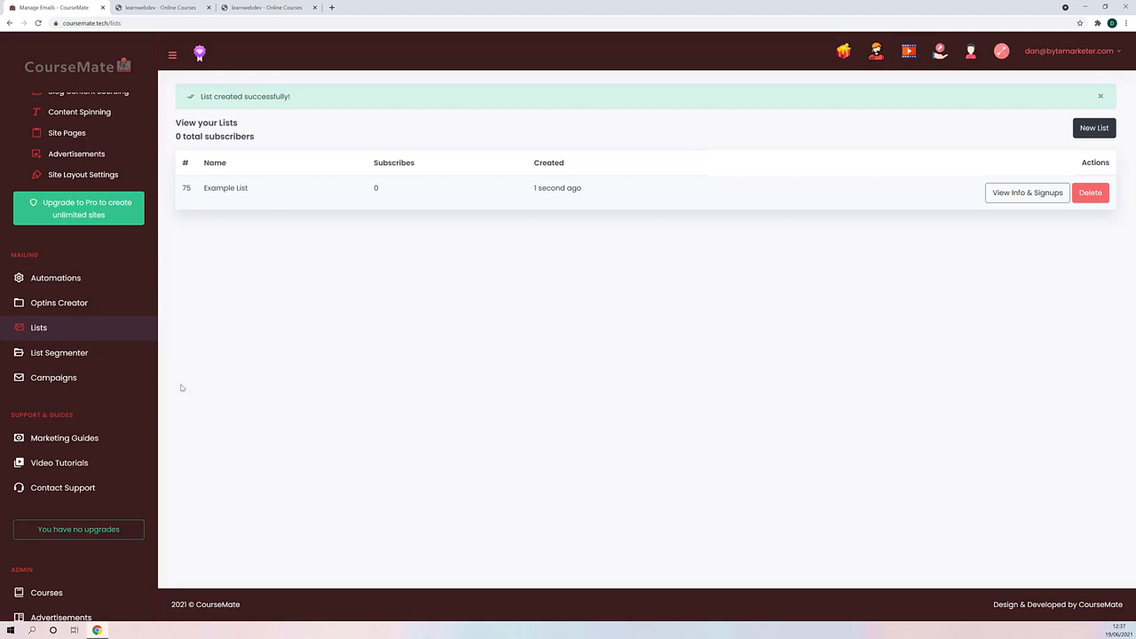
left_click(64, 306)
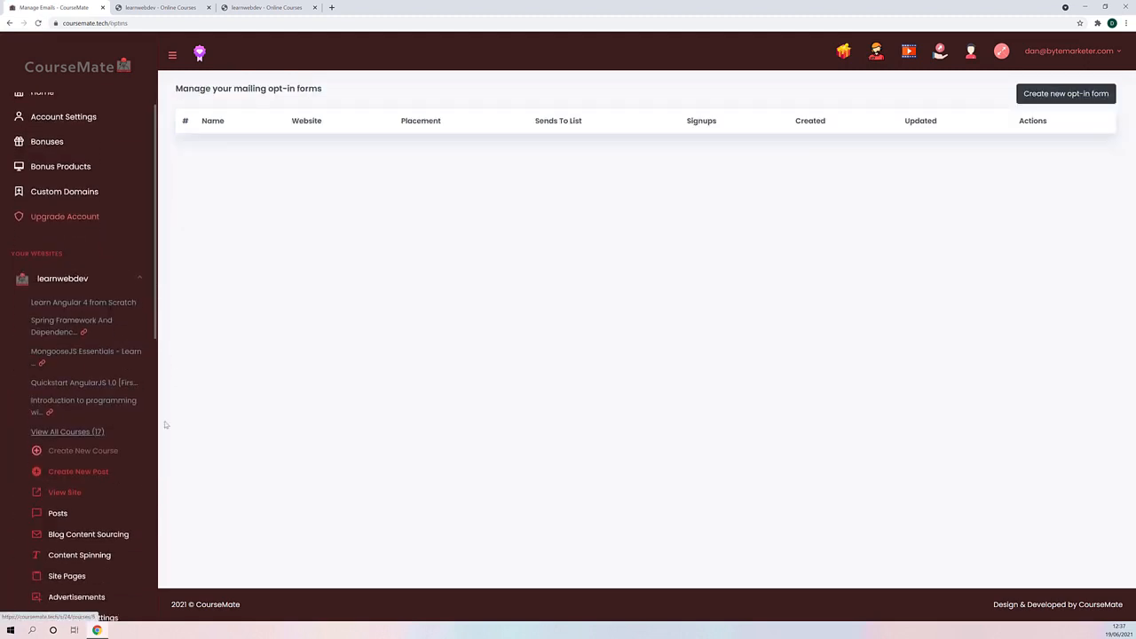
left_click(1044, 95)
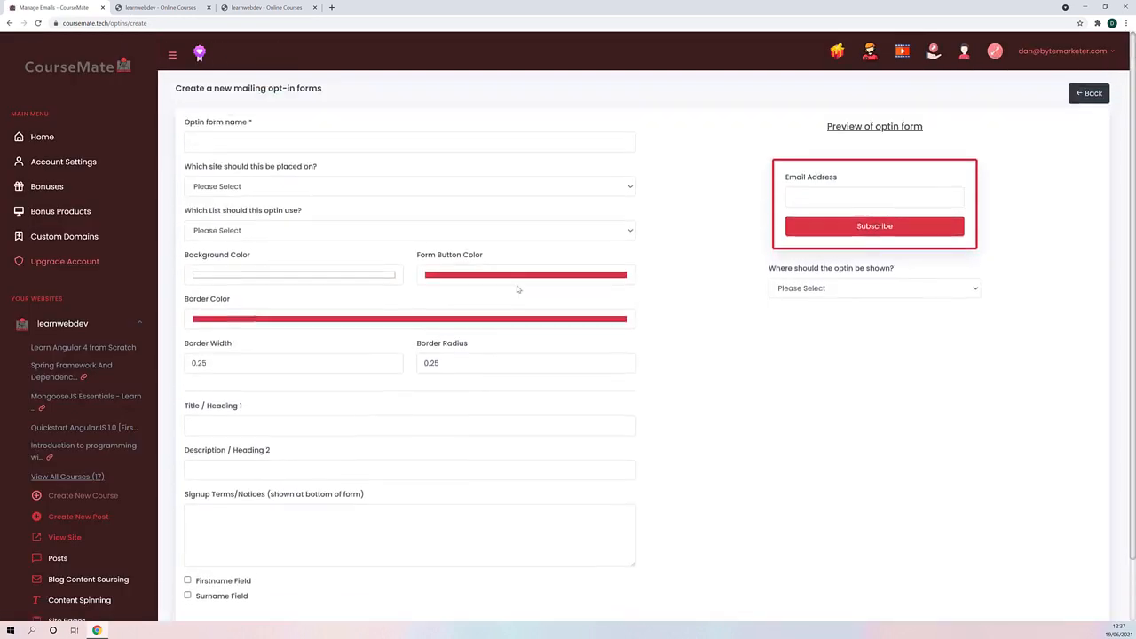
left_click(252, 140)
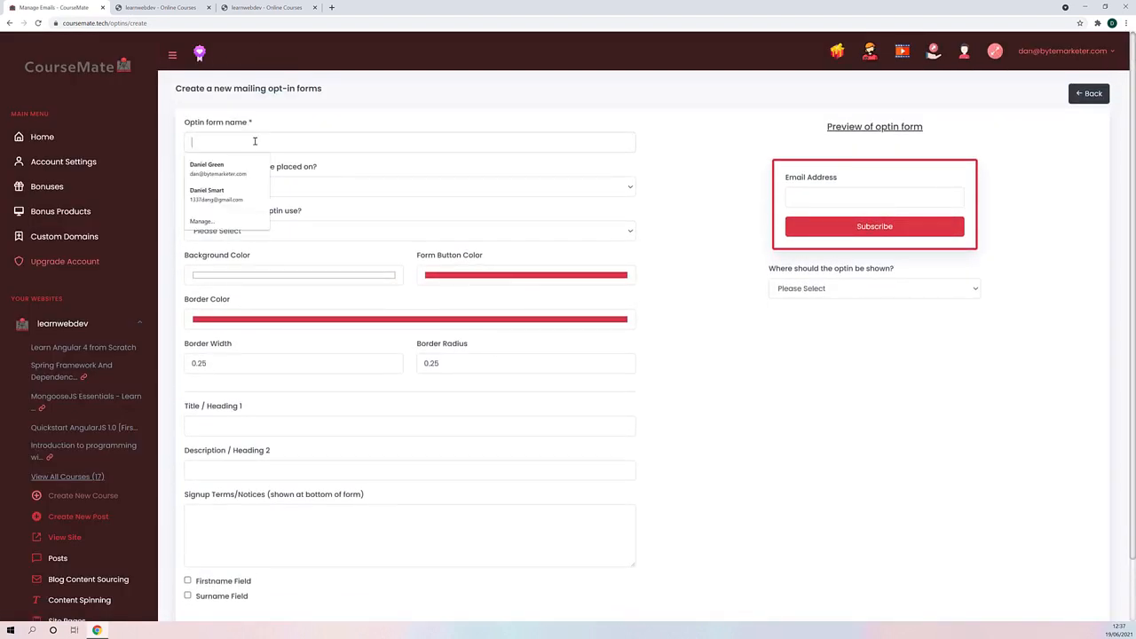
type("esam")
key("BackSpace")
key("BackSpace")
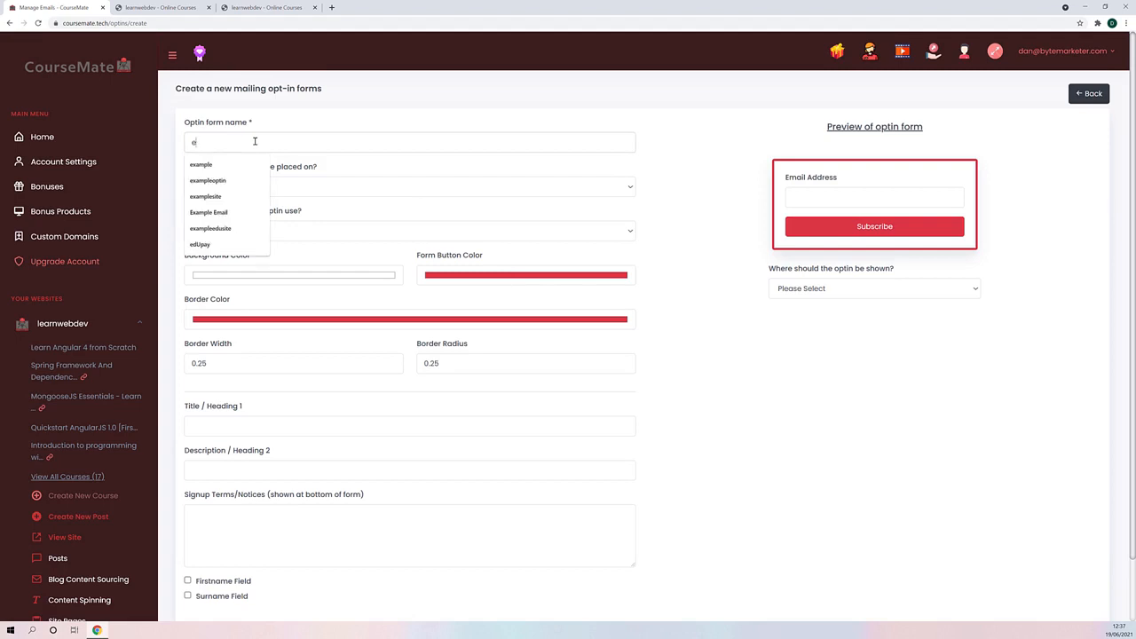
type("xample optin")
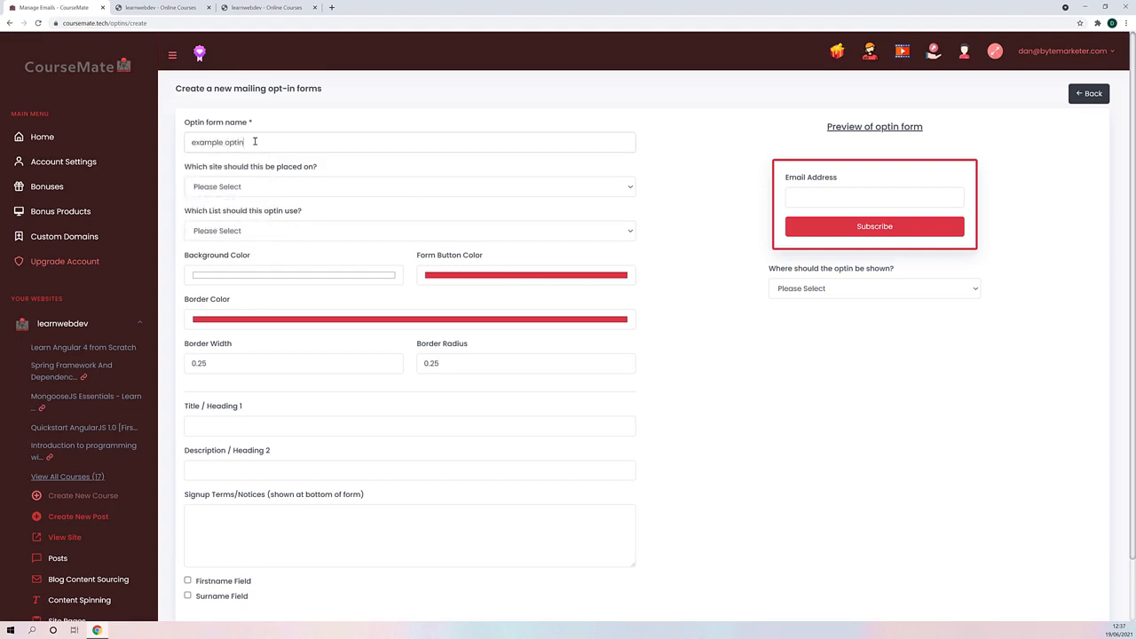
- Place the opt-in form on the learnwebdev site and have it use Example List
scroll(309, 158, "down", 1)
left_click(281, 140)
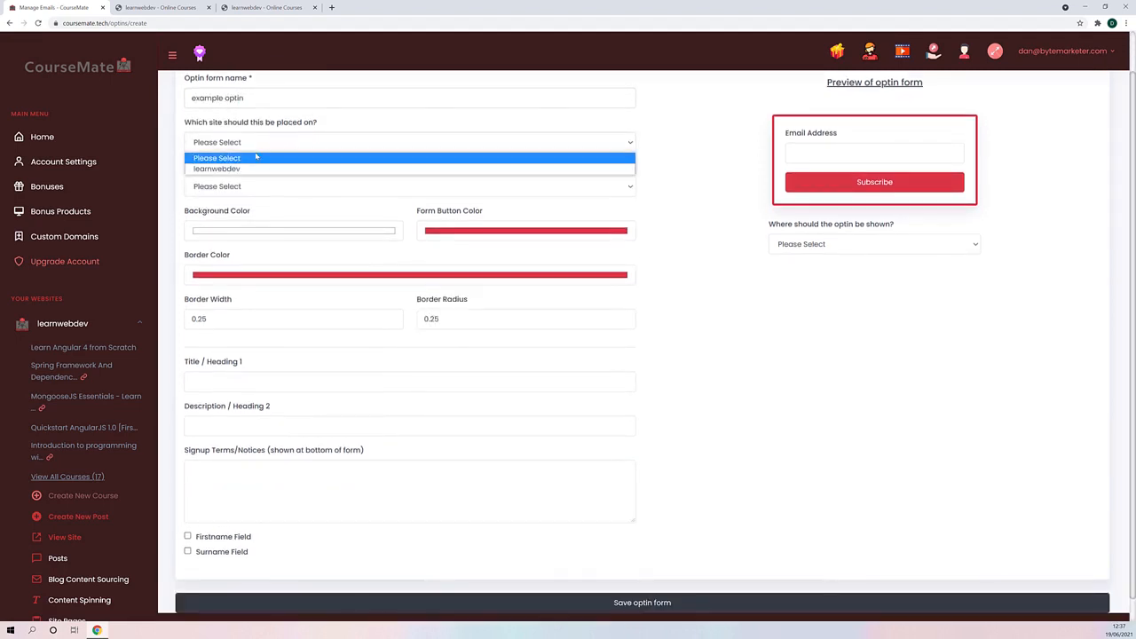
left_click(247, 166)
left_click(253, 186)
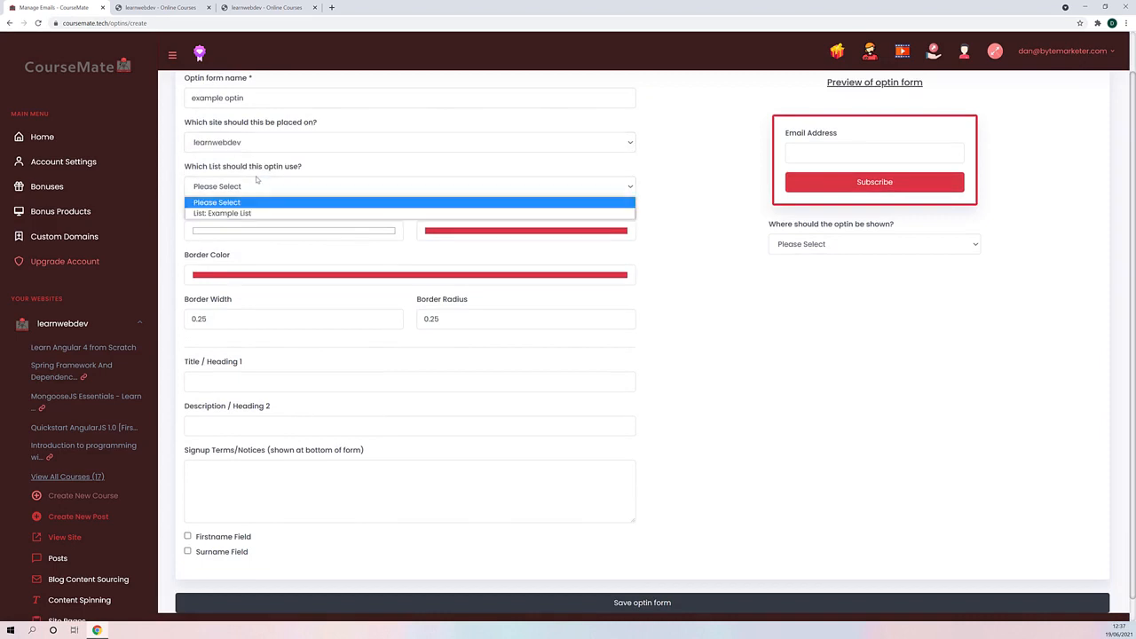
left_click(244, 213)
- Set the opt-in form's Title / Heading 1 to Example Heading and include the Firstname and Surname fields
scroll(291, 224, "down", 1)
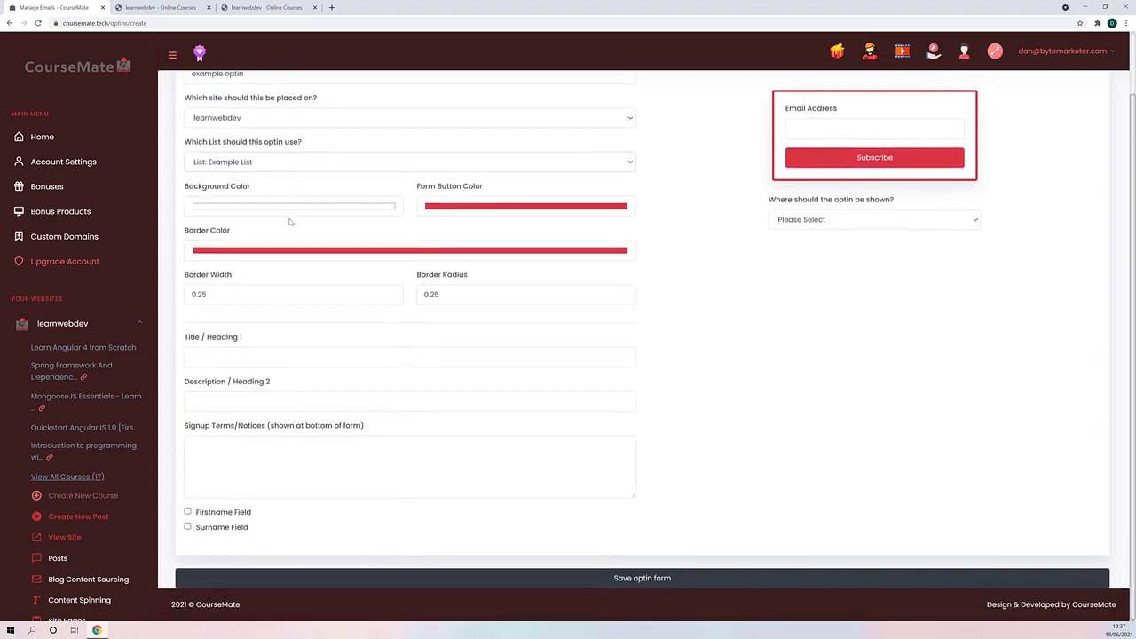
scroll(338, 362, "up", 1)
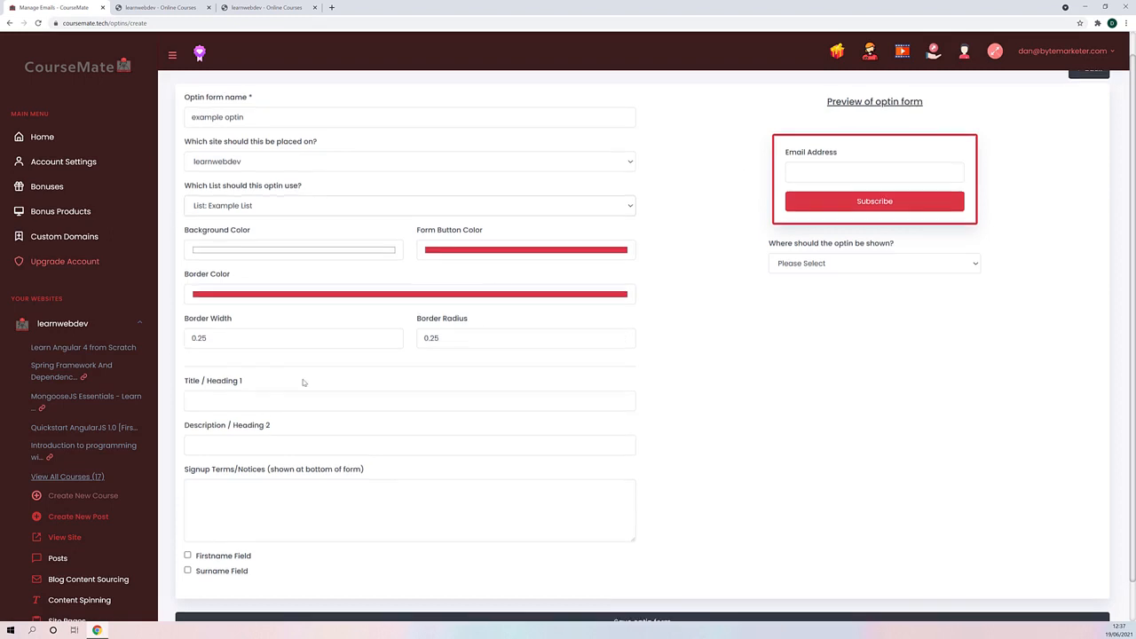
scroll(282, 395, "down", 1)
left_click(206, 356)
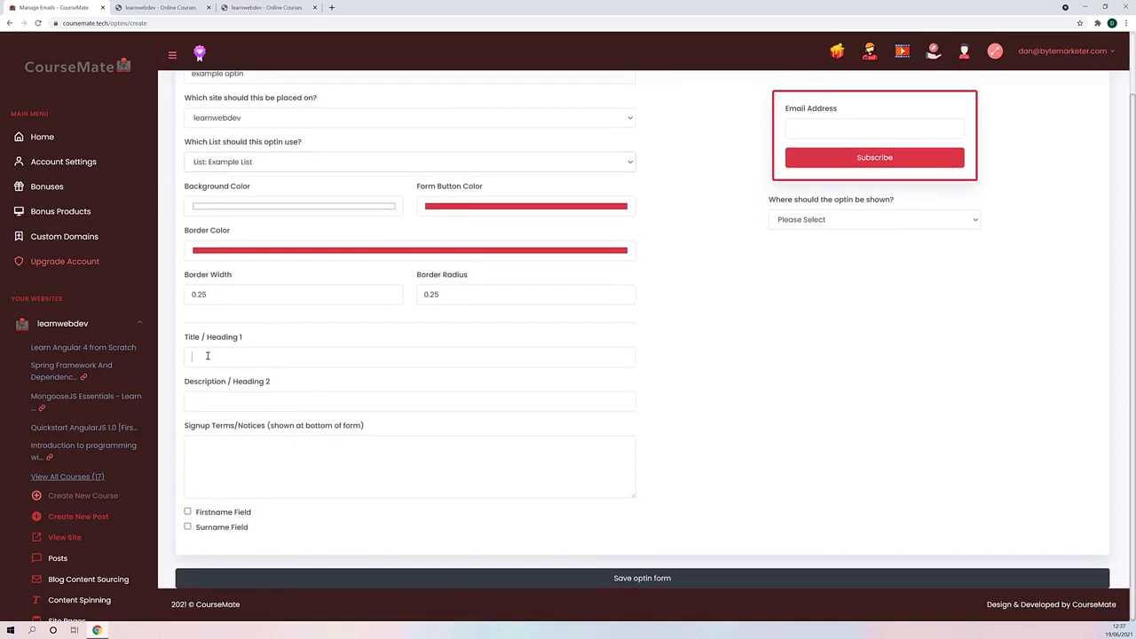
type("ERxa")
key("BackSpace")
key("BackSpace")
key("BackSpace")
key("BackSpace")
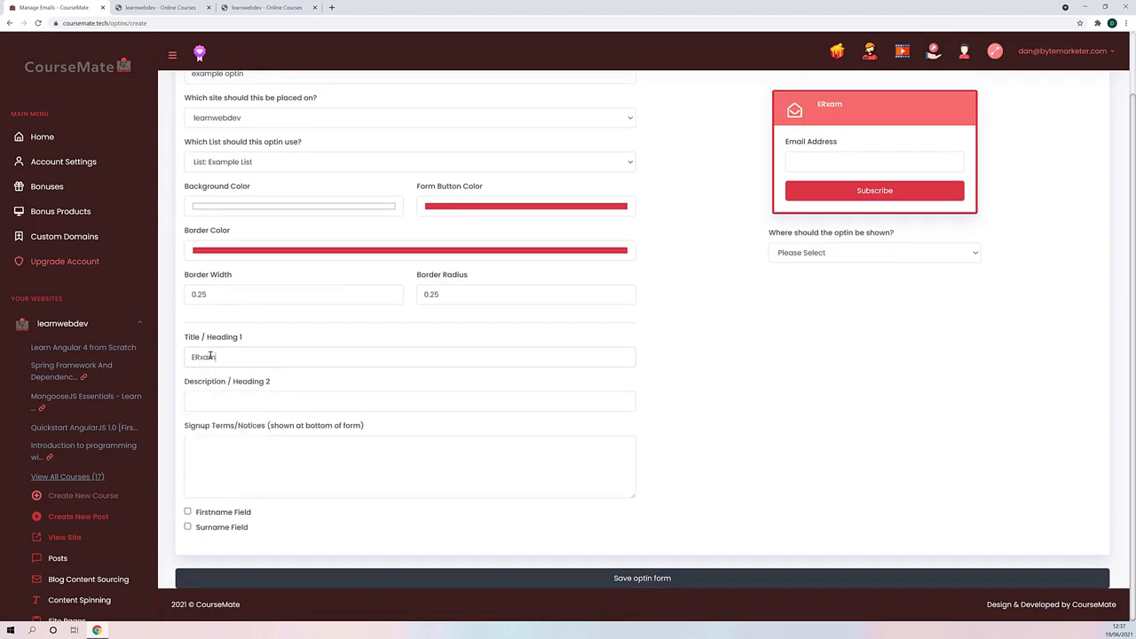
type("Example ")
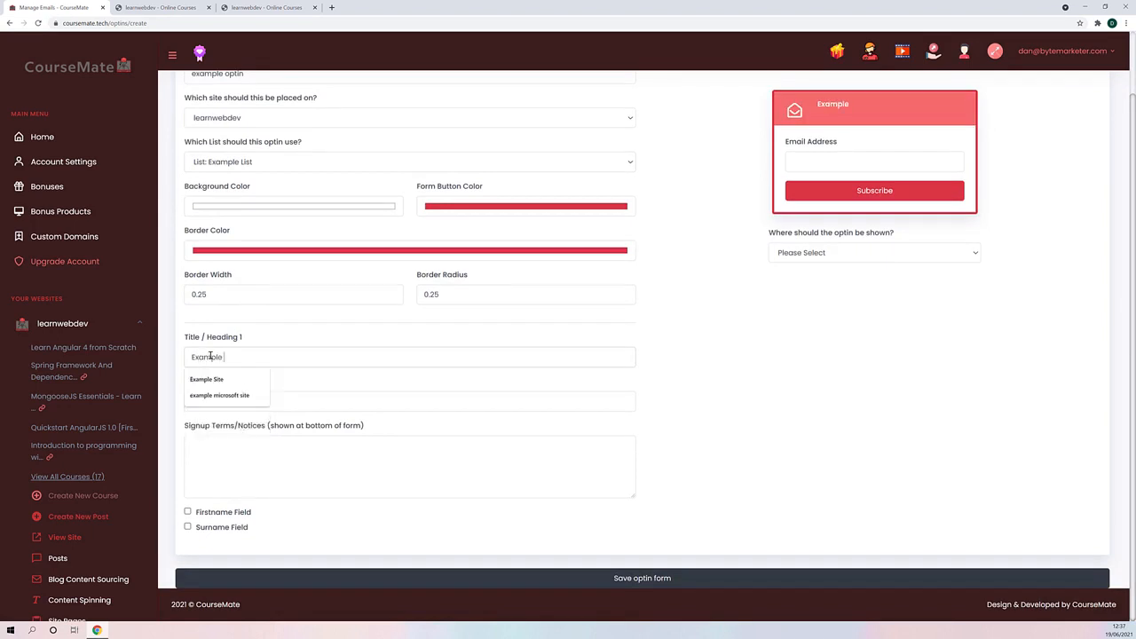
type("Her")
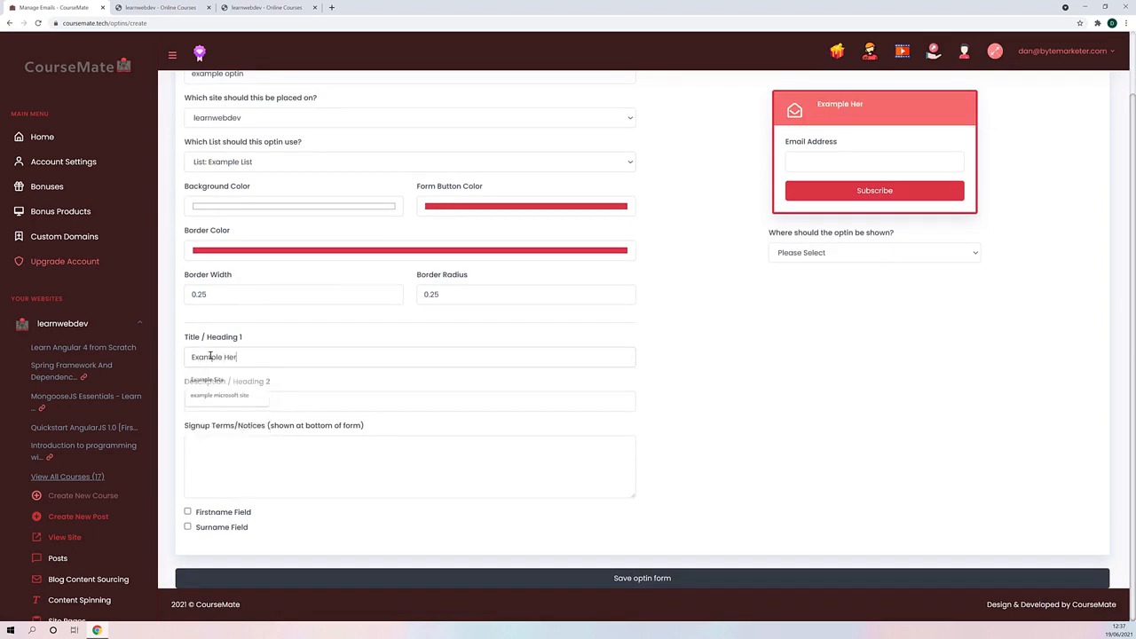
type("aading")
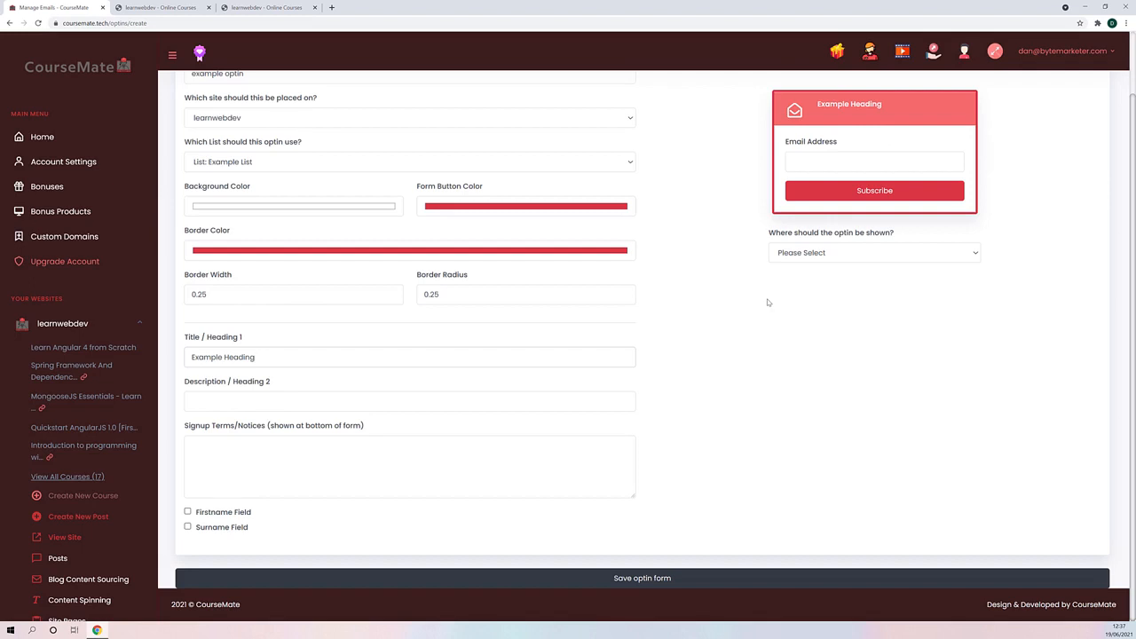
left_click(188, 512)
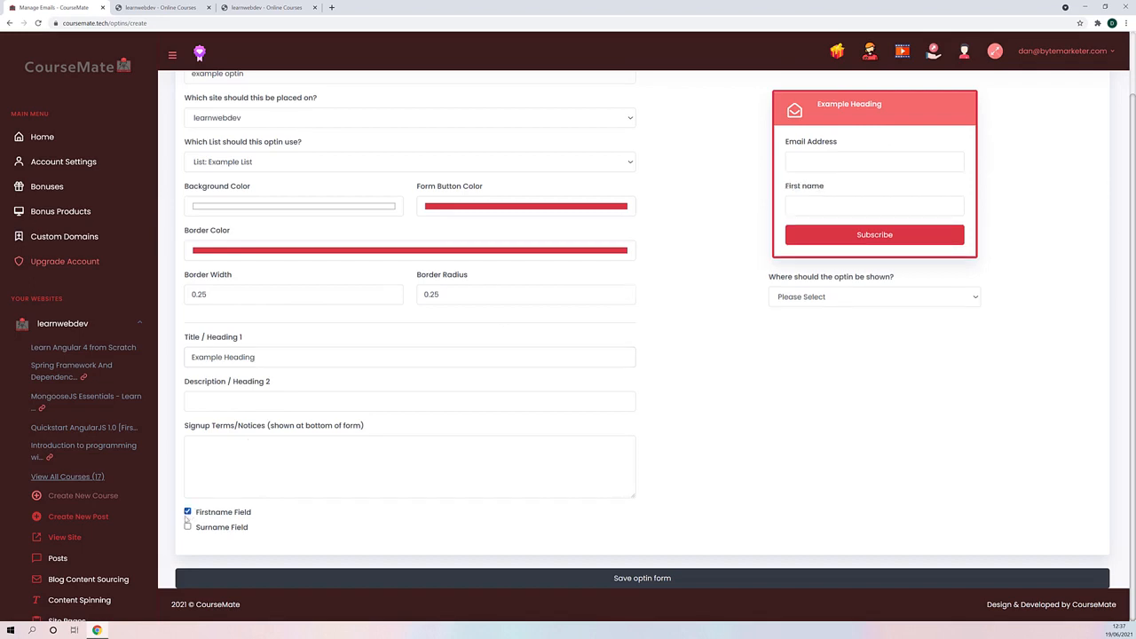
left_click(187, 528)
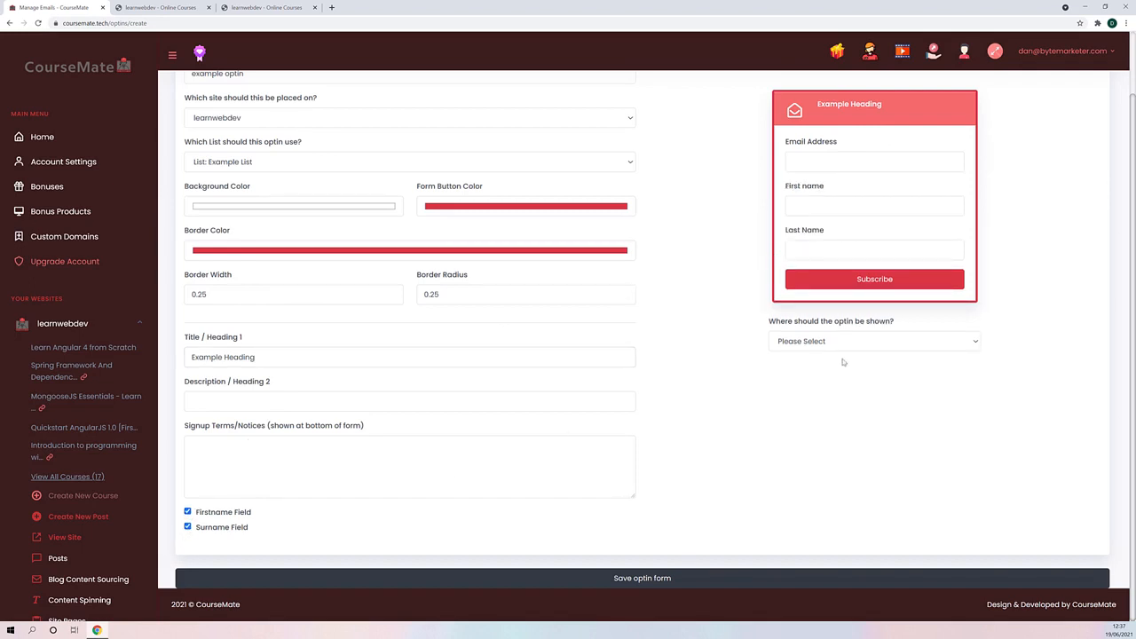
- Set the opt-in form to be shown in the Index Sidebar and save the form
left_click(817, 342)
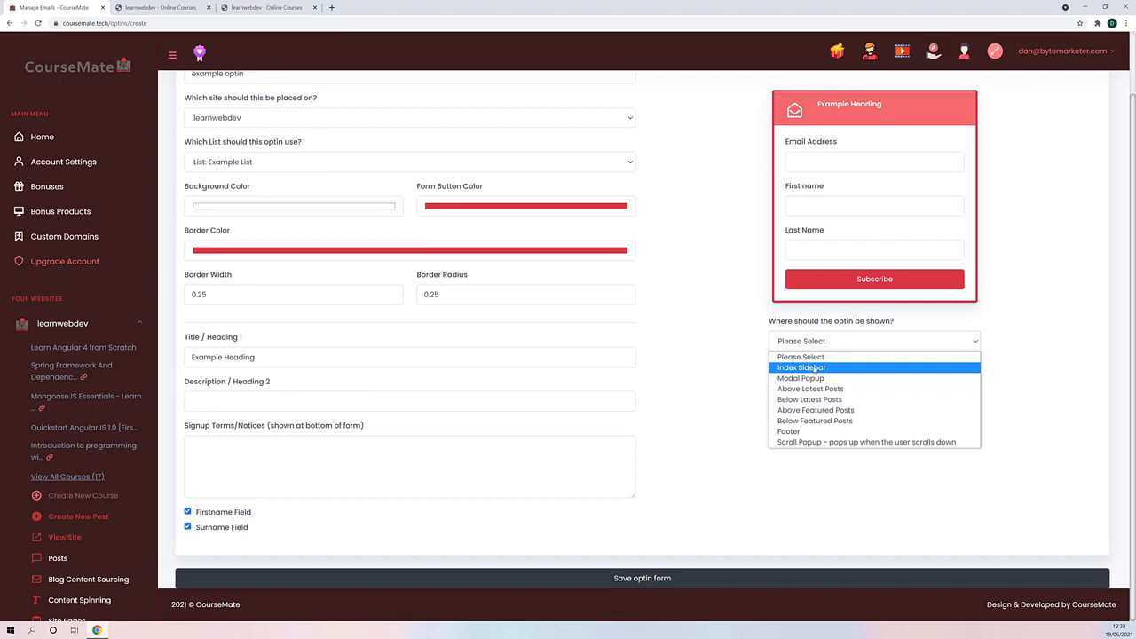
left_click(815, 368)
left_click(813, 344)
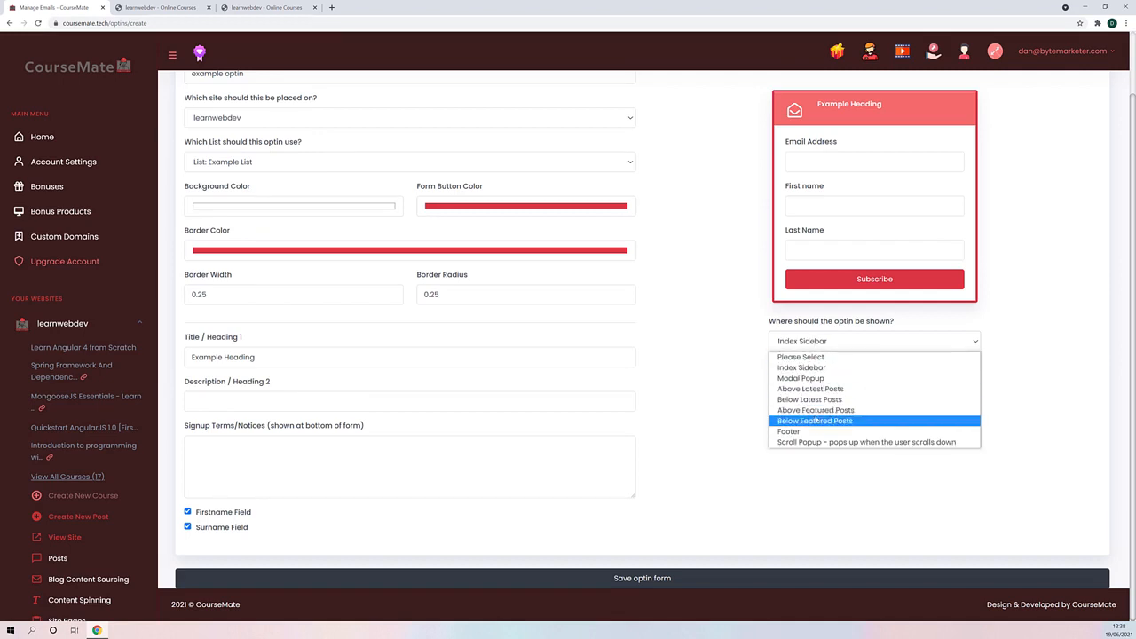
left_click(832, 370)
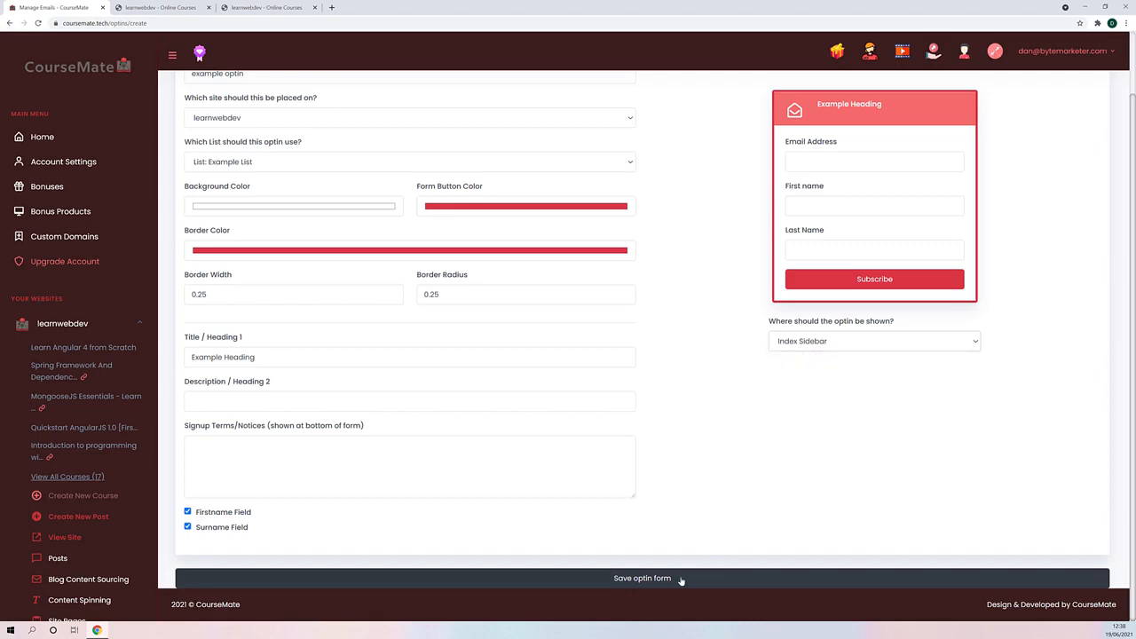
left_click(647, 579)
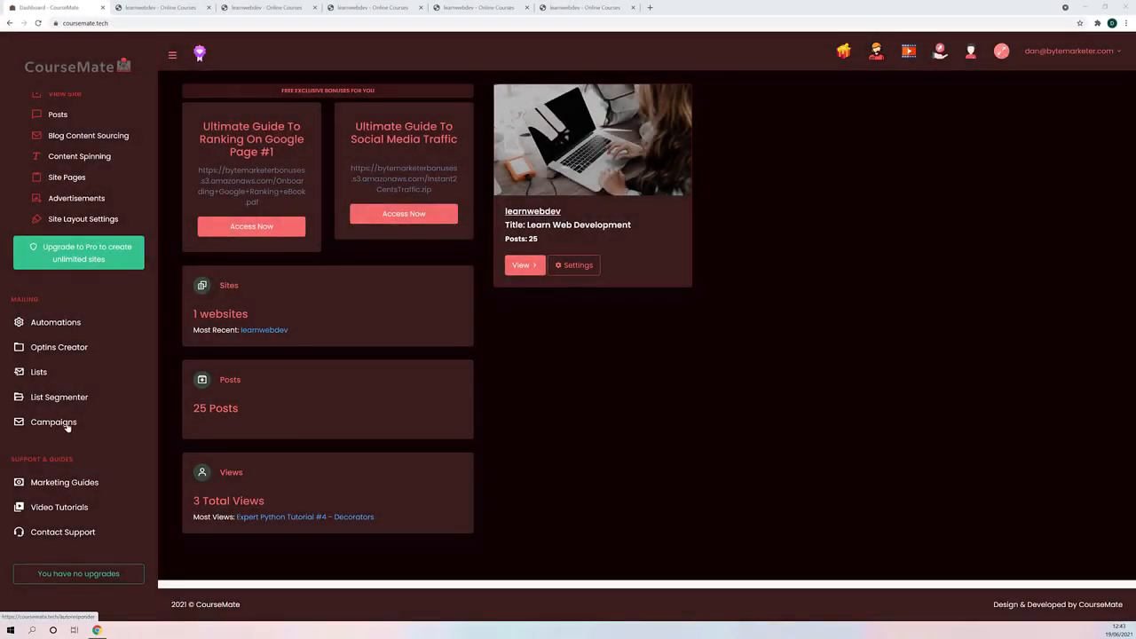
- Look at the mailing lists and open the mail campaigns overview
left_click(55, 374)
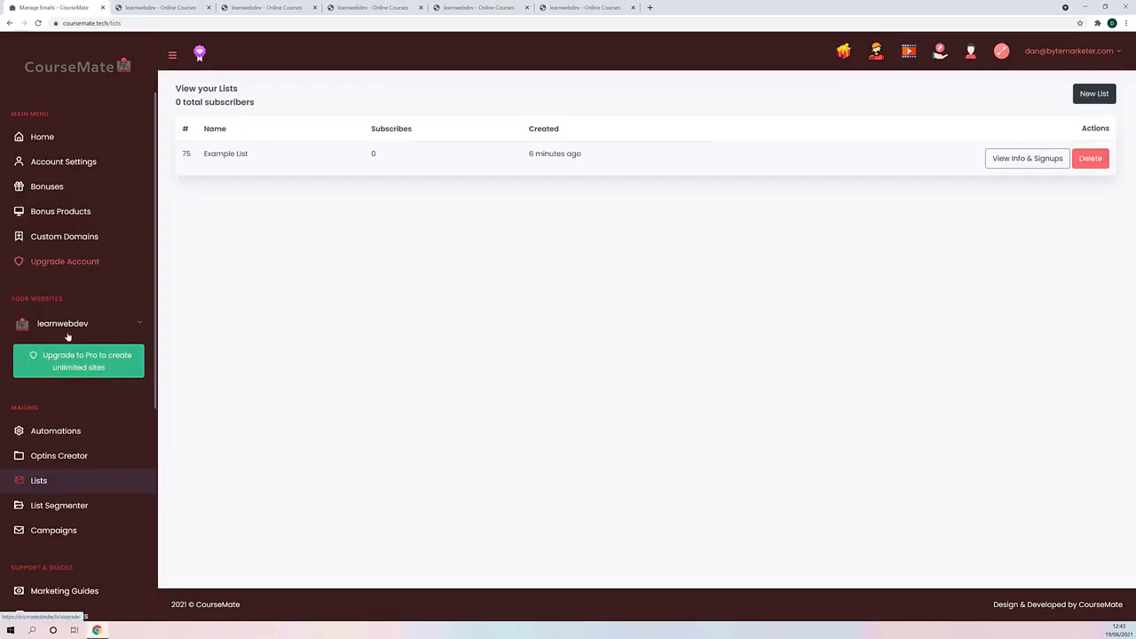
scroll(83, 400, "down", 2)
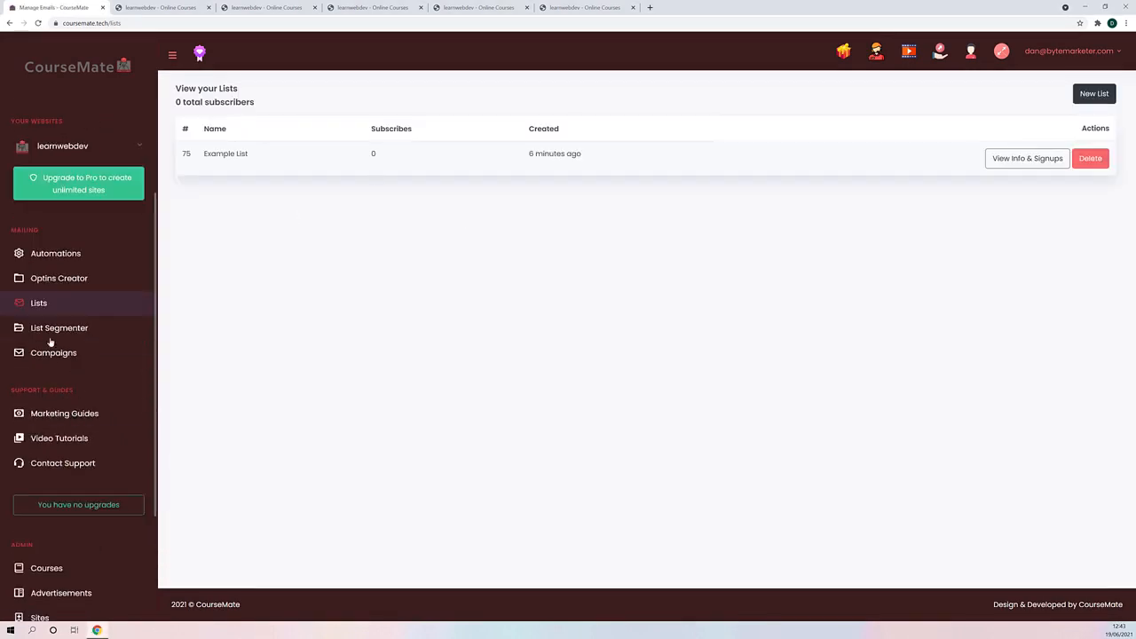
left_click(63, 352)
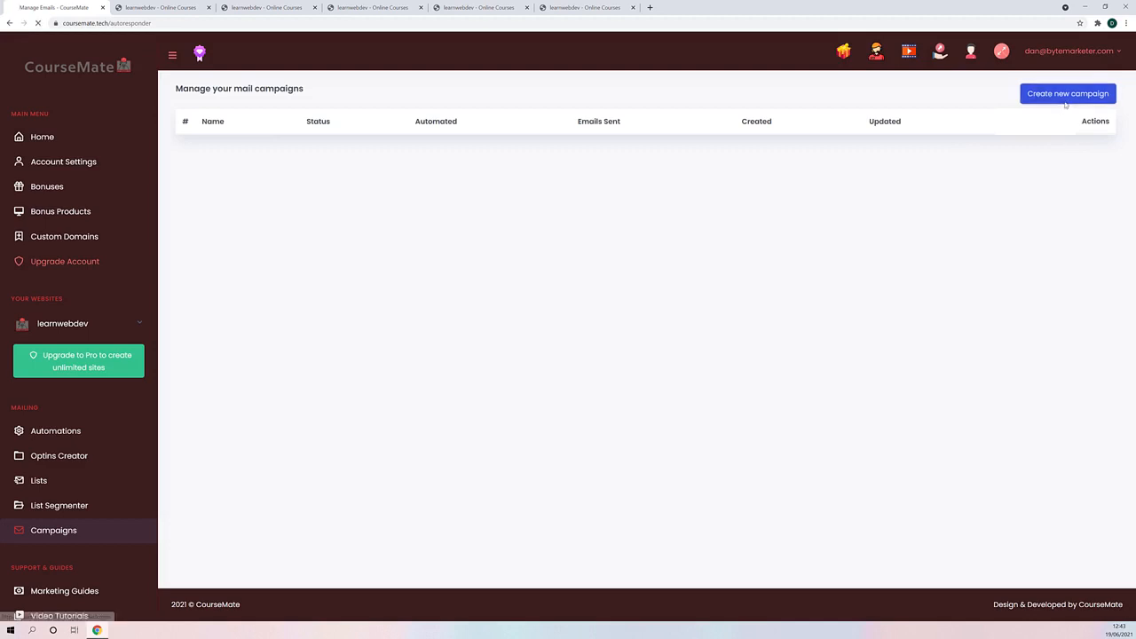
- Create and save a mail campaign named example email that is sent to Example List
left_click(1067, 93)
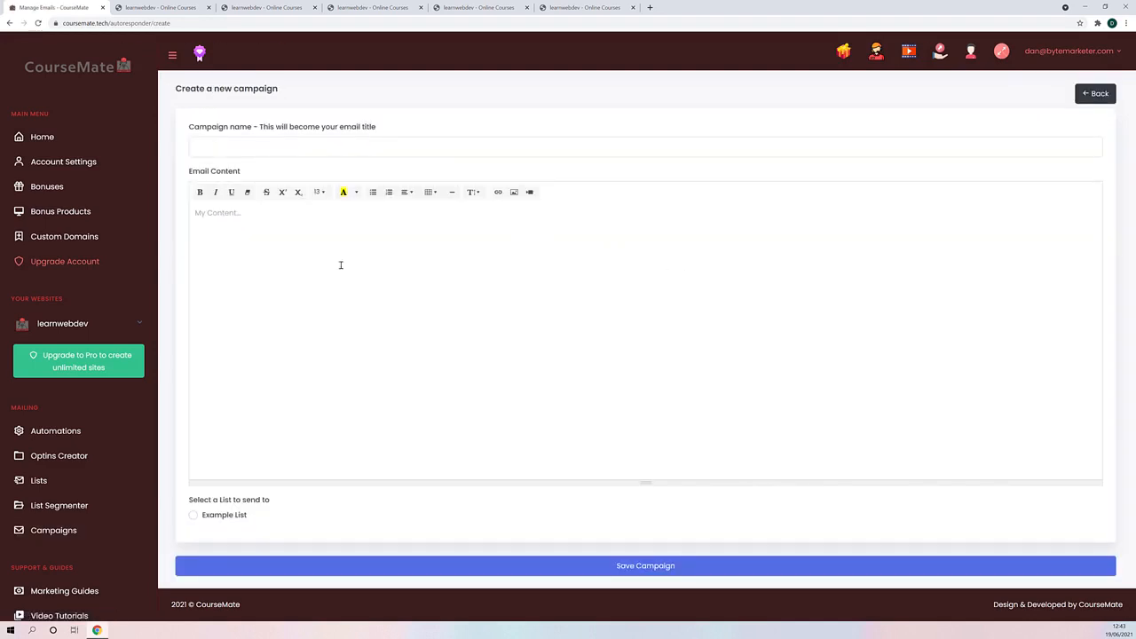
left_click(194, 516)
left_click(225, 151)
type("exampl")
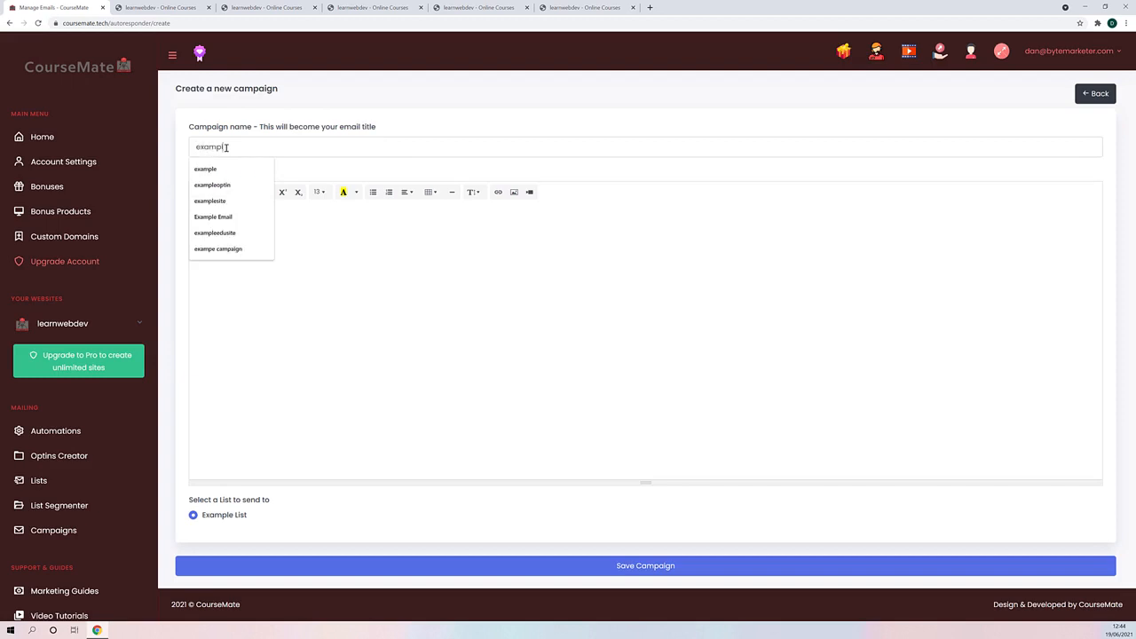
type("e email")
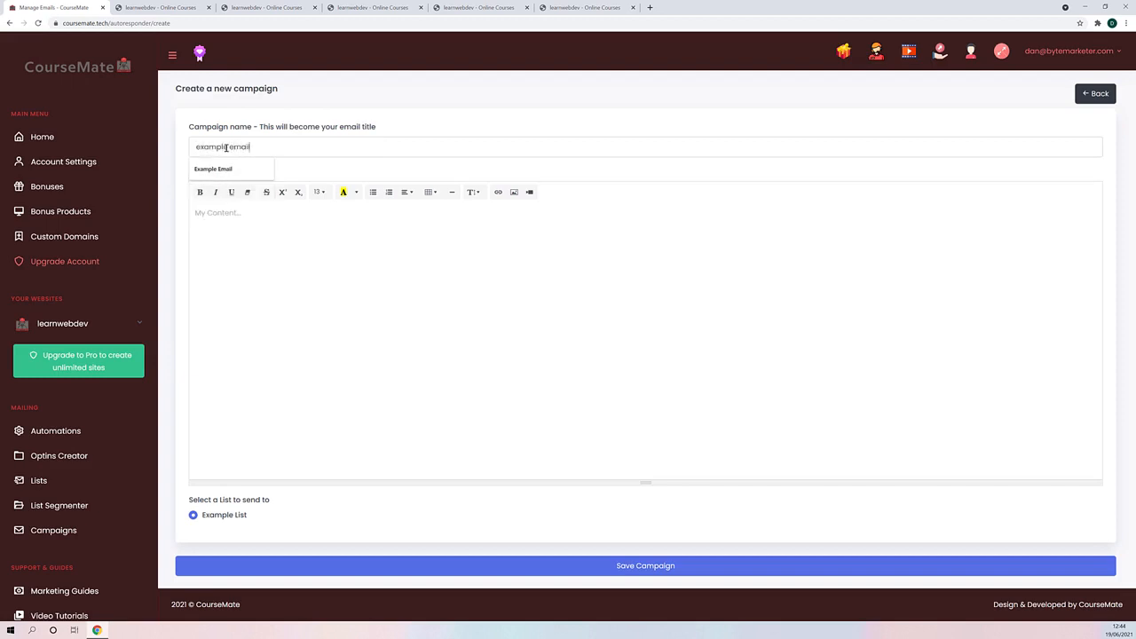
left_click(246, 292)
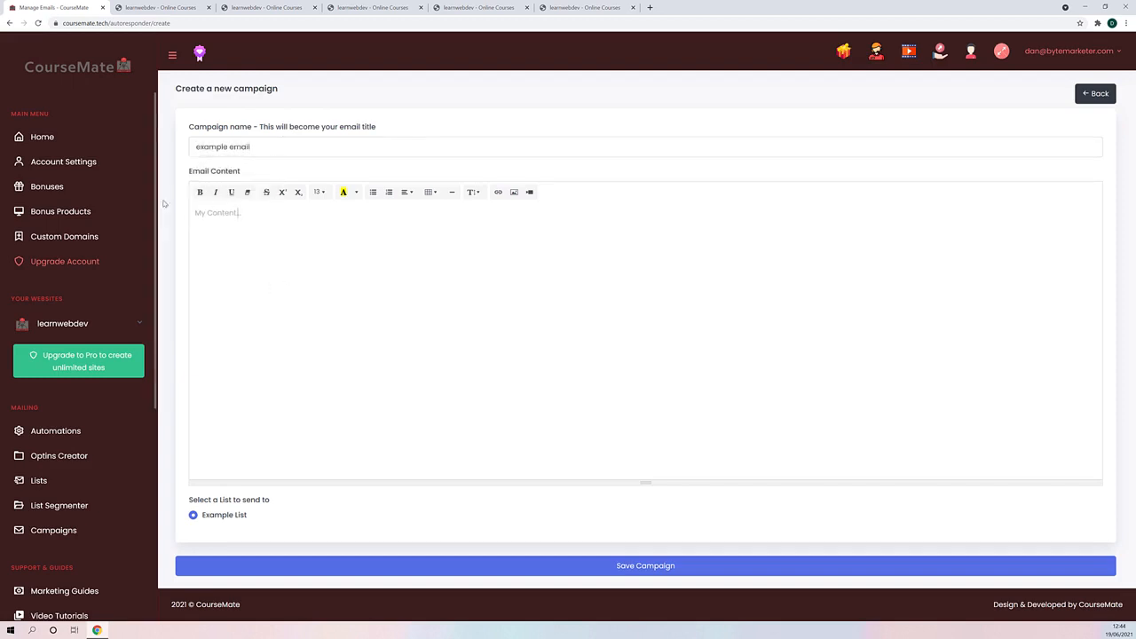
left_click(649, 565)
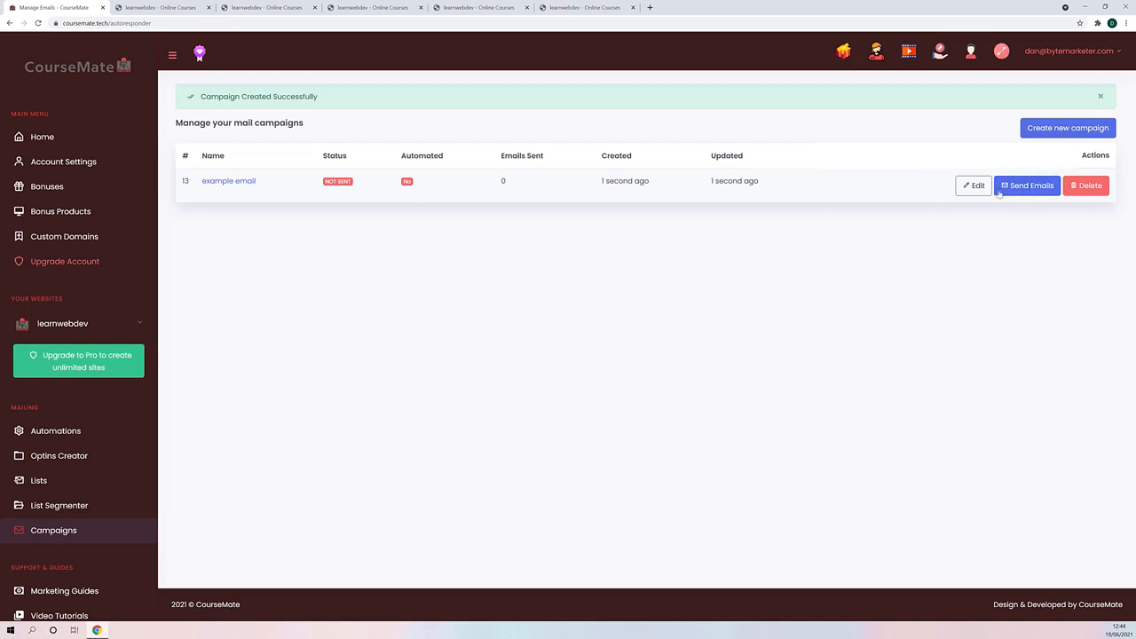
- Open the sending options of the example email campaign and examine the sender name and schedule time fields
left_click(1033, 188)
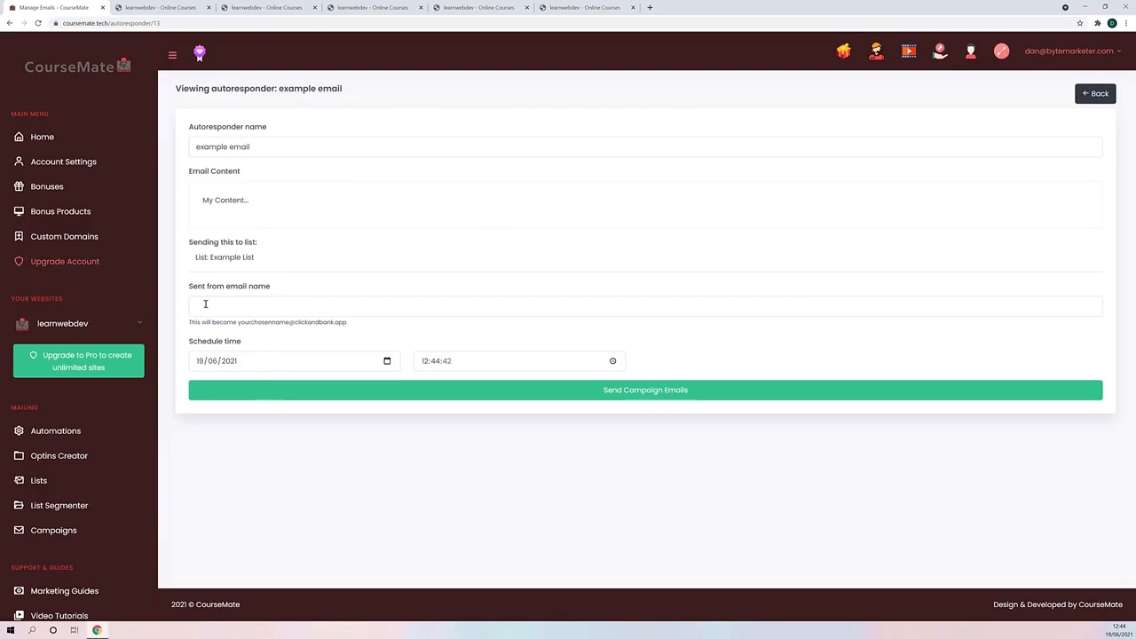
left_click(243, 311)
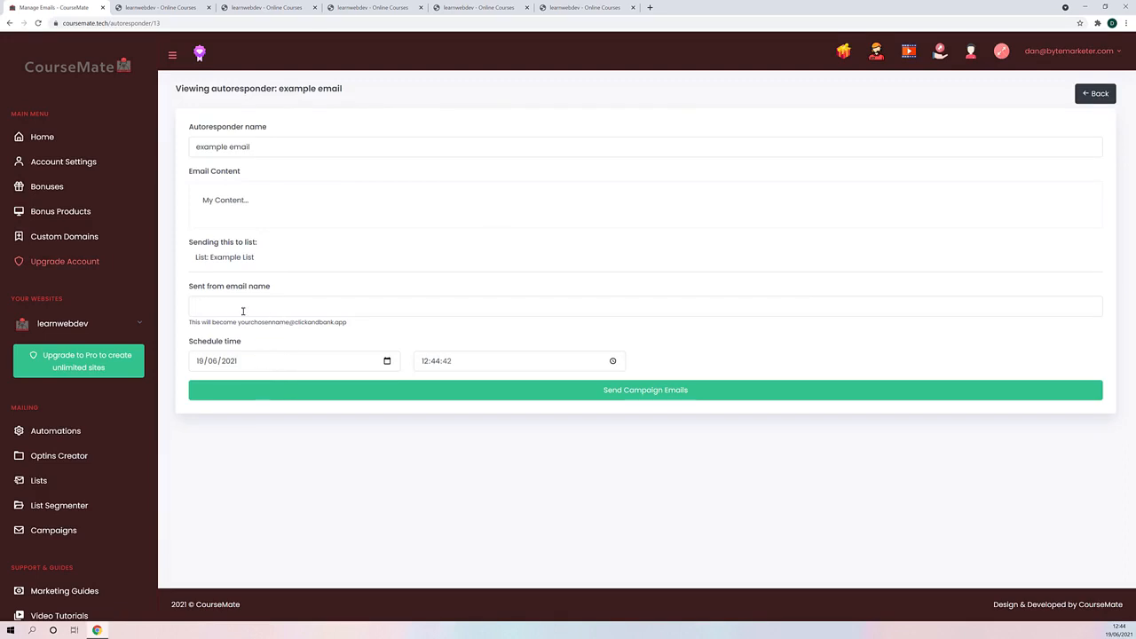
left_click_drag(376, 327, 221, 323)
left_click(363, 325)
left_click_drag(363, 325, 240, 325)
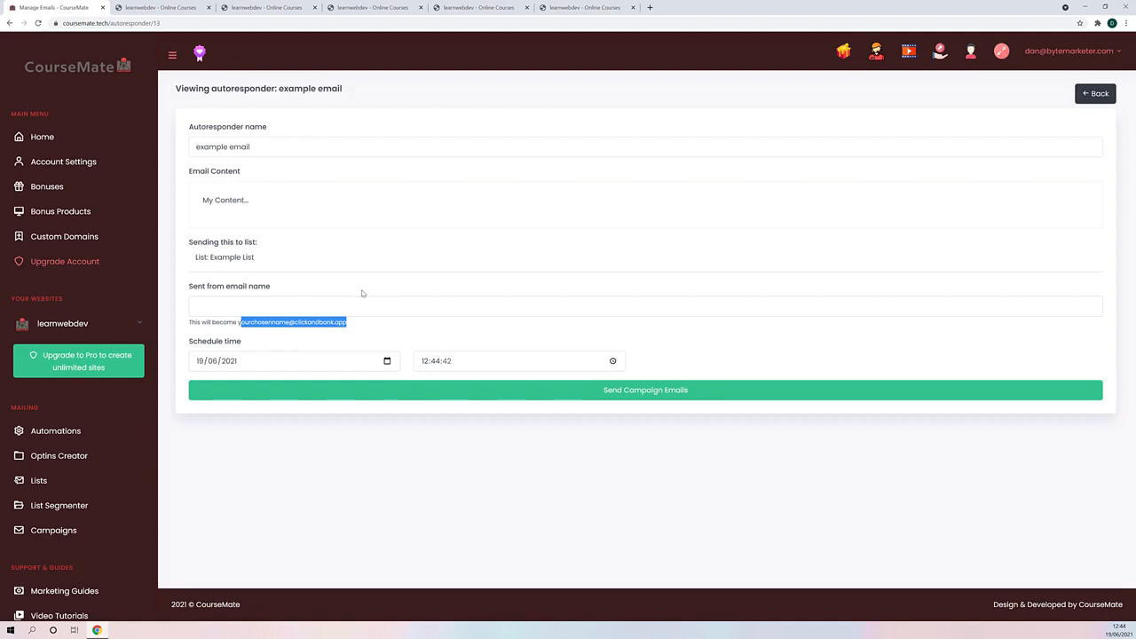
left_click(318, 362)
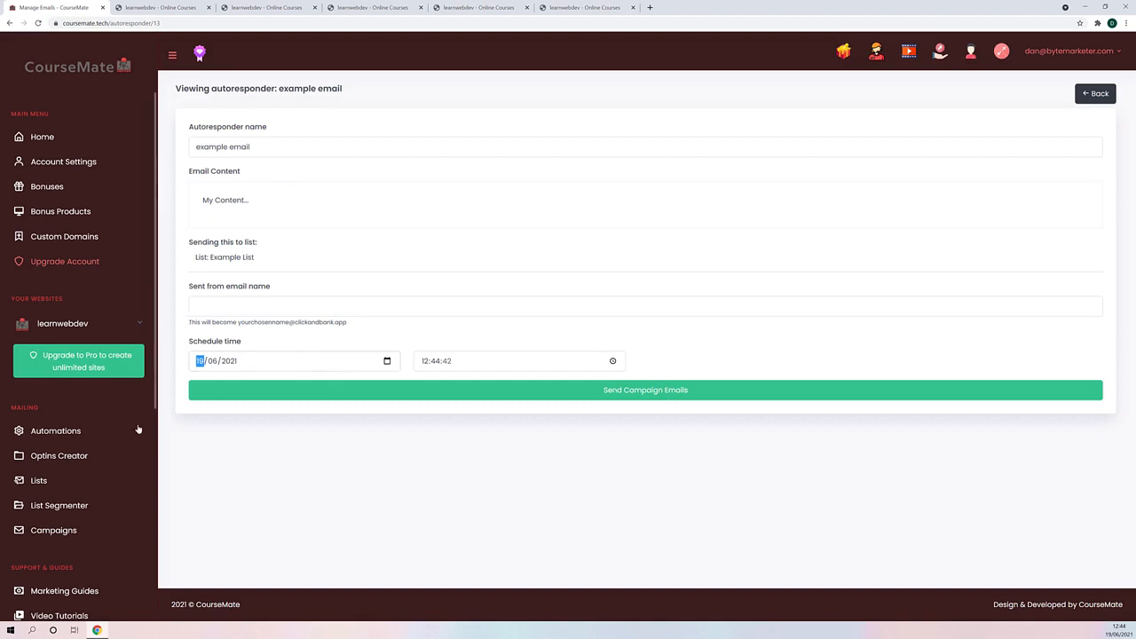
- Open the List Segmenter to view its options for building a segmented list
scroll(109, 406, "down", 4)
scroll(107, 401, "up", 3)
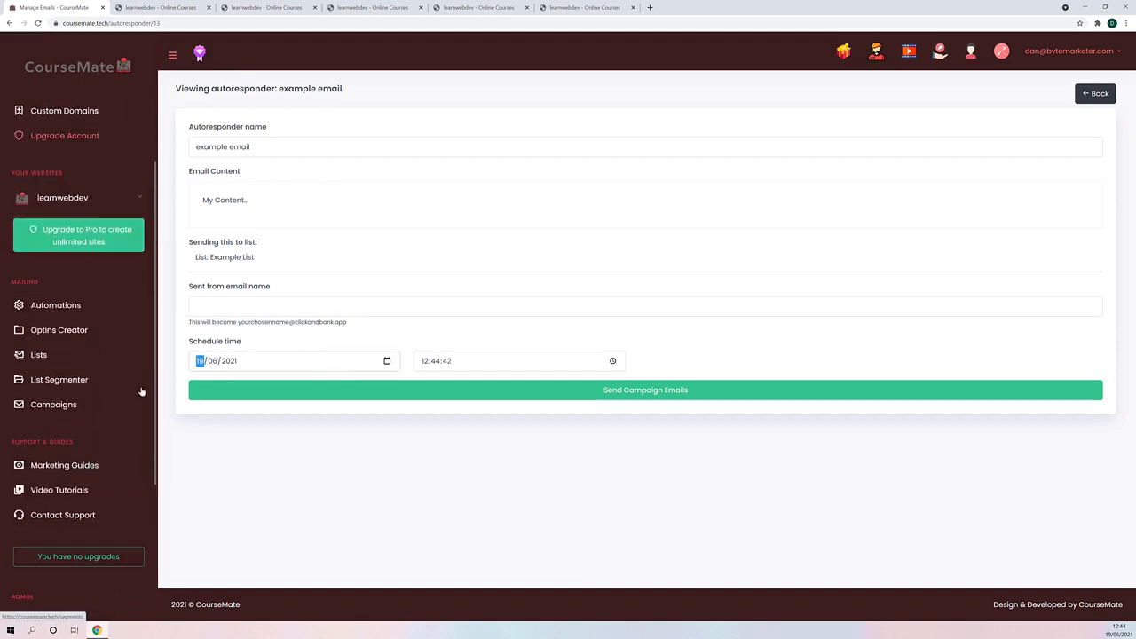
left_click(83, 379)
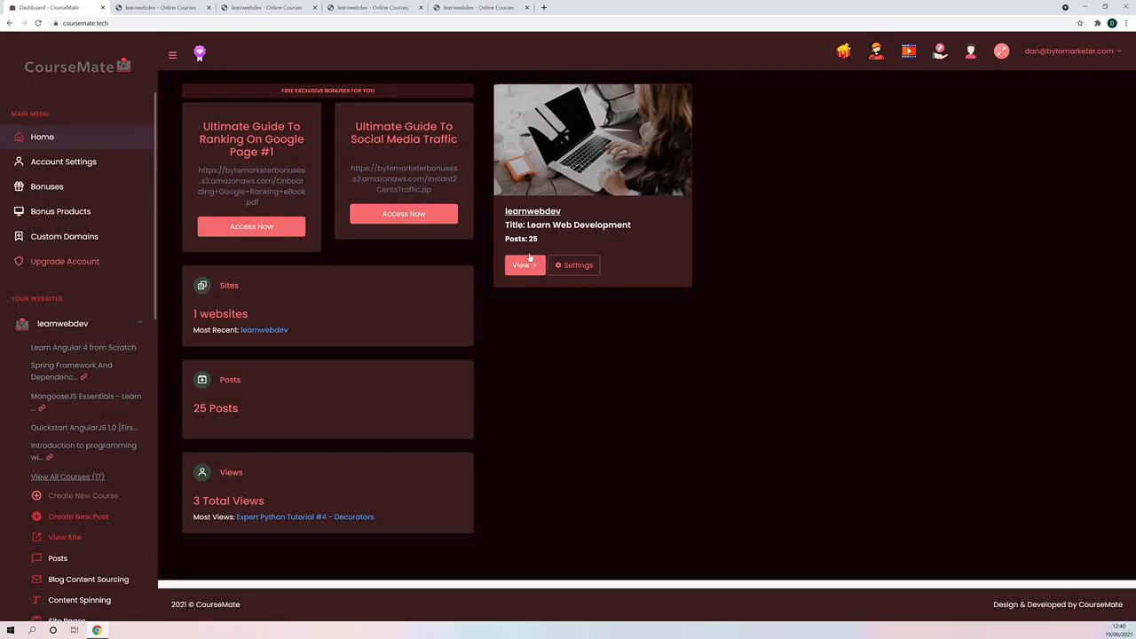
- Open the Custom Domains page and check the web address of the live learnwebdev site
scroll(123, 340, "down", 5)
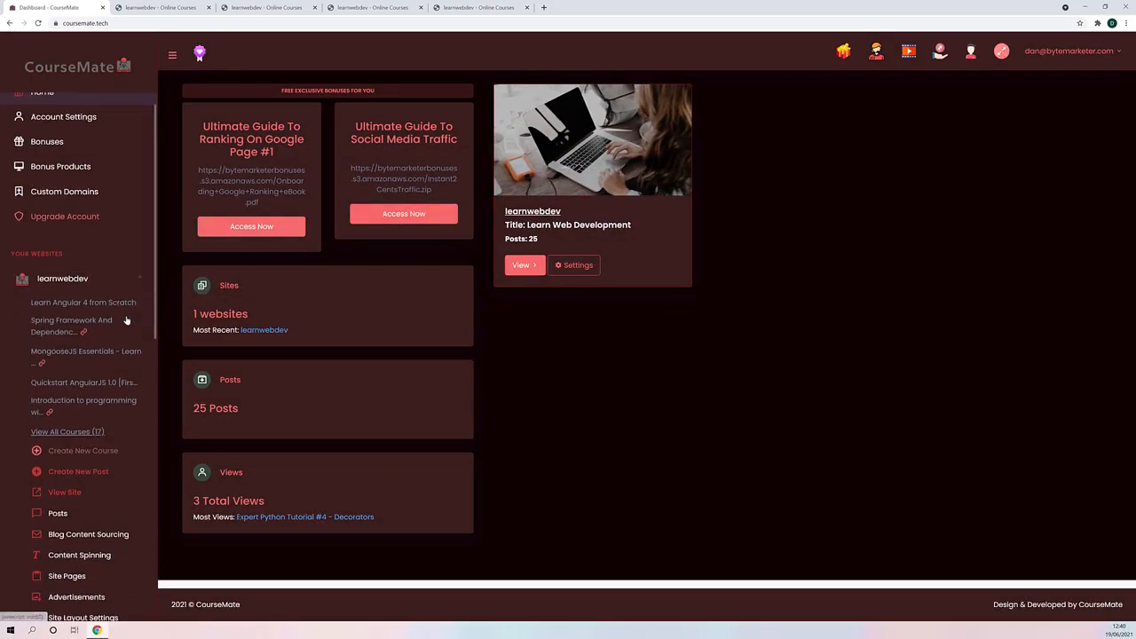
scroll(116, 337, "up", 5)
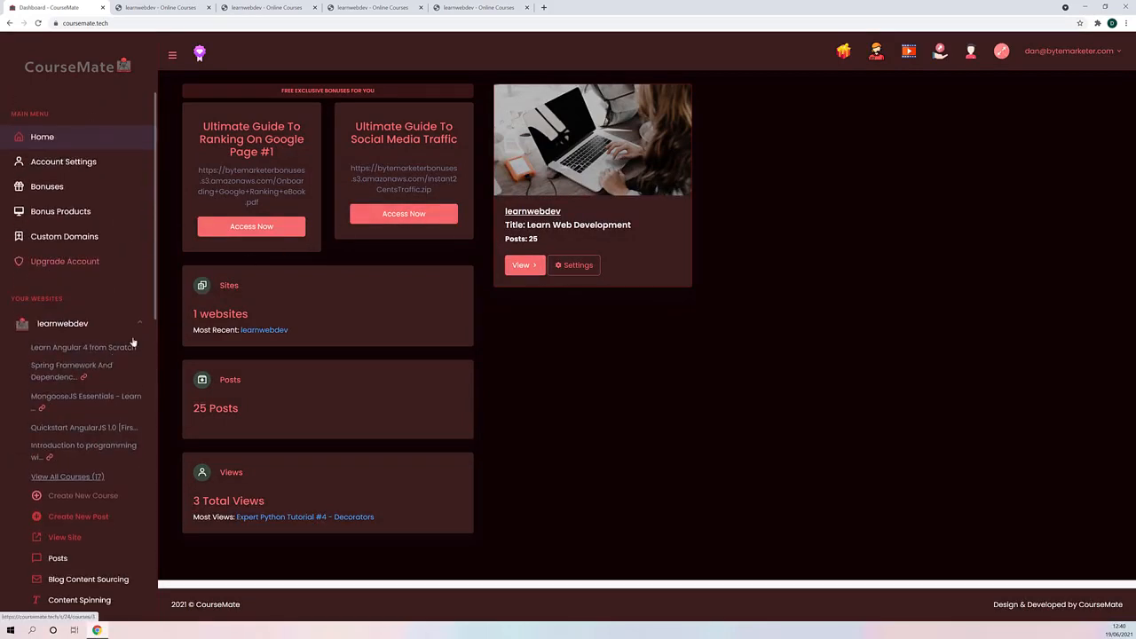
left_click(85, 240)
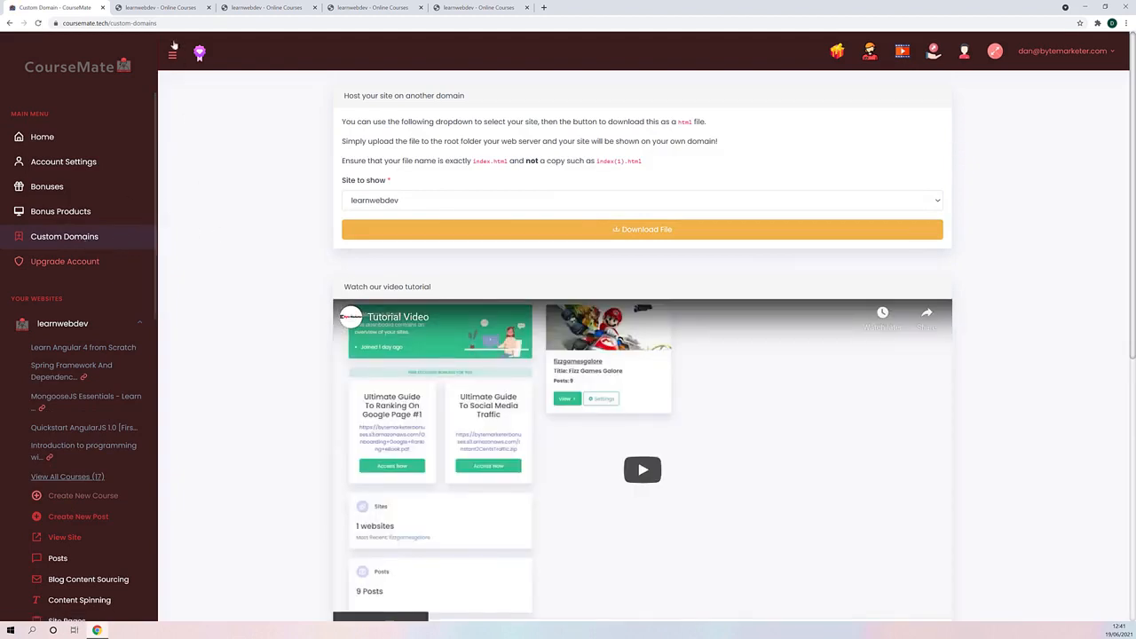
left_click(158, 7)
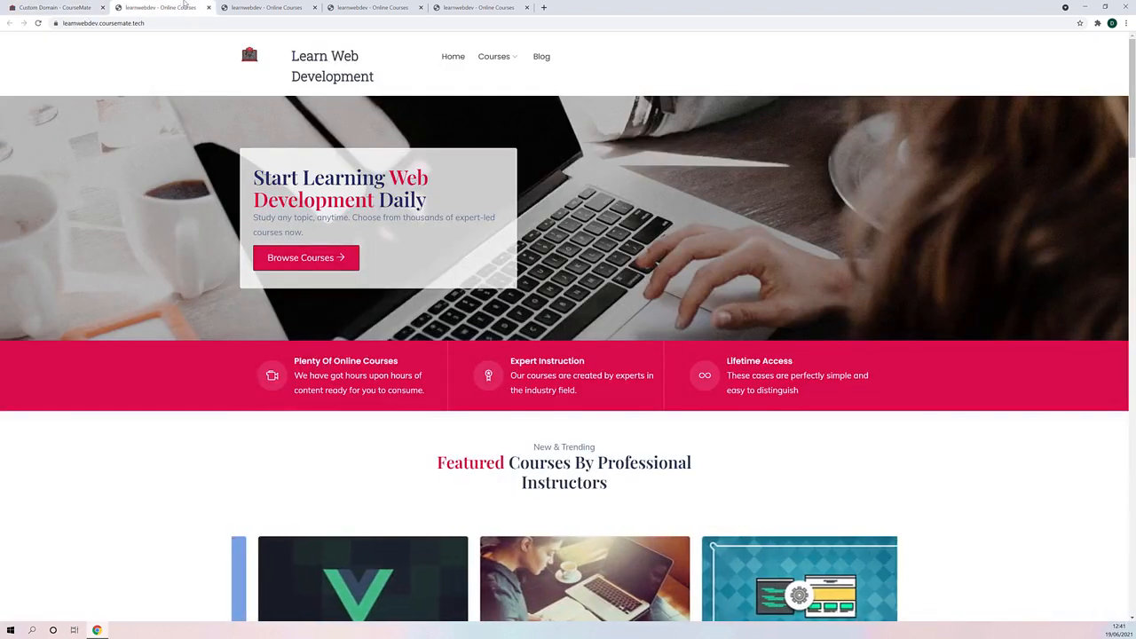
left_click(80, 23)
left_click(91, 24)
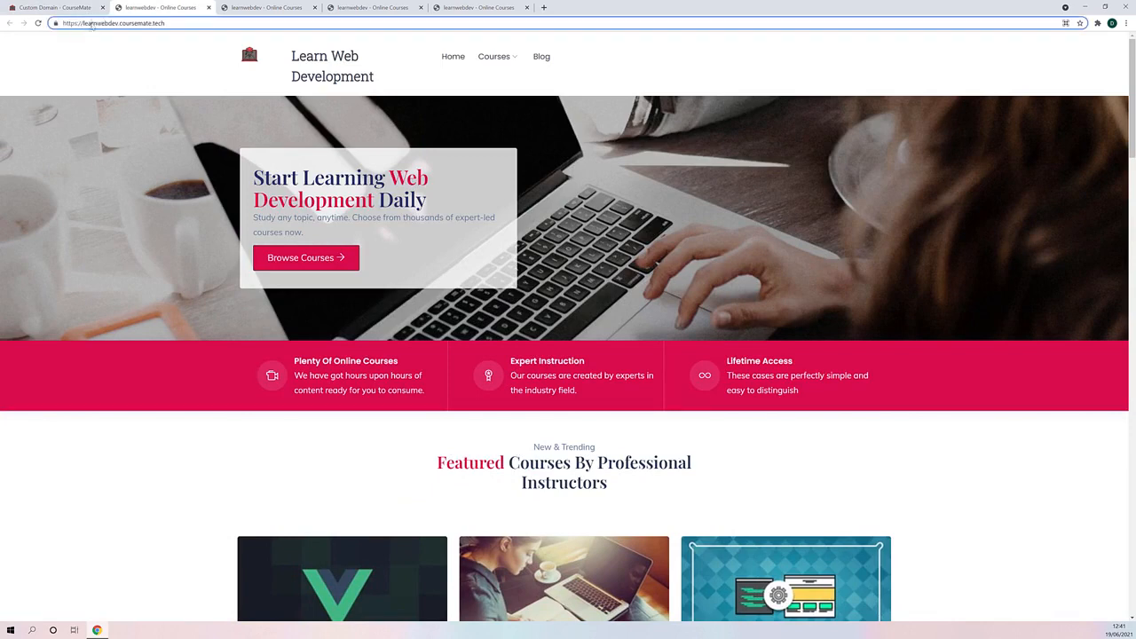
left_click_drag(88, 24, 113, 24)
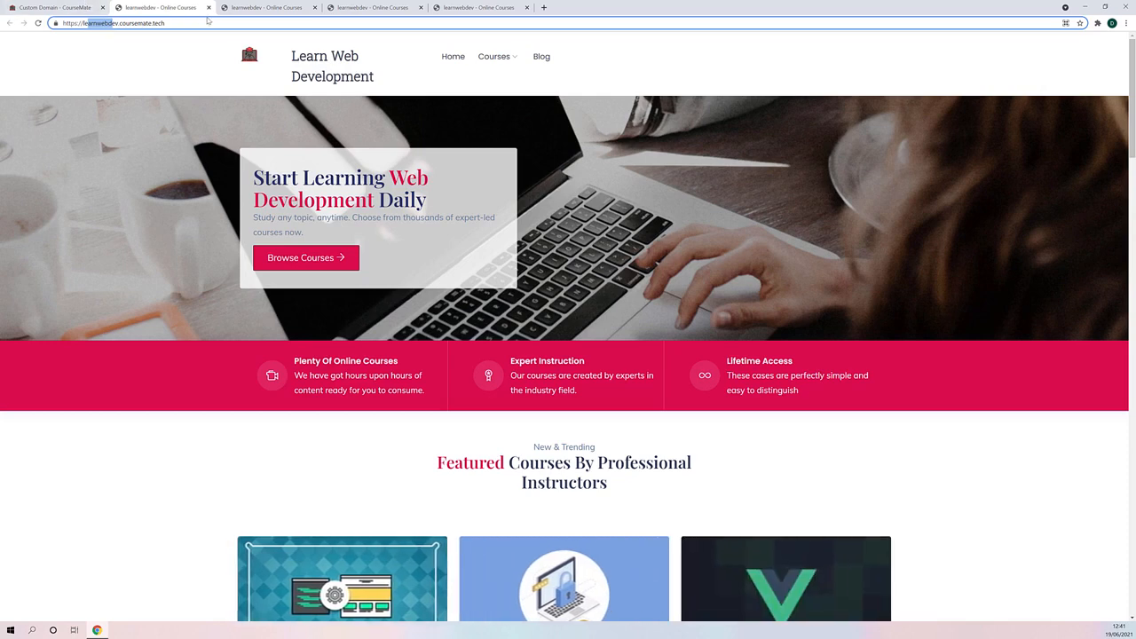
left_click(88, 7)
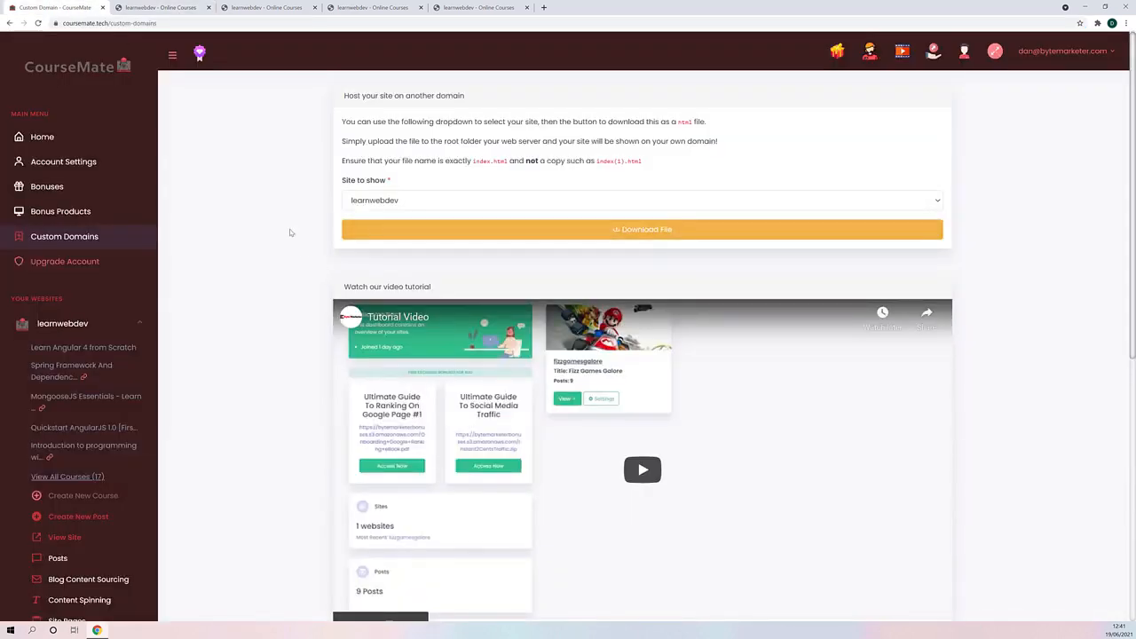
- Read through the custom domain hosting instructions, including the video tutorial section and the cPanel upload guide
scroll(289, 235, "down", 5)
scroll(275, 296, "up", 3)
scroll(281, 291, "up", 2)
scroll(246, 230, "down", 4)
scroll(354, 417, "down", 1)
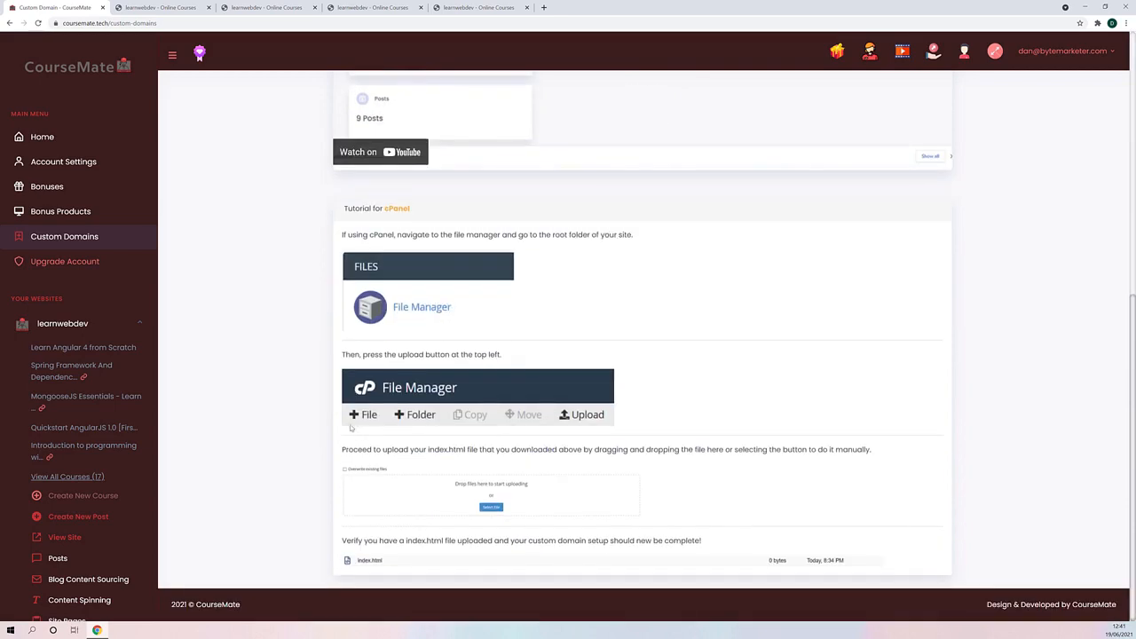
scroll(353, 427, "up", 4)
scroll(267, 355, "down", 2)
scroll(293, 368, "up", 3)
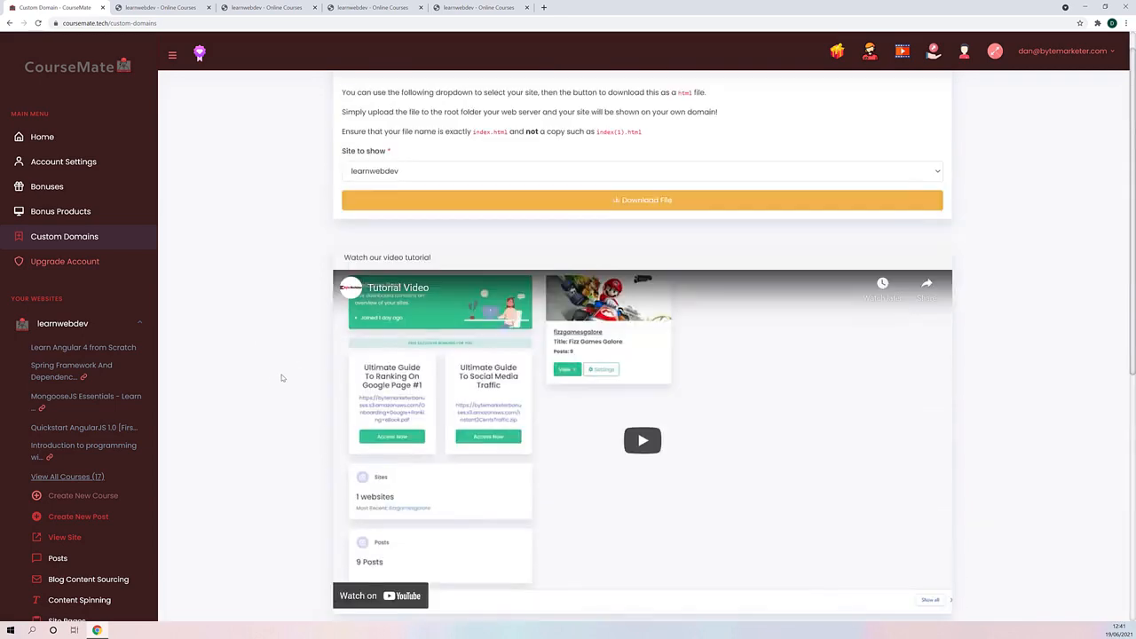
scroll(280, 380, "down", 5)
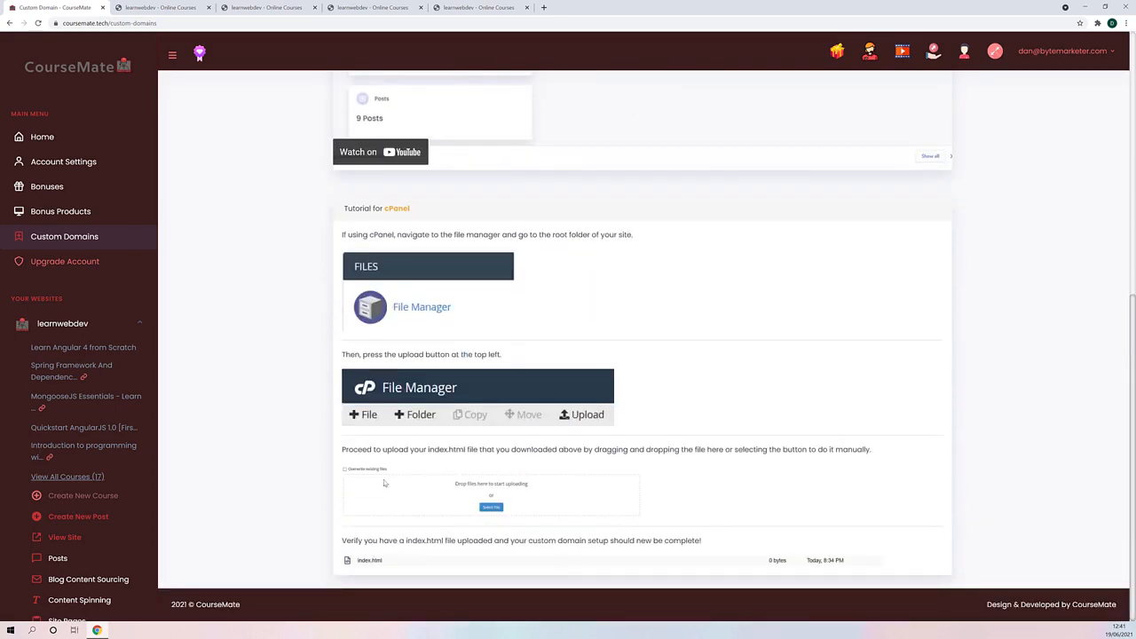
scroll(330, 466, "up", 2)
scroll(278, 432, "down", 2)
scroll(285, 440, "up", 5)
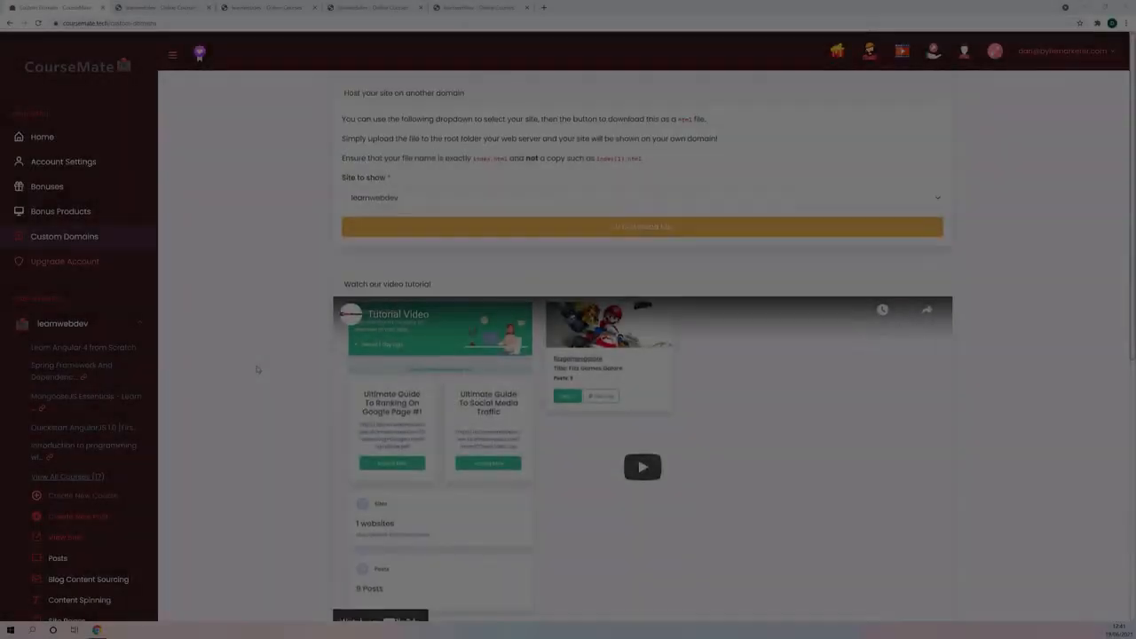
- Open the learnwebdev posts list and look through the edit form of the Natural Language Processing In 10 Minutes post
scroll(256, 366, "down", 3)
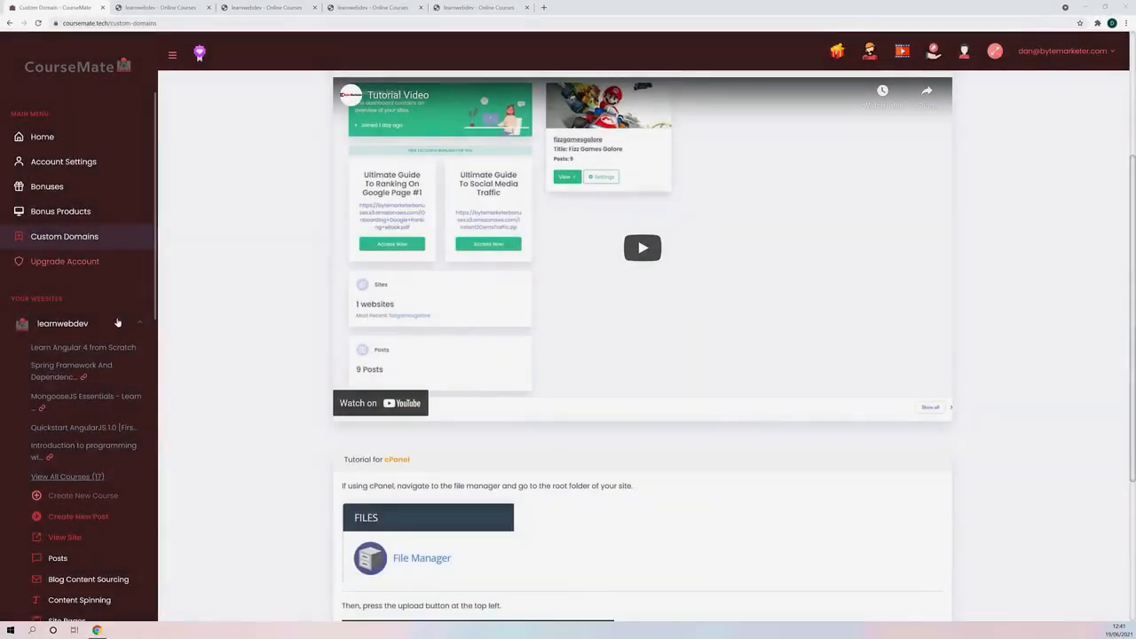
scroll(89, 355, "down", 3)
scroll(260, 363, "up", 2)
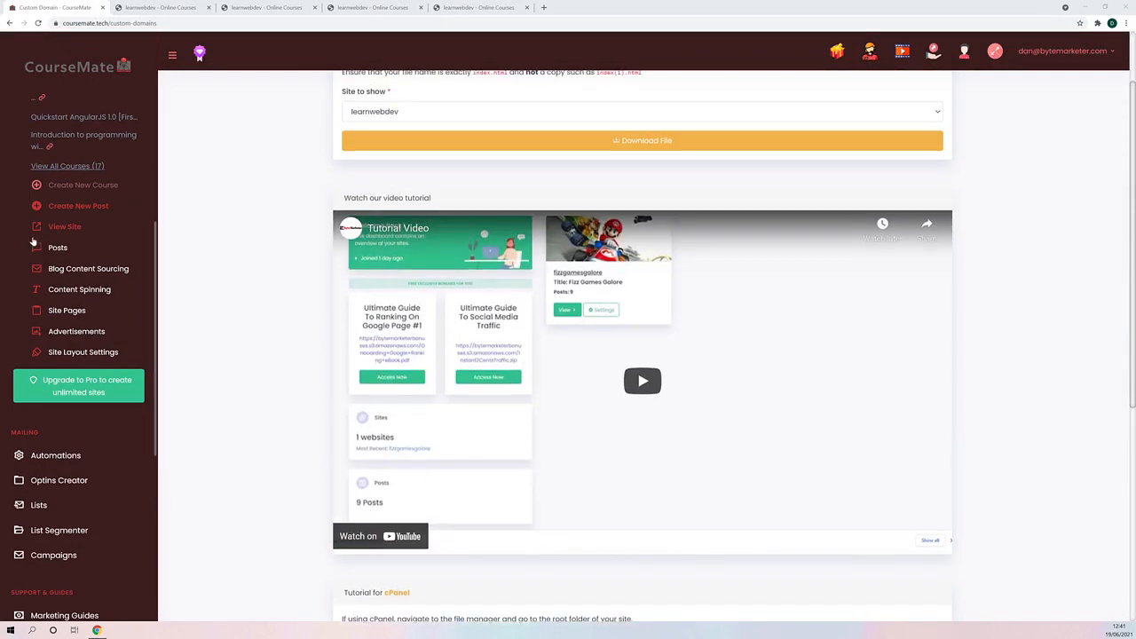
left_click(58, 247)
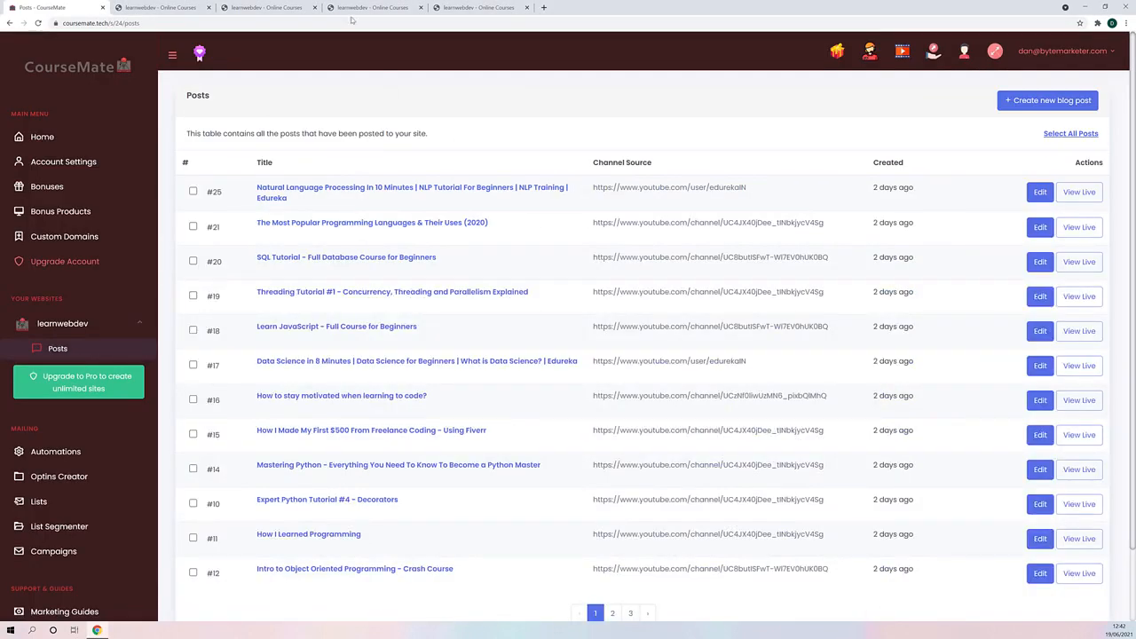
left_click(1040, 192)
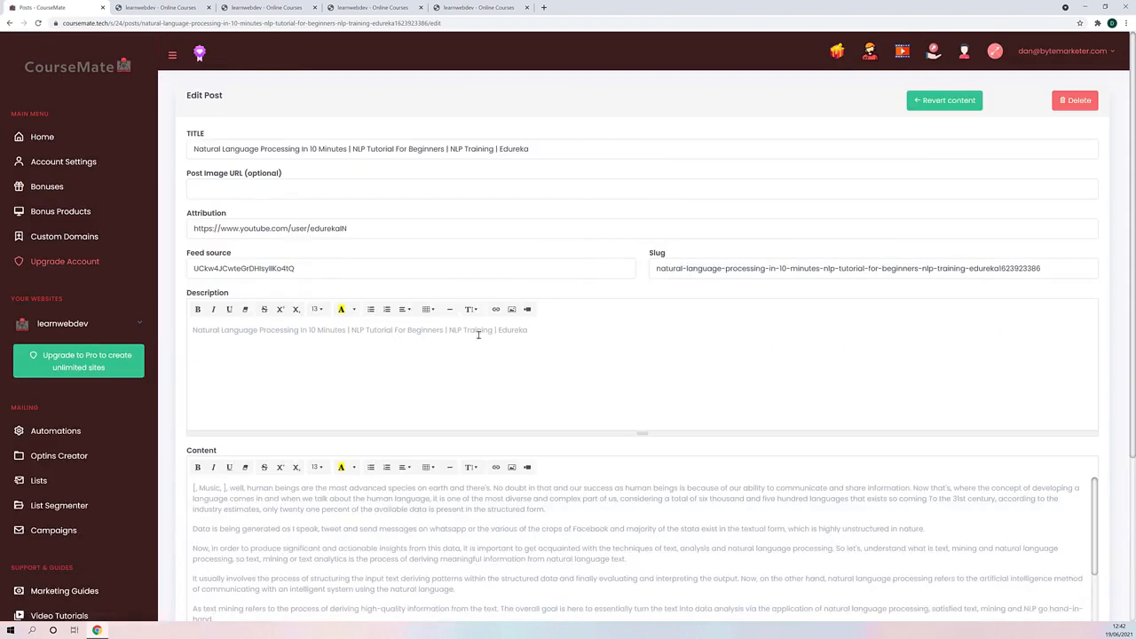
scroll(453, 306, "down", 5)
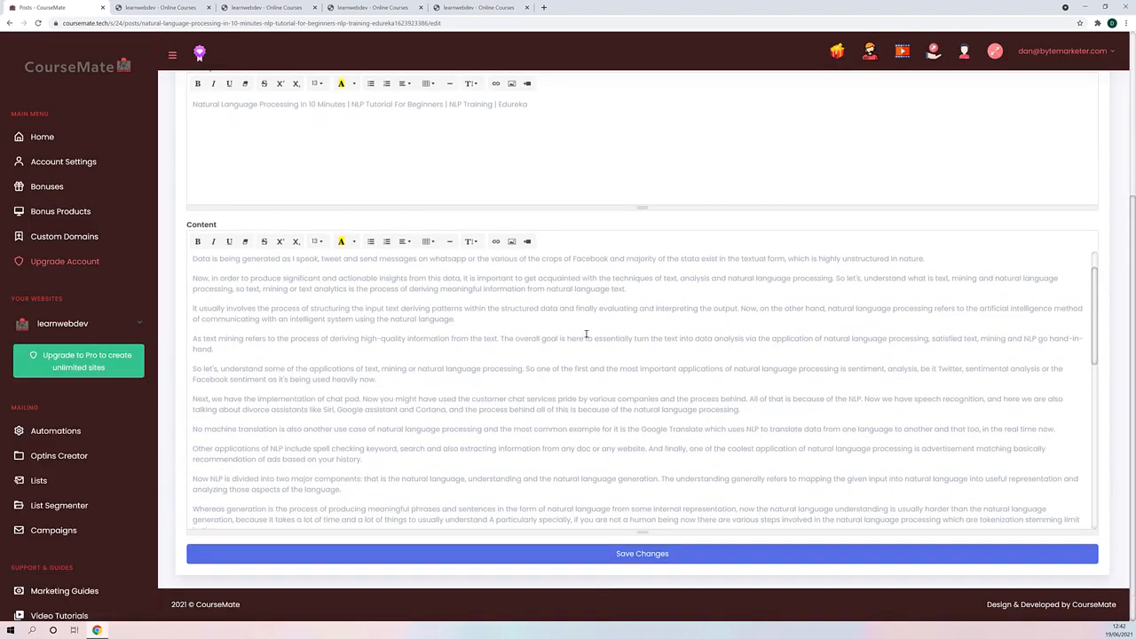
scroll(586, 335, "up", 1)
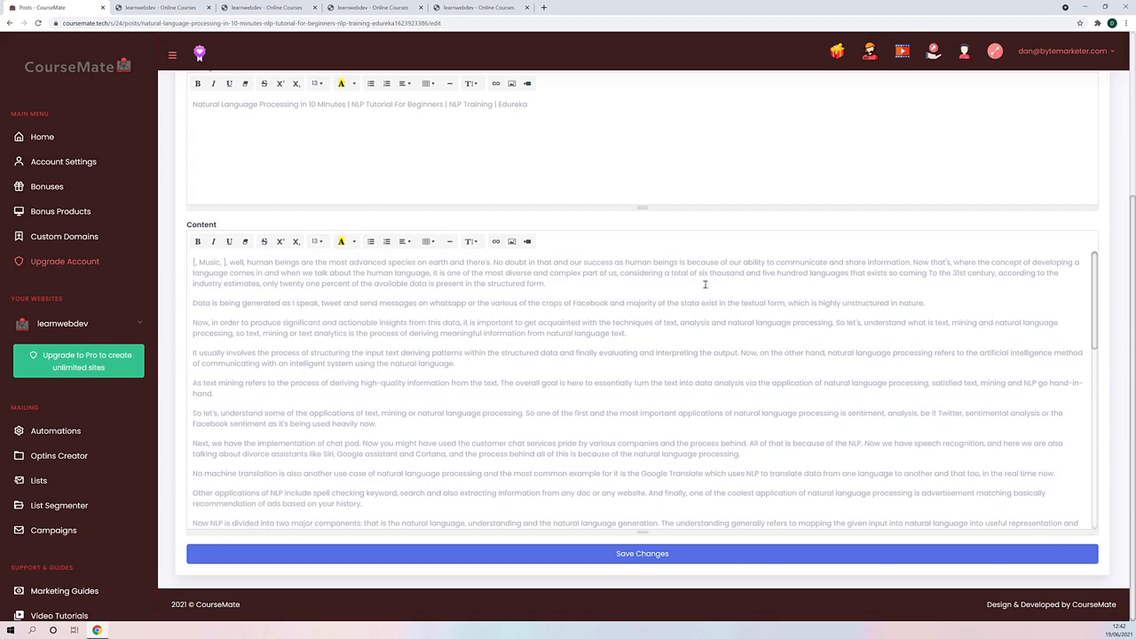
left_click(10, 22)
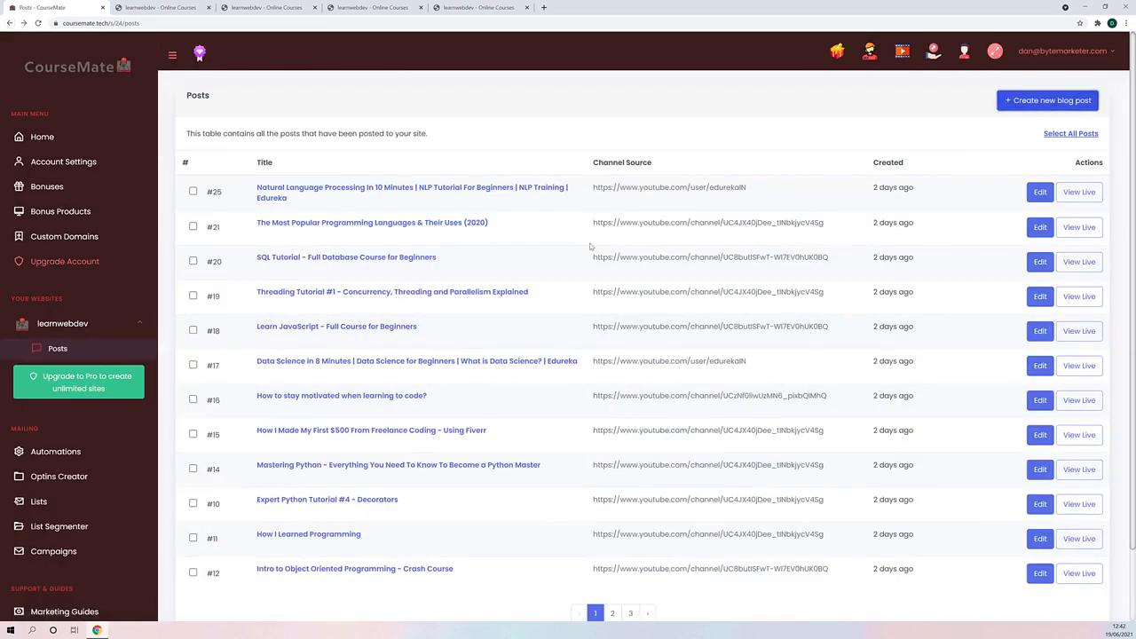
- Open a new blog post form and examine its title, image, short description and full post fields
left_click(1044, 101)
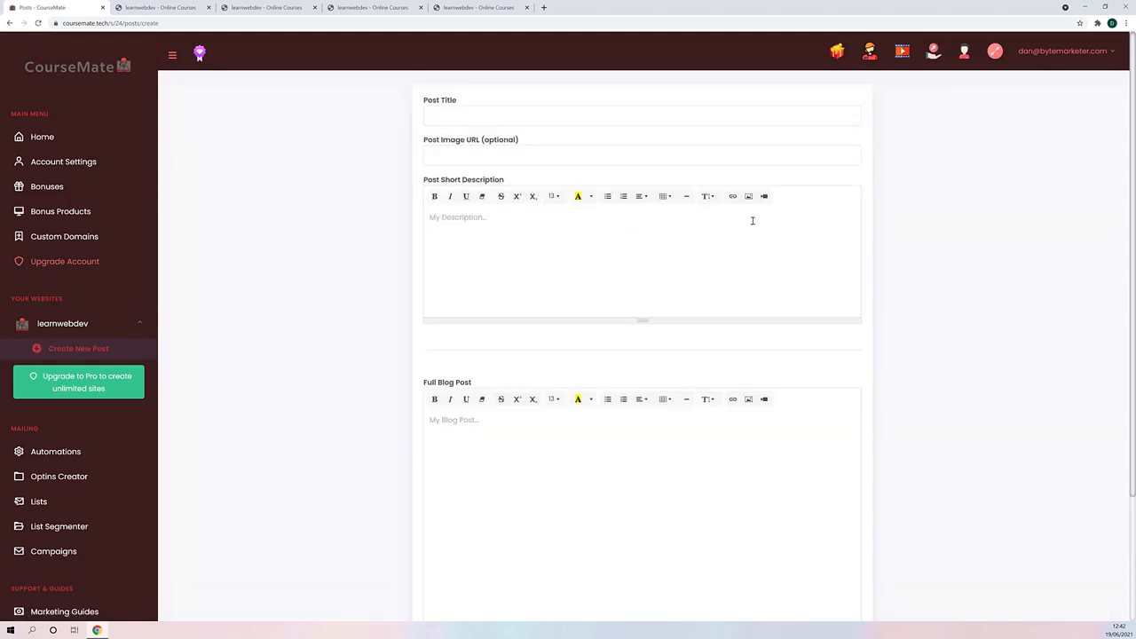
scroll(515, 352, "down", 3)
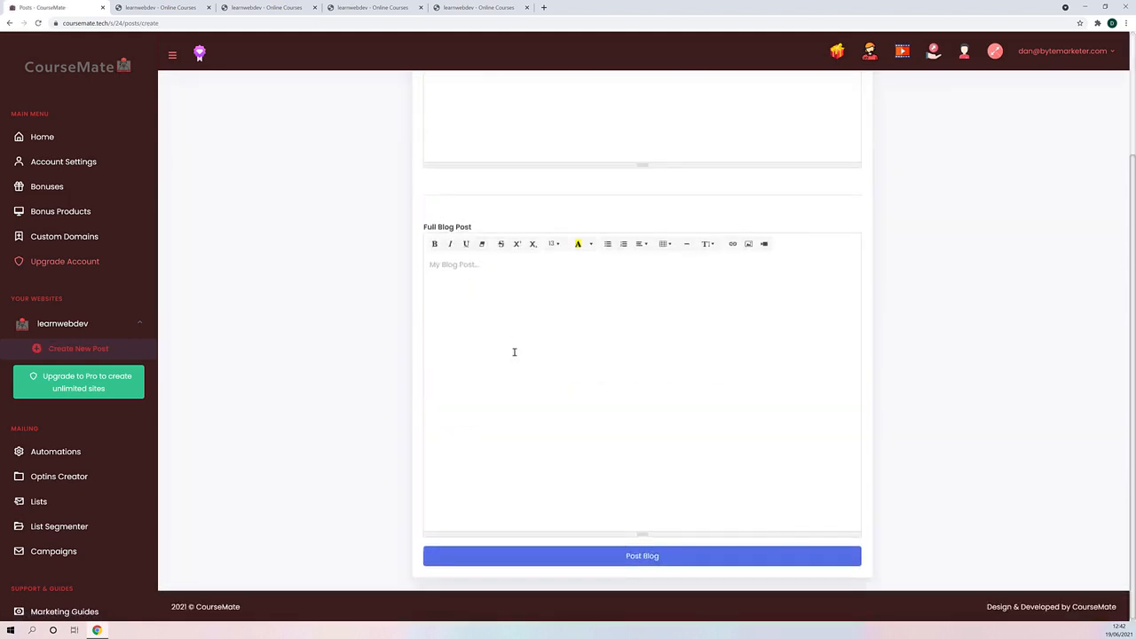
scroll(435, 229, "up", 3)
scroll(465, 308, "down", 3)
scroll(459, 401, "up", 3)
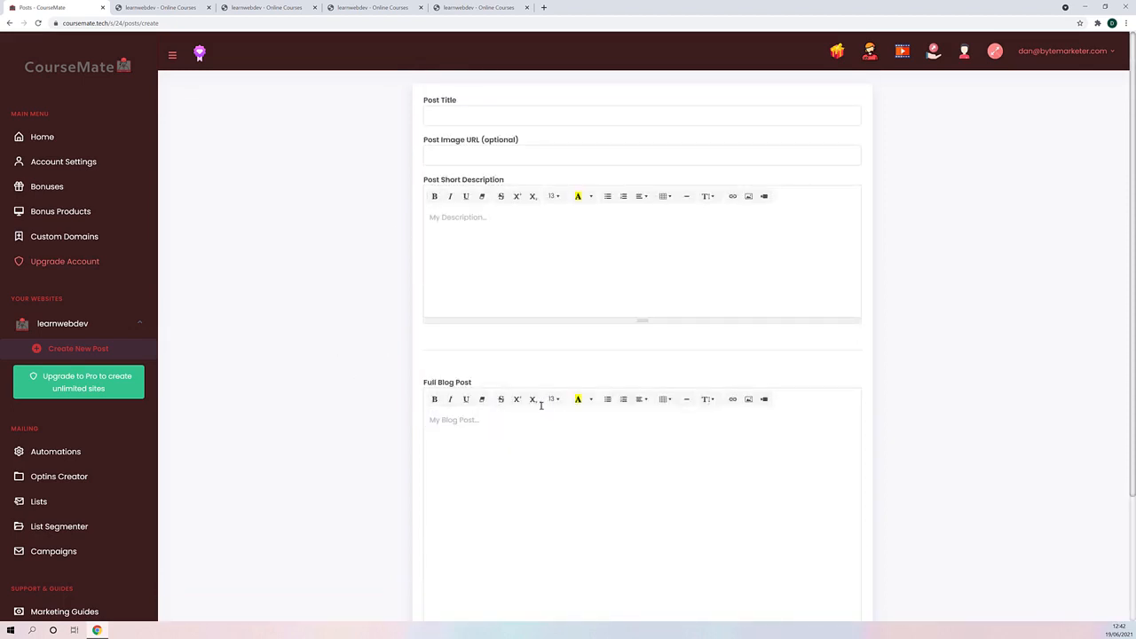
scroll(541, 405, "down", 3)
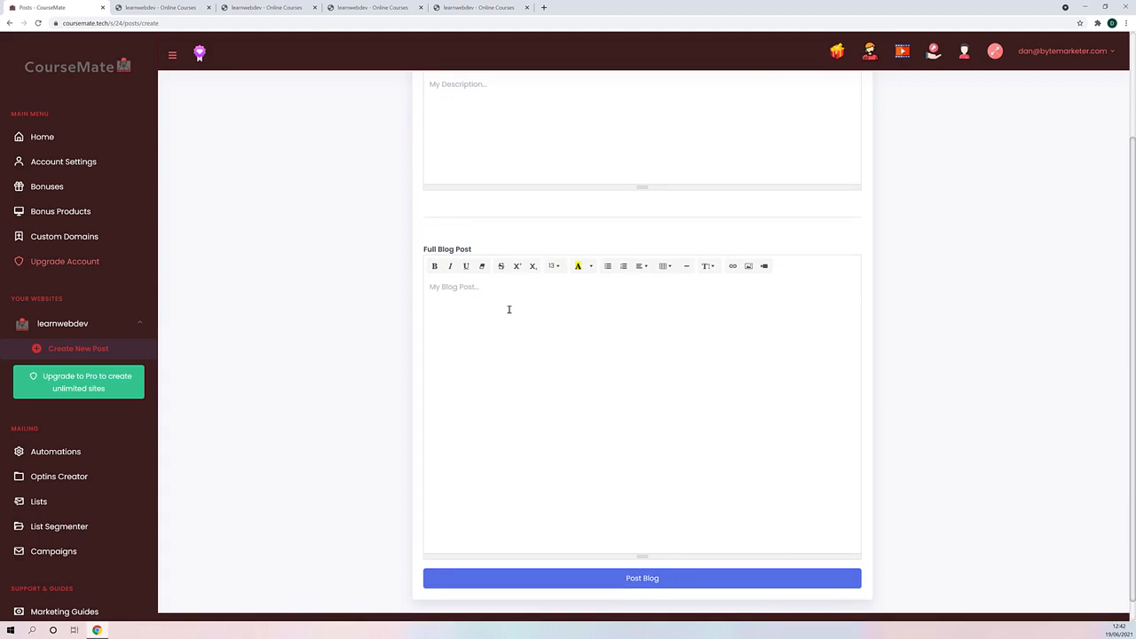
scroll(400, 342, "up", 3)
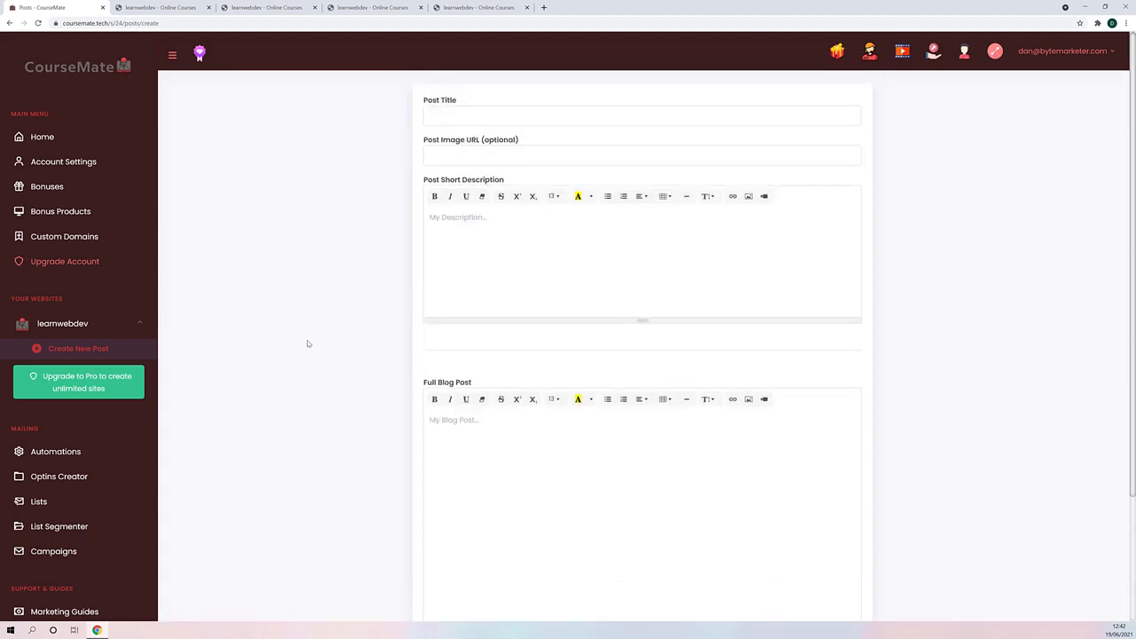
scroll(348, 401, "down", 2)
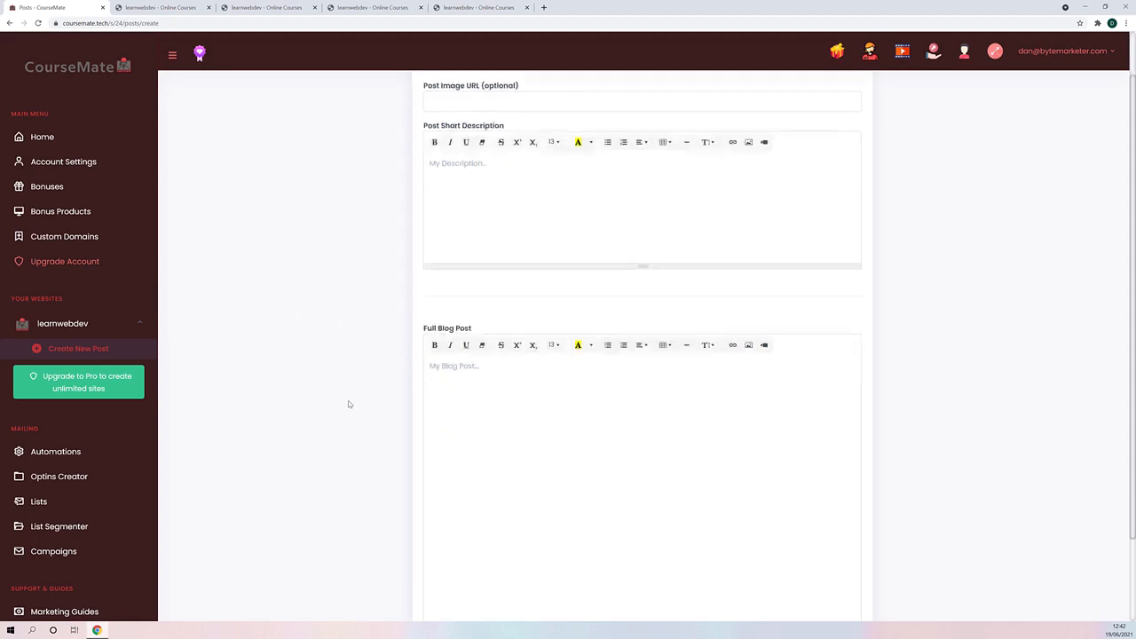
scroll(317, 391, "up", 2)
scroll(317, 391, "down", 3)
scroll(129, 293, "down", 3)
scroll(132, 355, "up", 3)
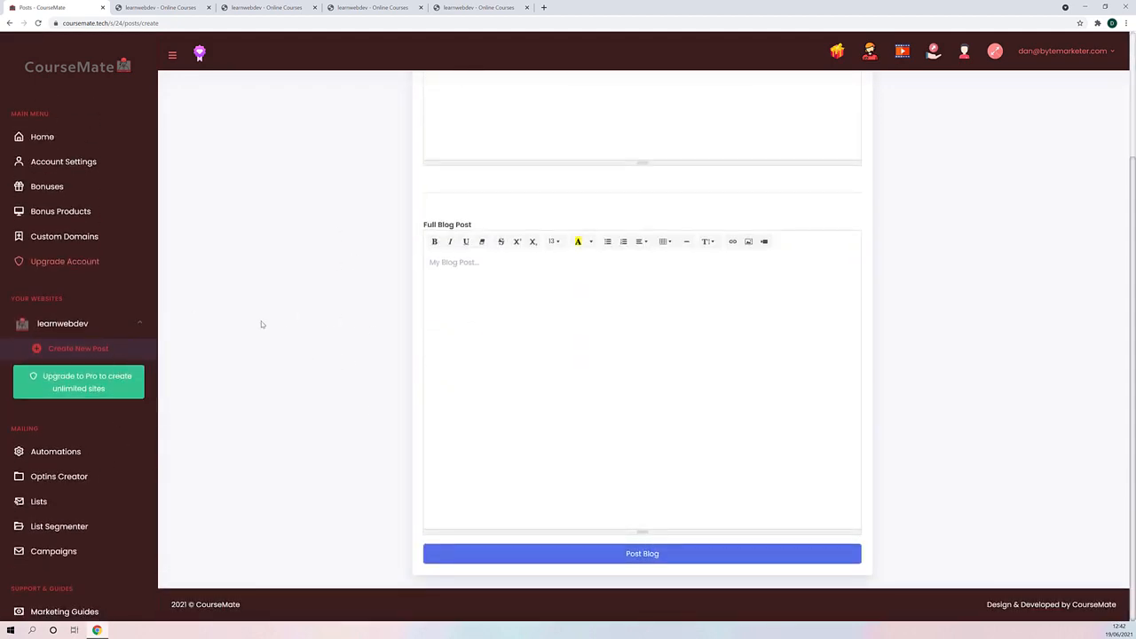
- Open the learnwebdev site pages list and start a new page
scroll(79, 305, "down", 4)
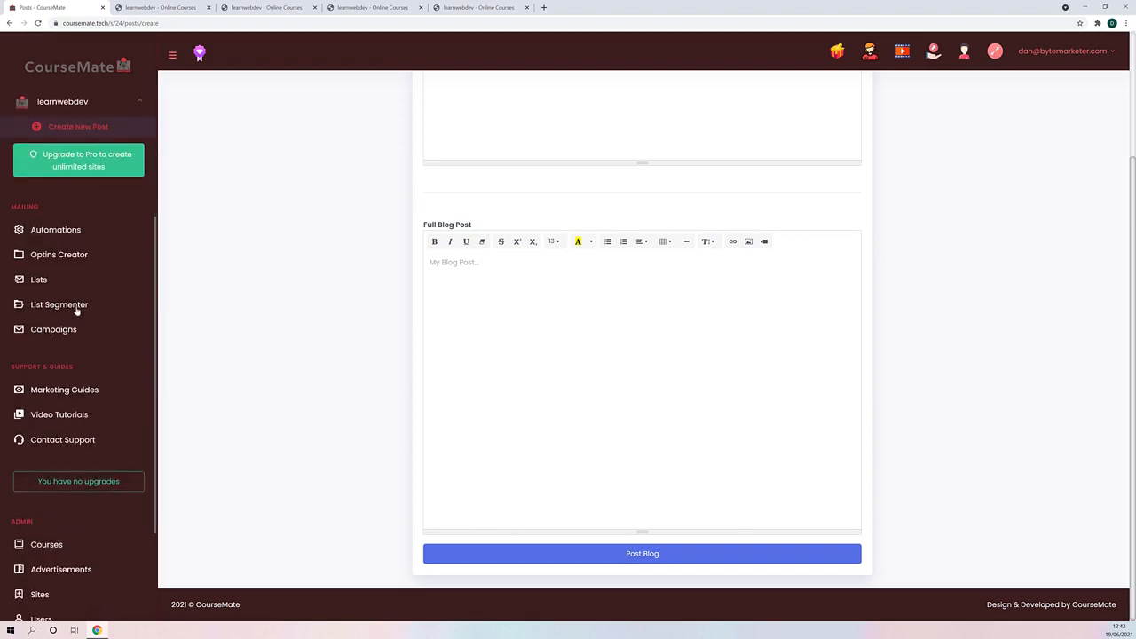
scroll(93, 401, "up", 4)
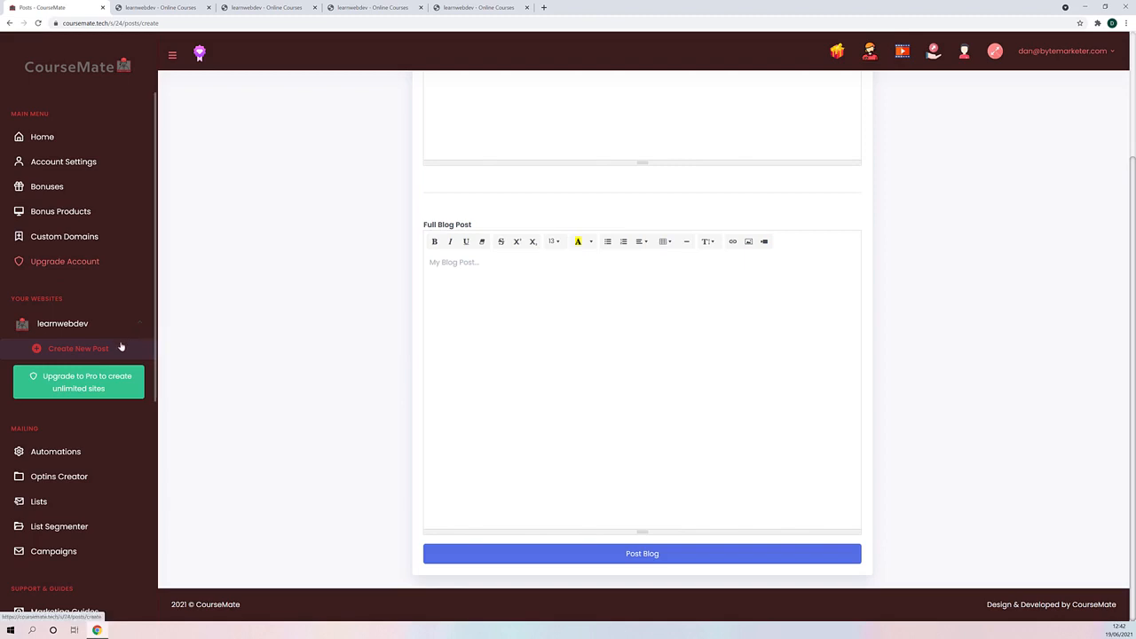
left_click(130, 333)
scroll(62, 544, "down", 1)
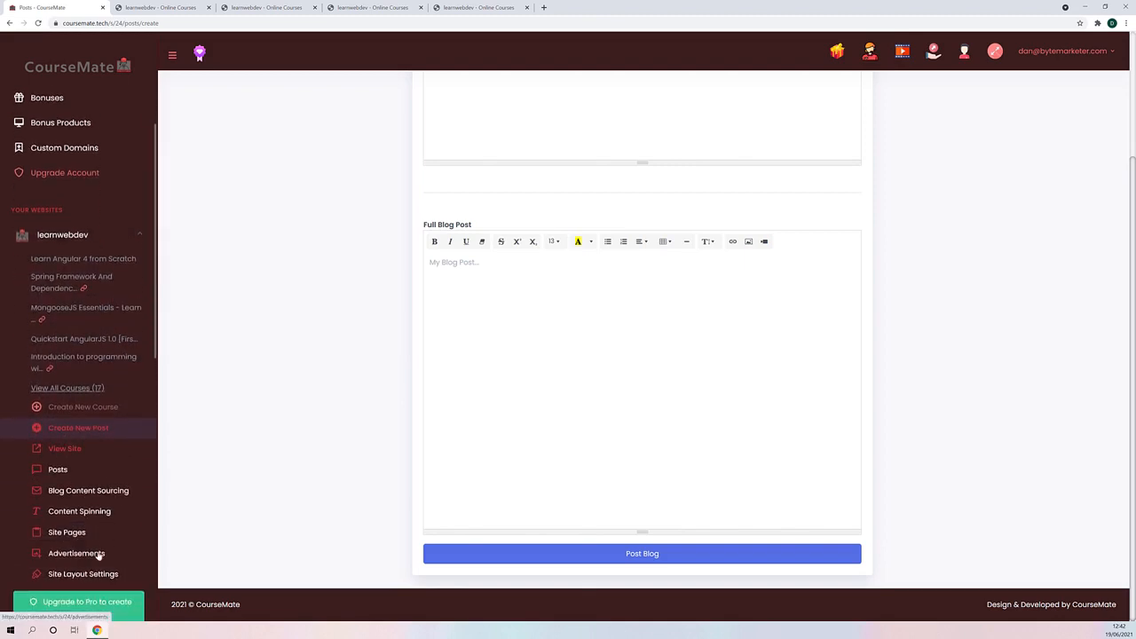
left_click(66, 533)
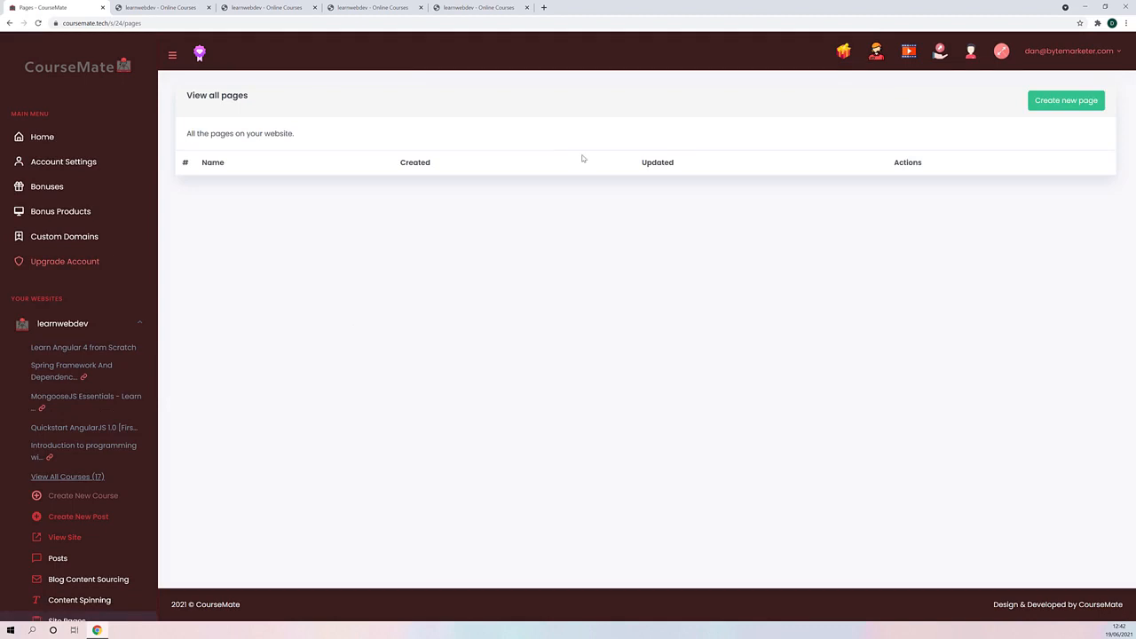
left_click(1070, 101)
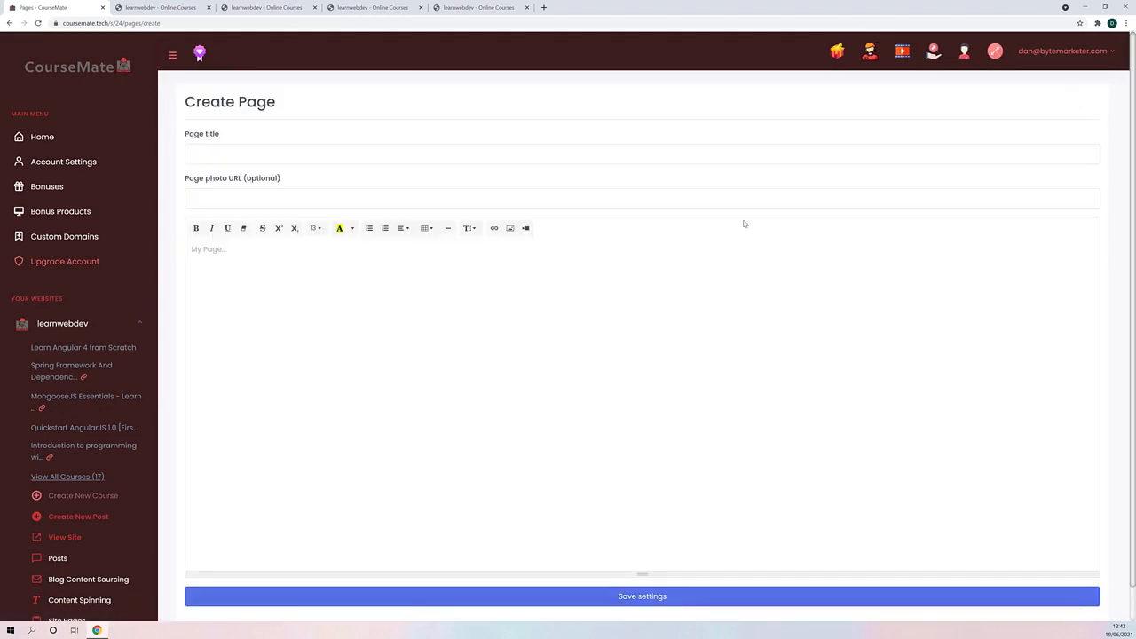
- Title the new page About Us, enter "example page" as its content, and save it
left_click(235, 154)
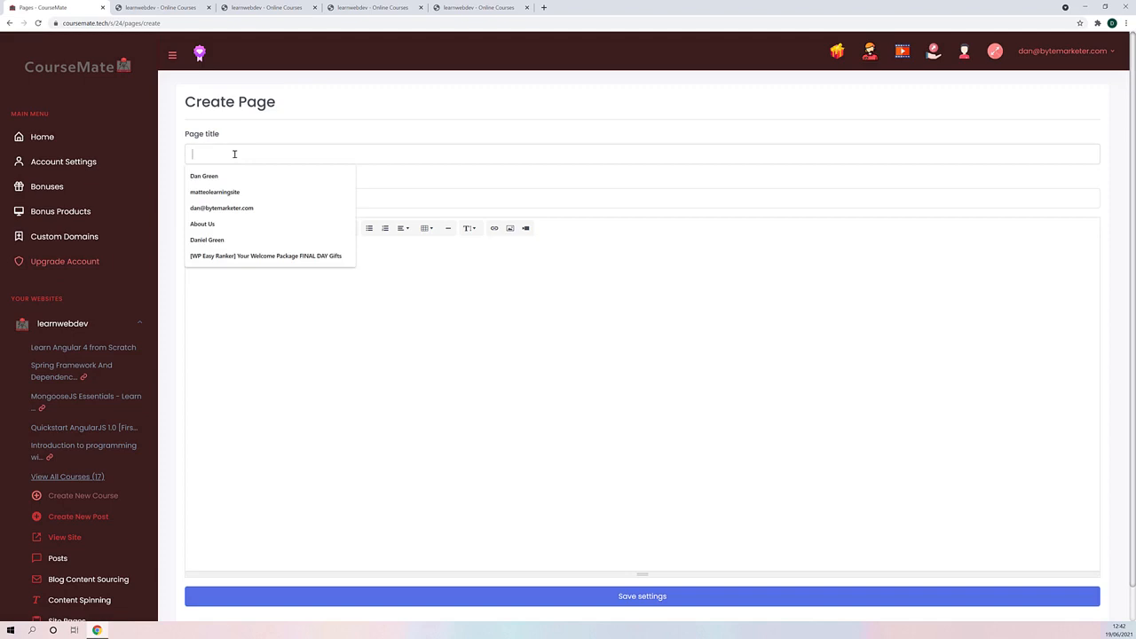
type("About Us")
left_click(228, 174)
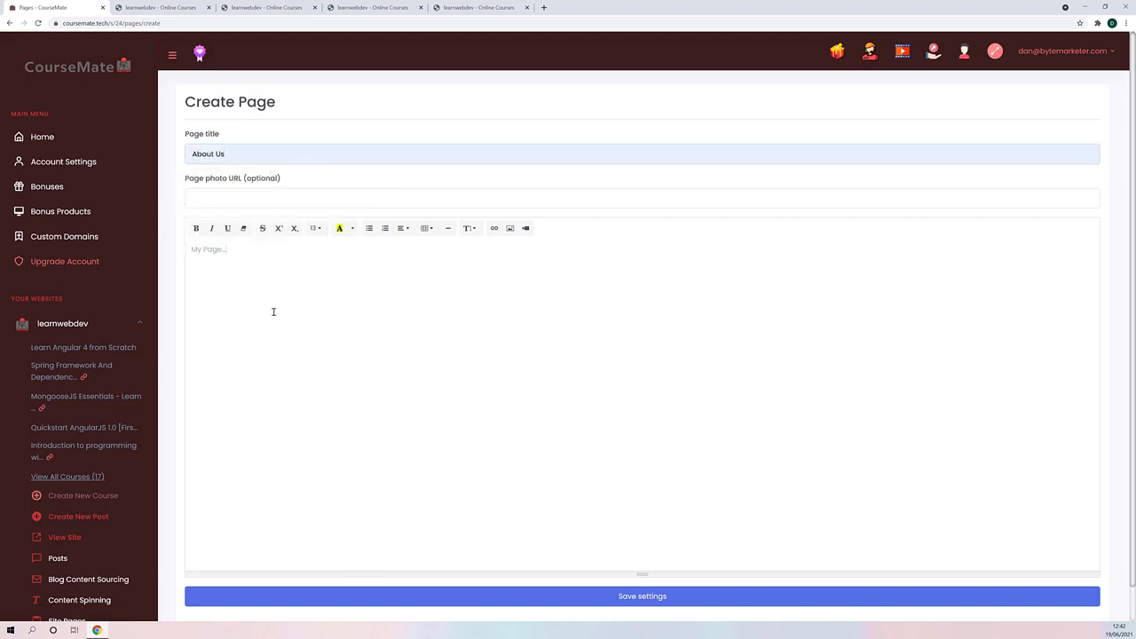
left_click_drag(305, 265, 92, 249)
type("e")
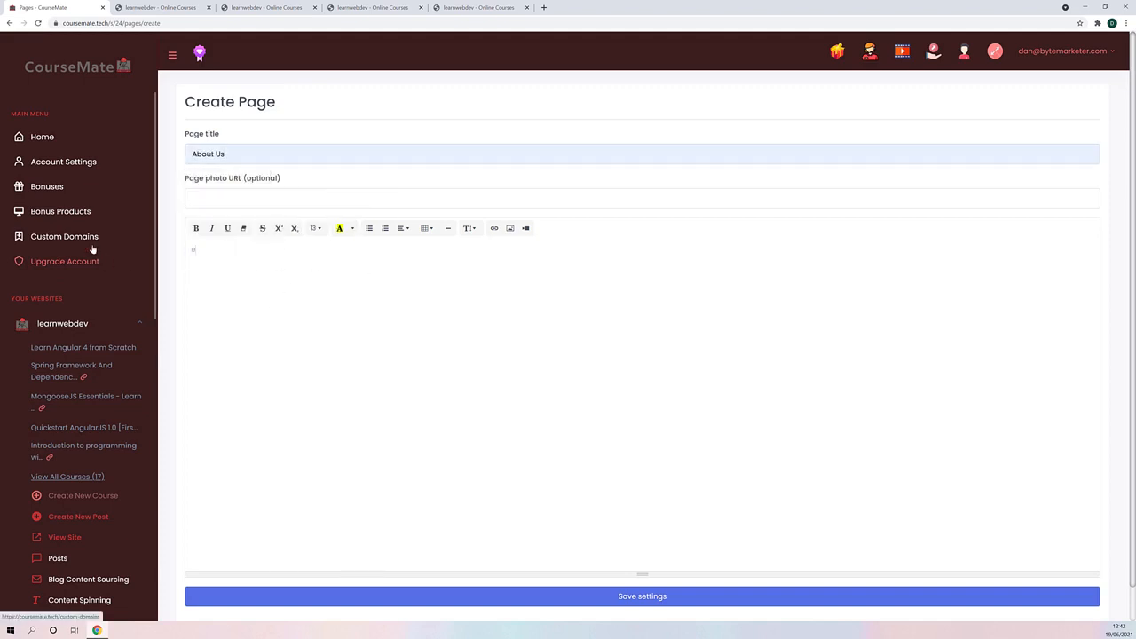
type("xample page")
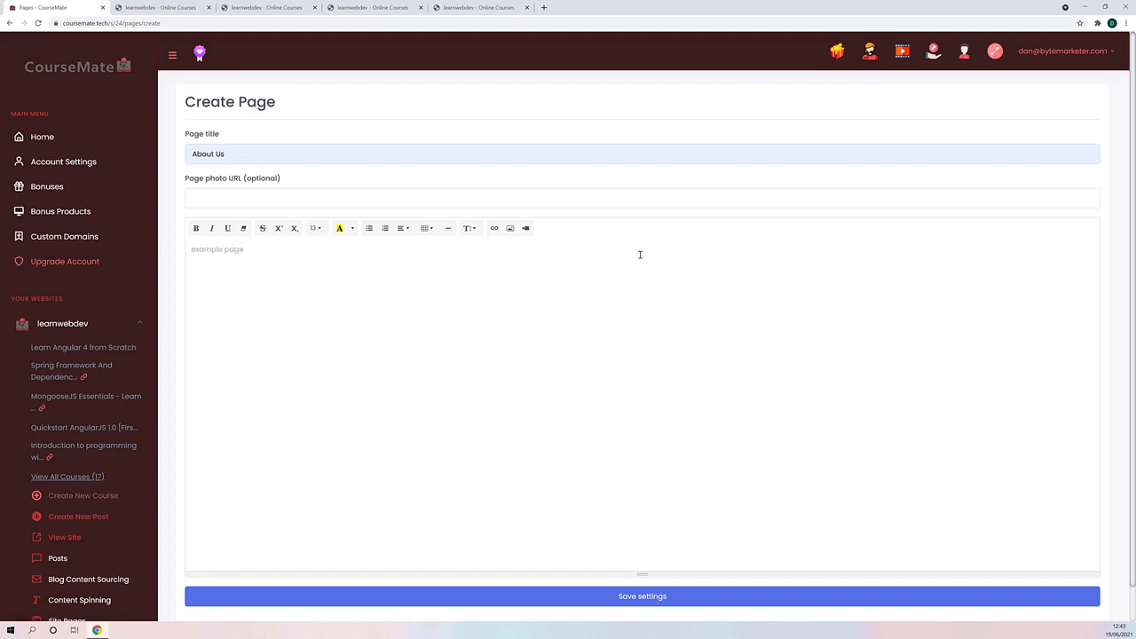
left_click(620, 598)
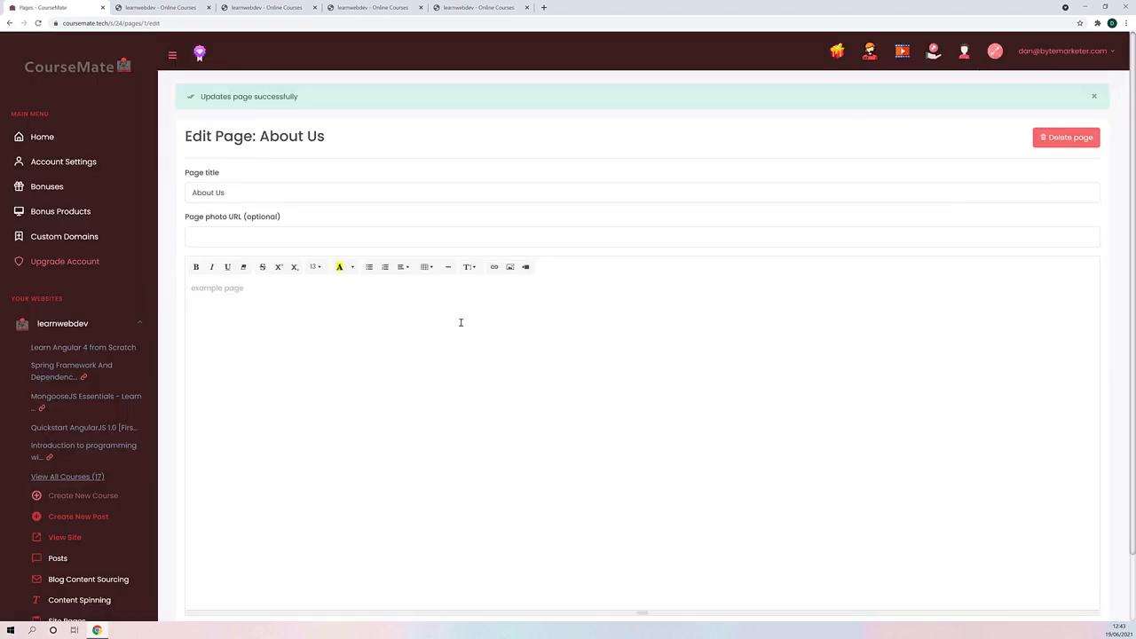
- View the live learnwebdev site, check its About Us page, and return to the site's home page
left_click(61, 136)
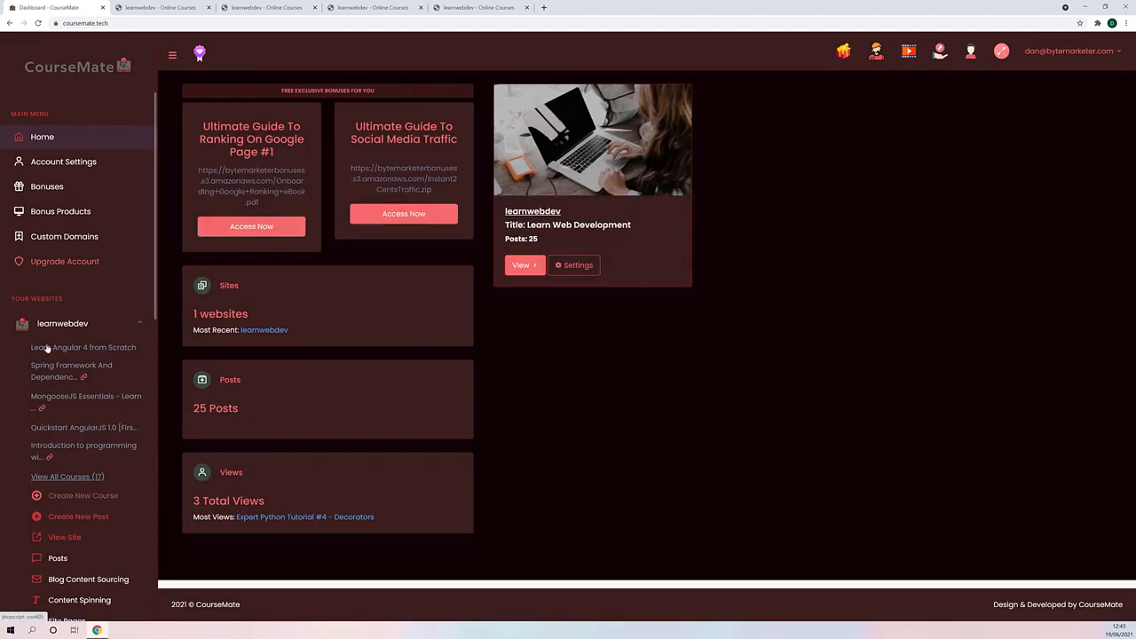
scroll(74, 347, "down", 2)
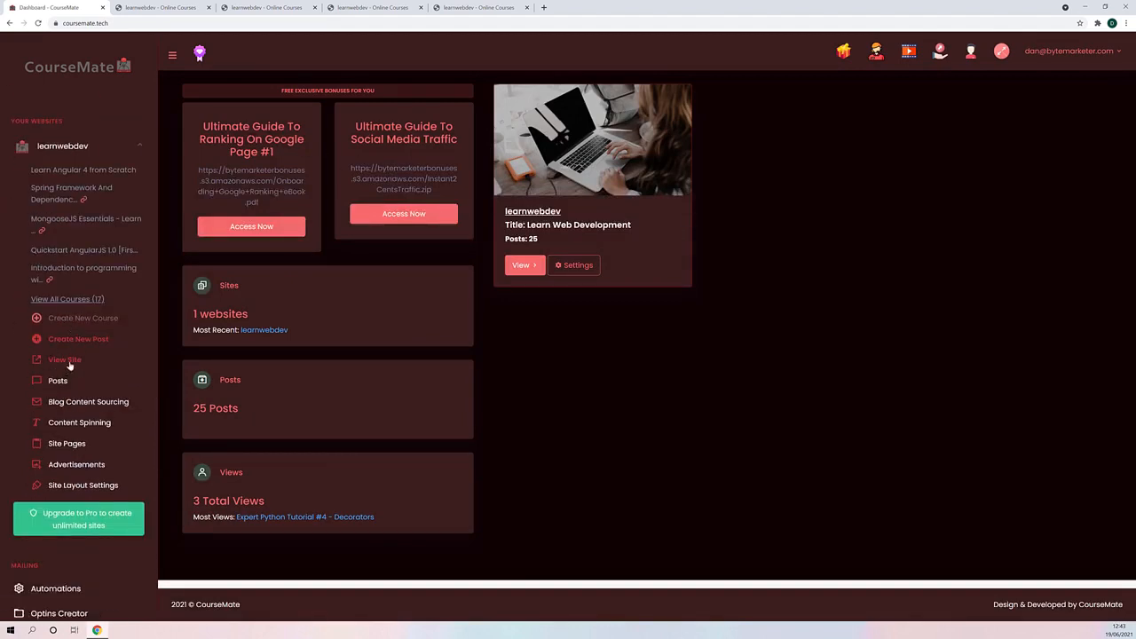
left_click(67, 361)
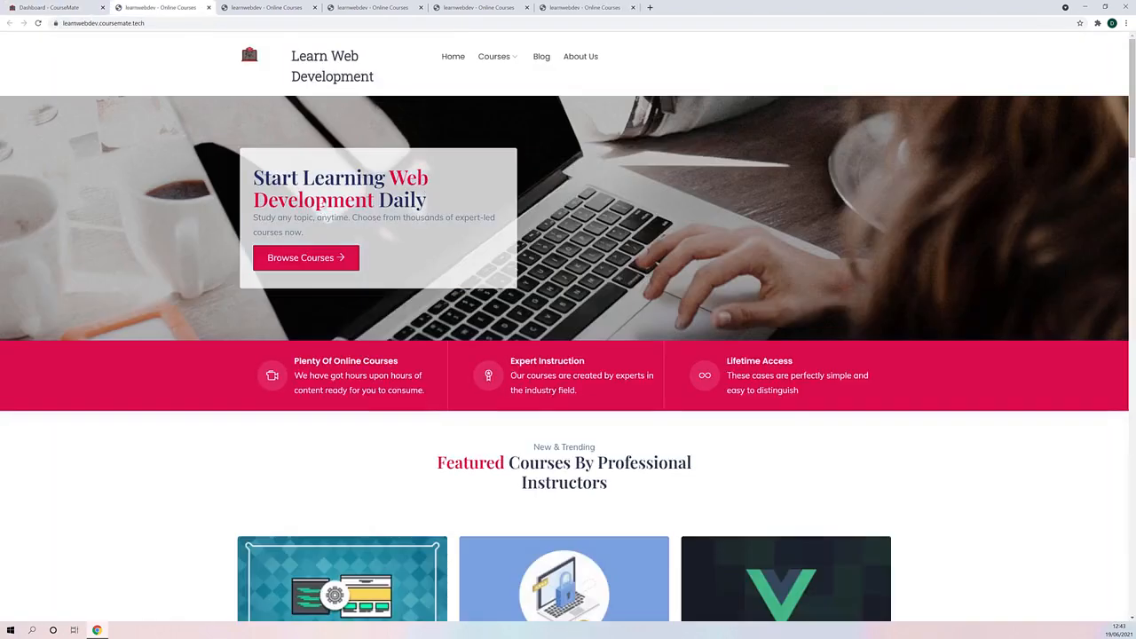
left_click(592, 63)
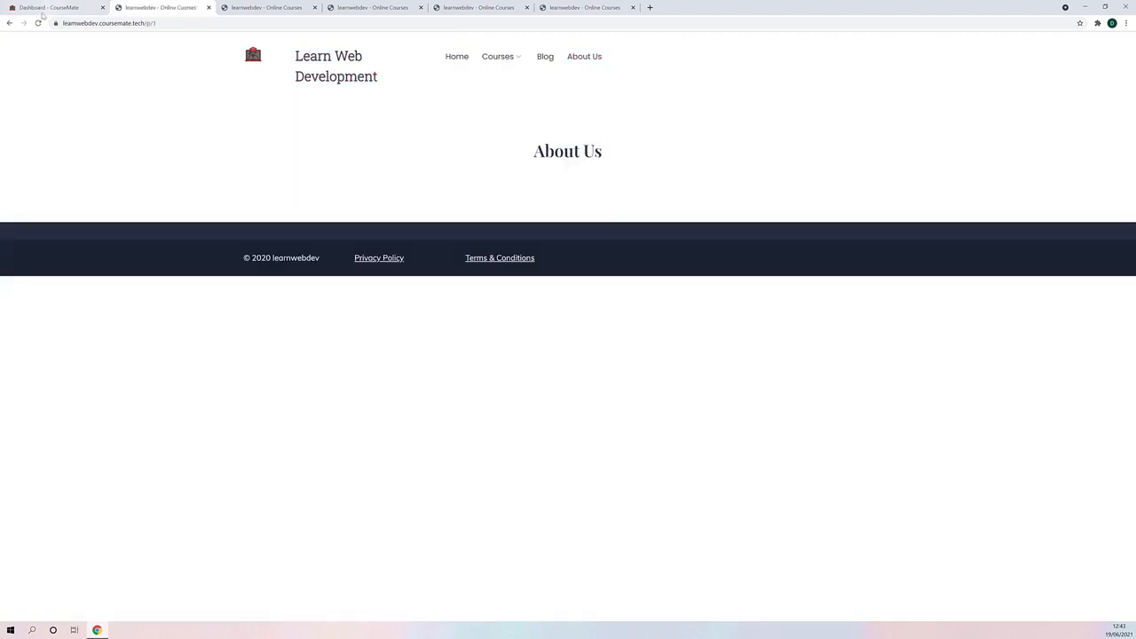
left_click(8, 22)
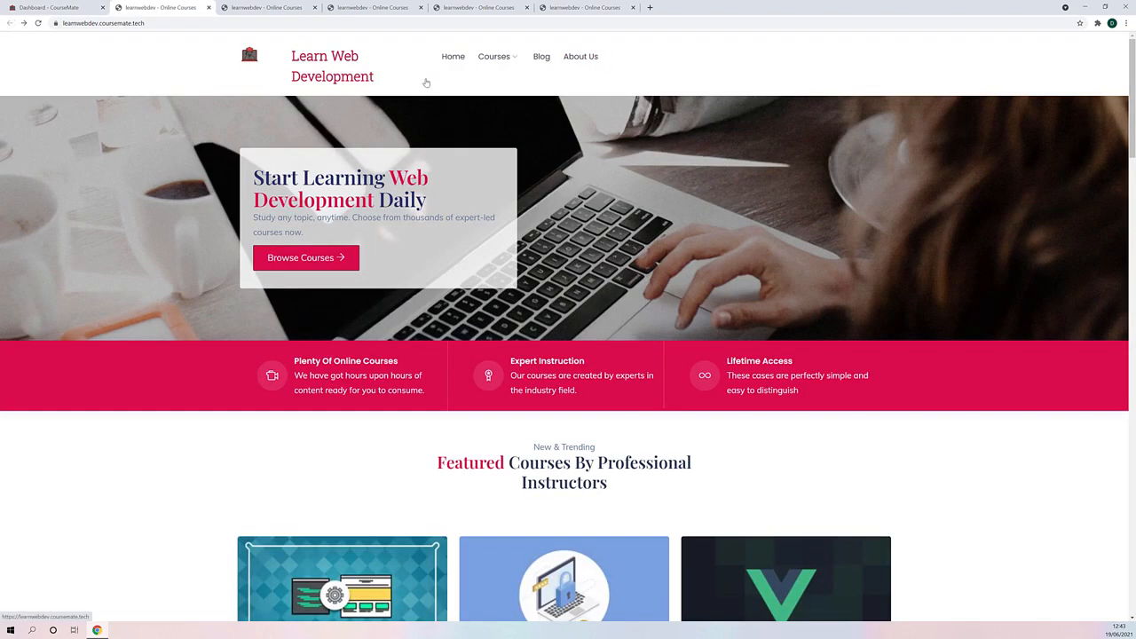